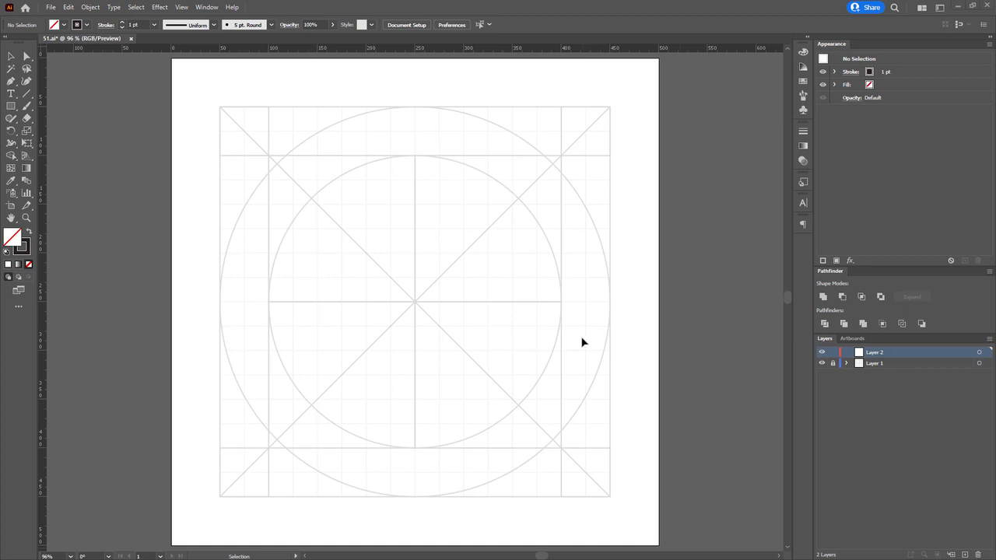
Draw a square about 95 px wide, centred on the guide grid, with the stroke active and no fill
click(11, 106)
mouse_move(411, 300)
mouse_down()
mouse_move(369, 255)
mouse_move(371, 275)
mouse_up()
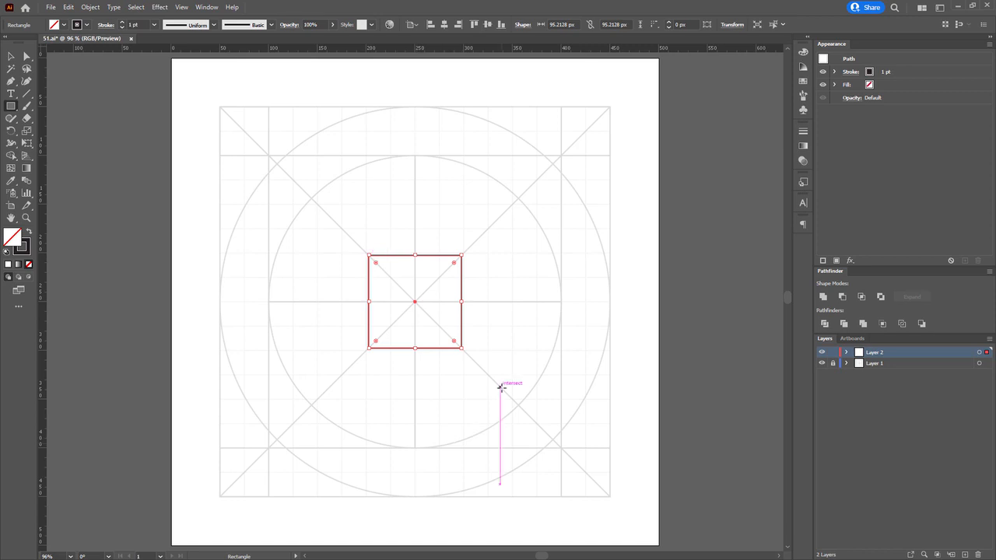
click(22, 250)
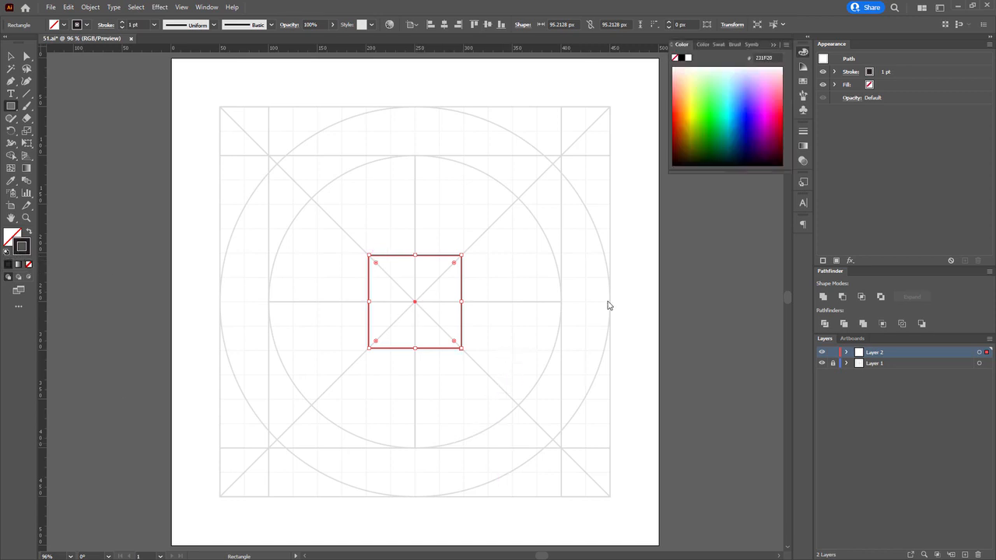
key(a)
key(space)
drag(427, 280, 387, 283)
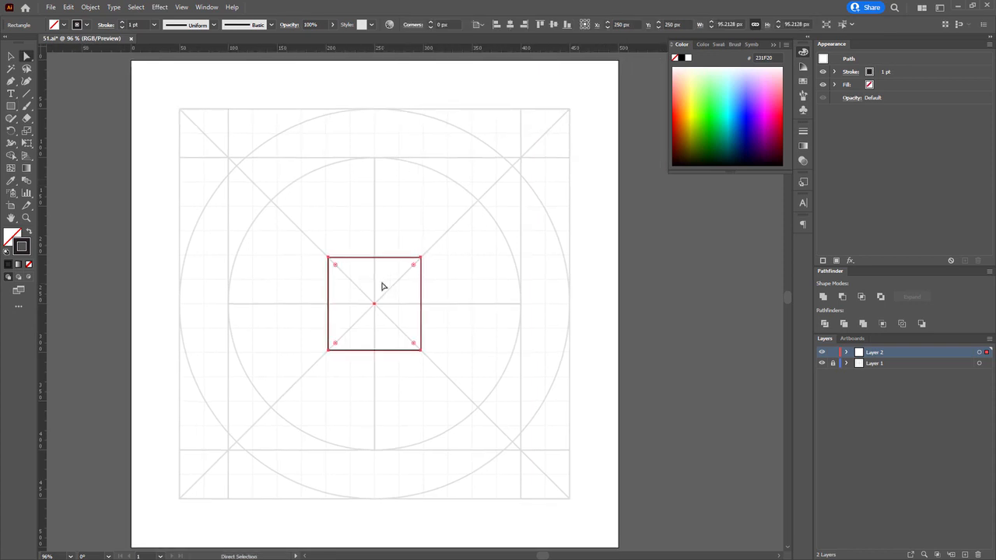
Stretch the square vertically about its centre into a rectangle 150 px high
scroll(382, 282, up, 2)
drag(372, 245, 370, 202)
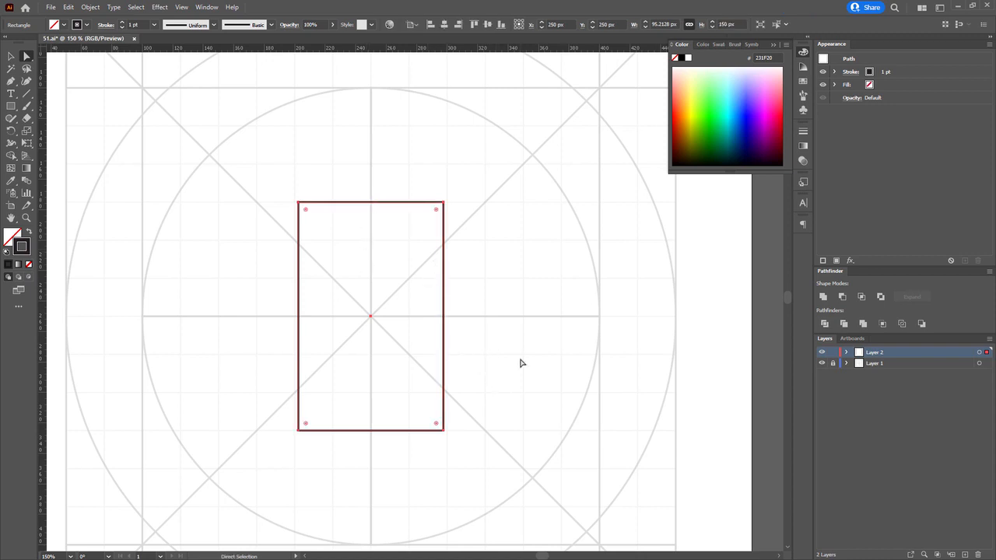
drag(494, 394, 476, 299)
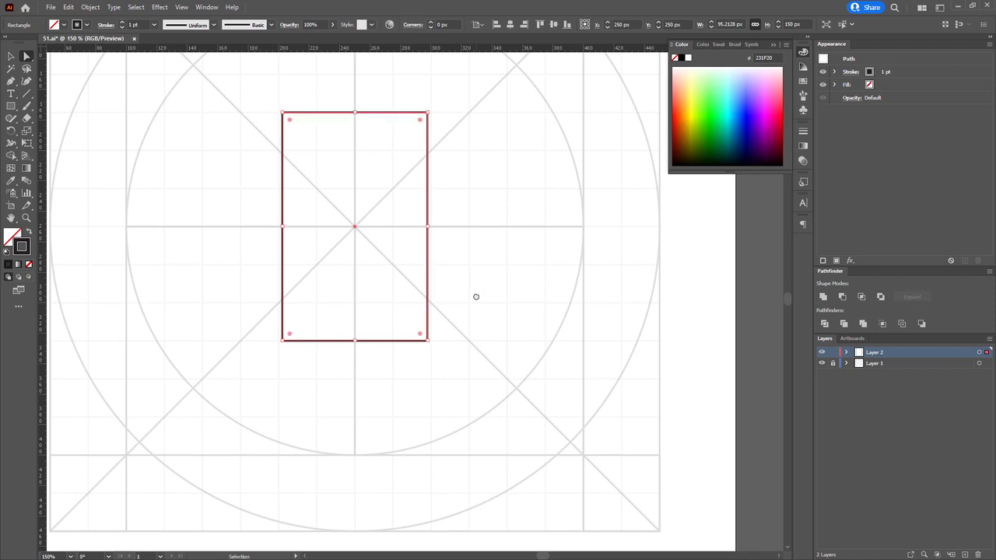
Create a 25 px high copy of the rectangle directly beneath it, and duplicate that strip once more below
key(v)
drag(356, 112, 329, 379)
key(ctrl+equal)
key(ctrl+equal)
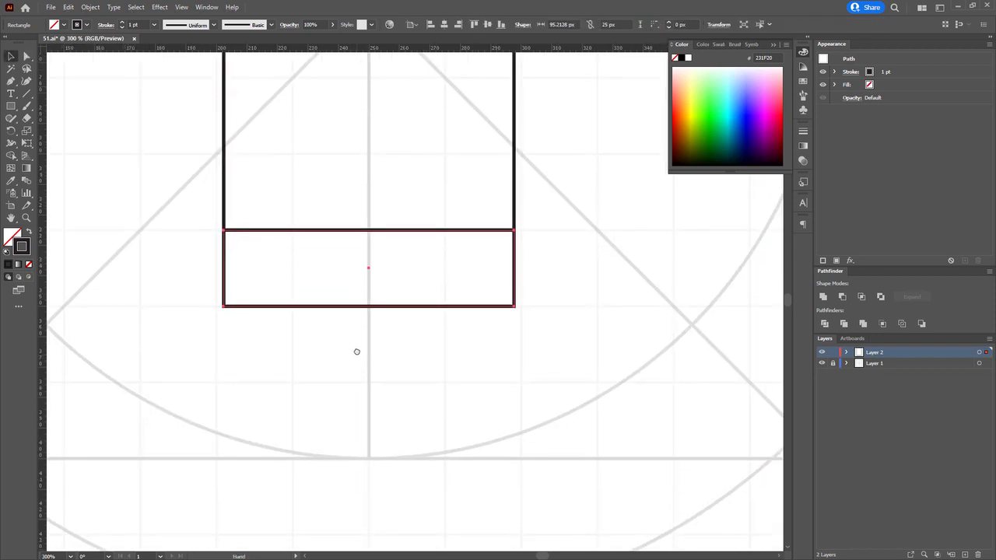
key(a)
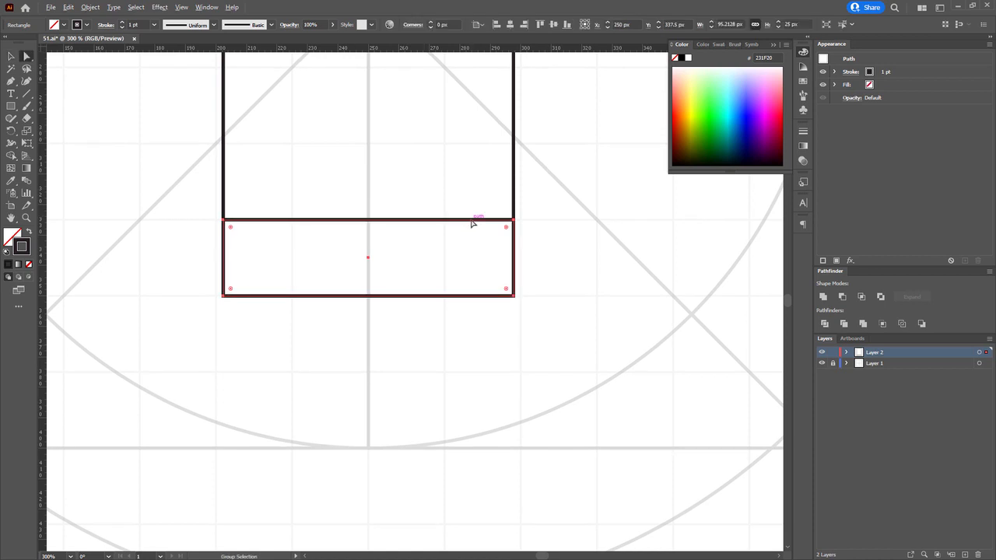
drag(471, 223, 470, 301)
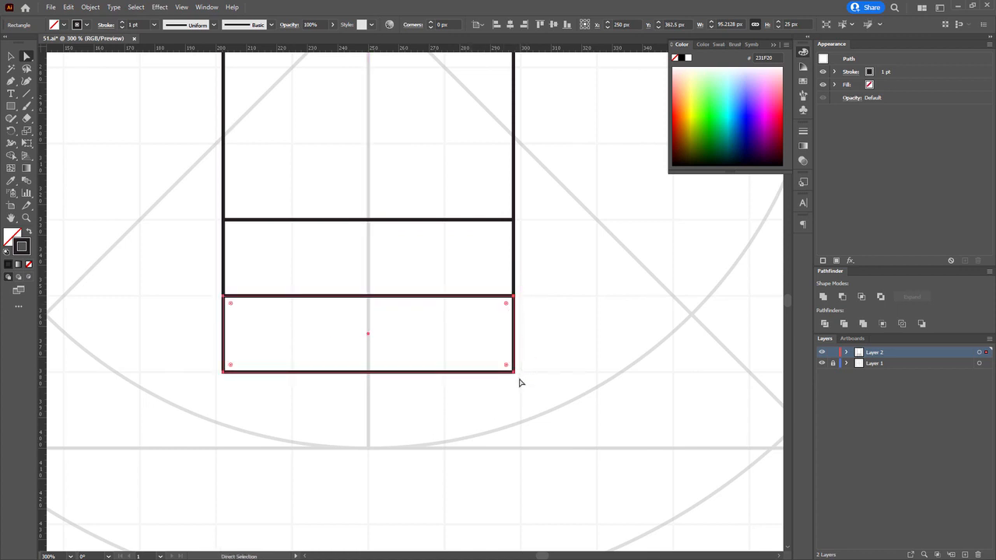
Move the right-hand anchor points of all three rectangles outward to the grid line at 300 px
scroll(521, 381, up, 2)
scroll(522, 378, down, 3)
drag(568, 384, 523, 471)
drag(519, 497, 456, 324)
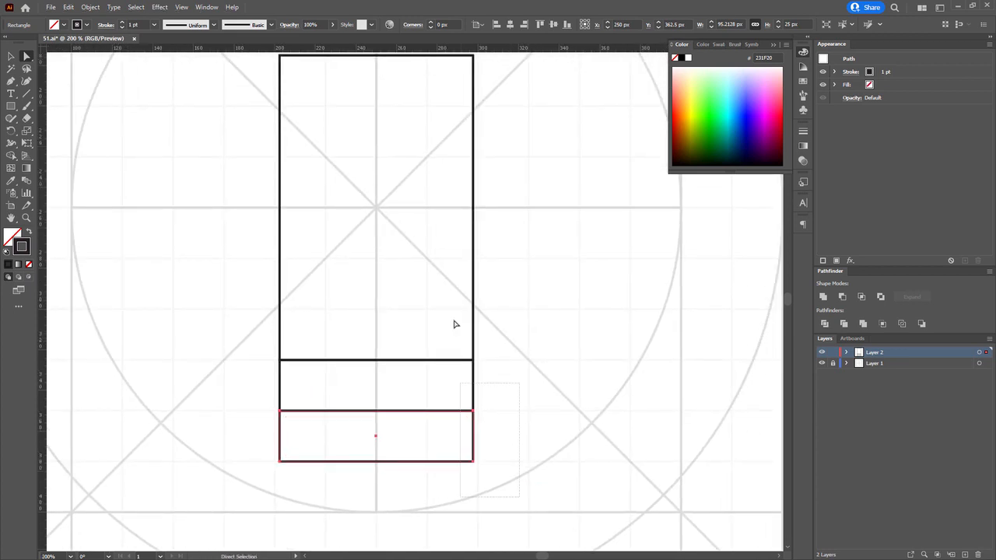
scroll(467, 173, up, 3)
scroll(369, 142, up, 5)
drag(369, 142, 415, 148)
scroll(415, 147, down, 6)
Move the left-hand anchor points of all three rectangles outward to the grid line at 200 px
drag(294, 200, 337, 124)
scroll(340, 124, down, 2)
drag(278, 73, 339, 342)
scroll(293, 94, up, 9)
drag(476, 143, 412, 146)
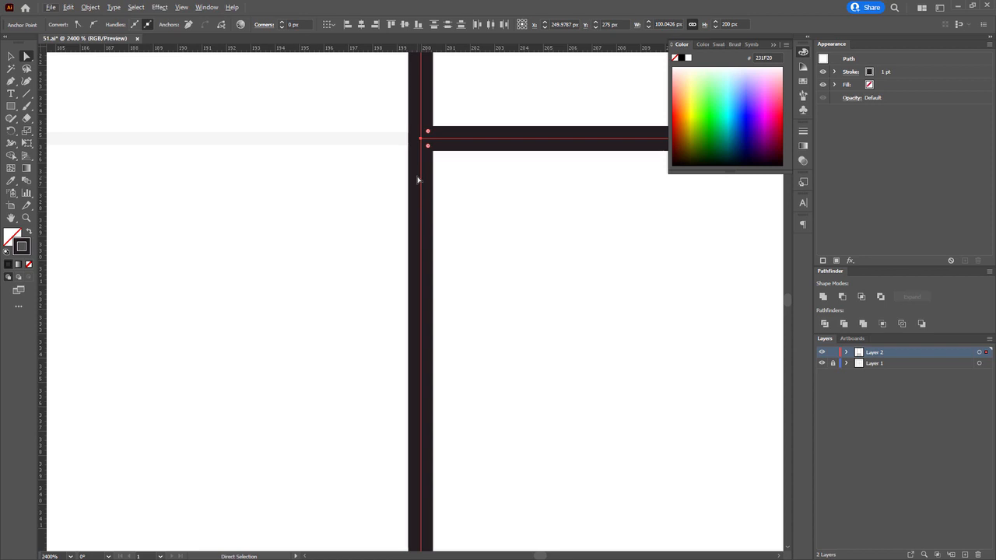
scroll(417, 180, down, 6)
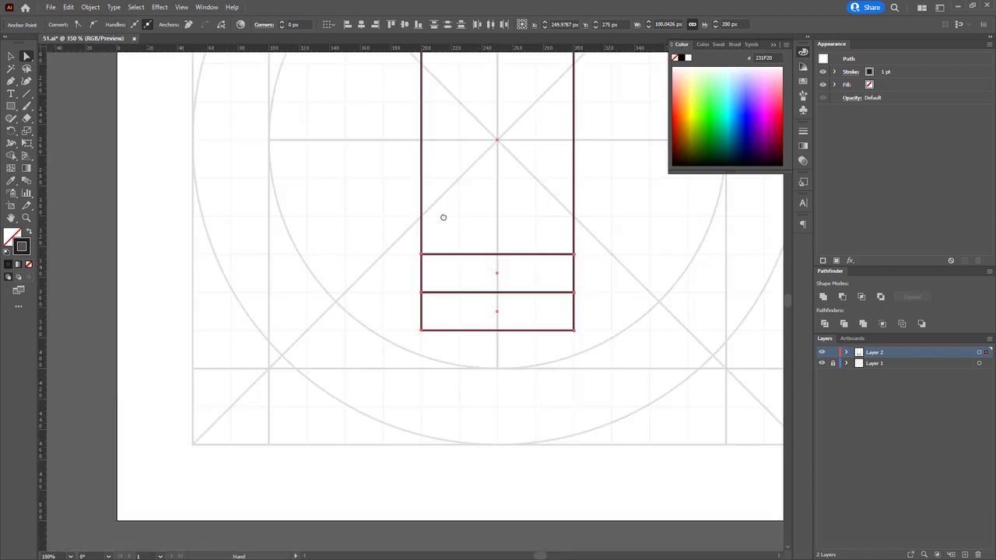
Spread the strips' anchor points below the body 10 px outward on each side and raise them 10 px, tapering the upper strip
drag(585, 271, 514, 425)
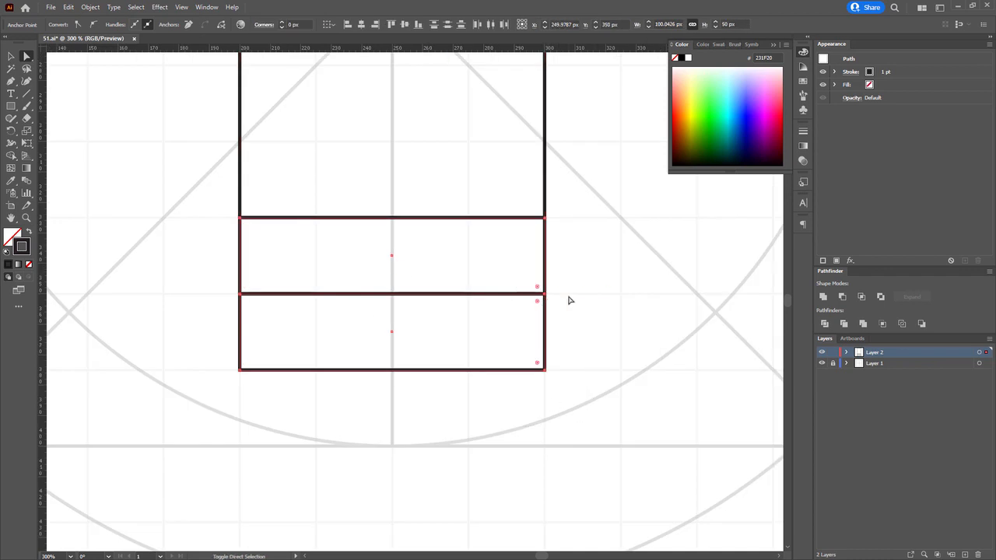
key(shift+Right)
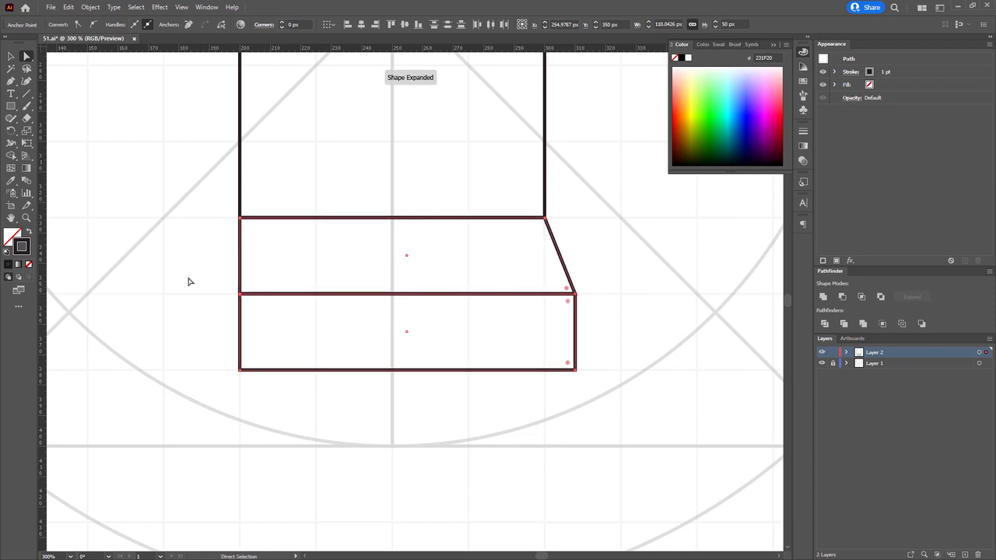
drag(188, 278, 287, 424)
key(shift+Left)
drag(165, 270, 696, 425)
key(shift+Up)
key(shift+Up)
Copy the tapered strip to the underside of the base and flip it upside down
drag(220, 197, 297, 207)
drag(563, 184, 565, 309)
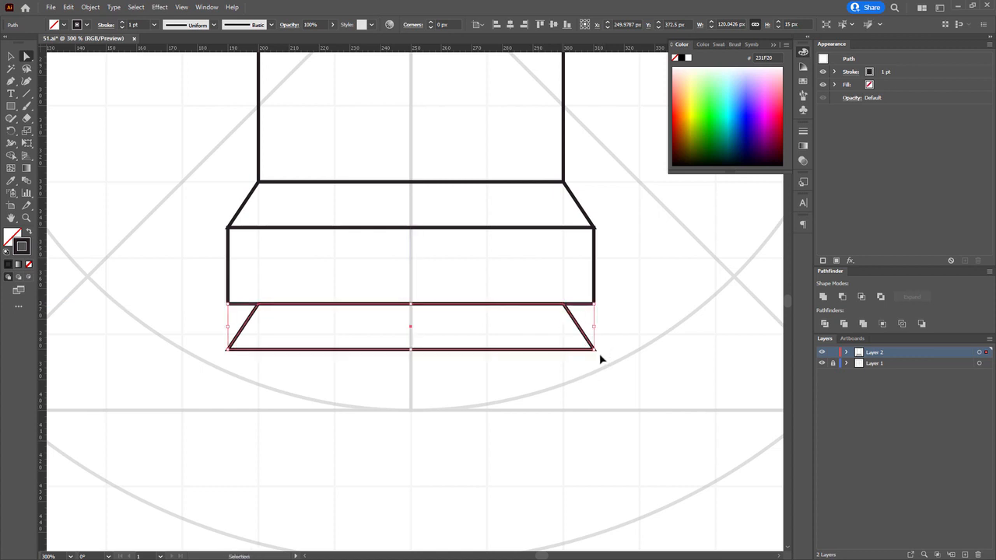
drag(600, 355, 552, 412)
scroll(260, 361, up, 4)
scroll(266, 363, down, 5)
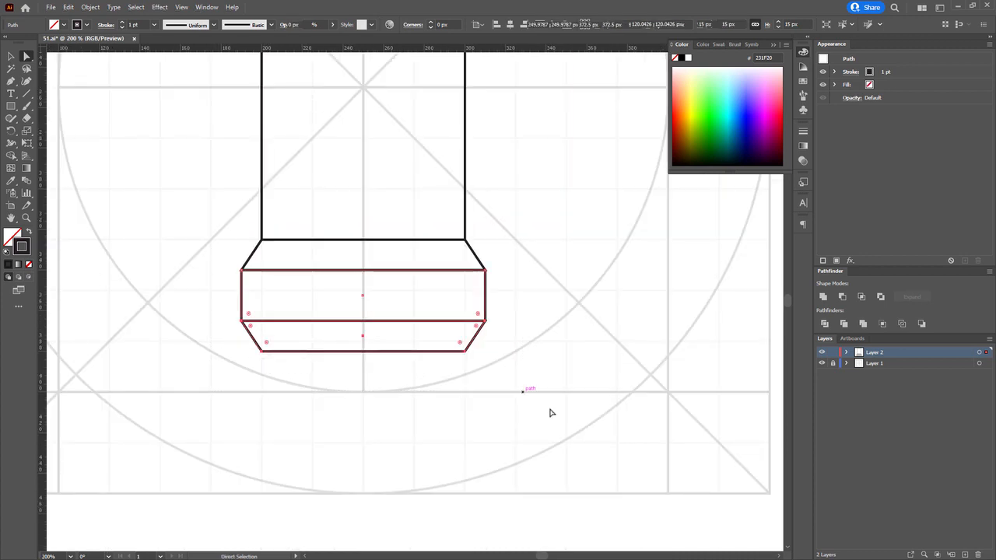
Move the base and the body's lower anchor points down until the base's bottom edge meets the guide line at 400 px
scroll(425, 360, up, 3)
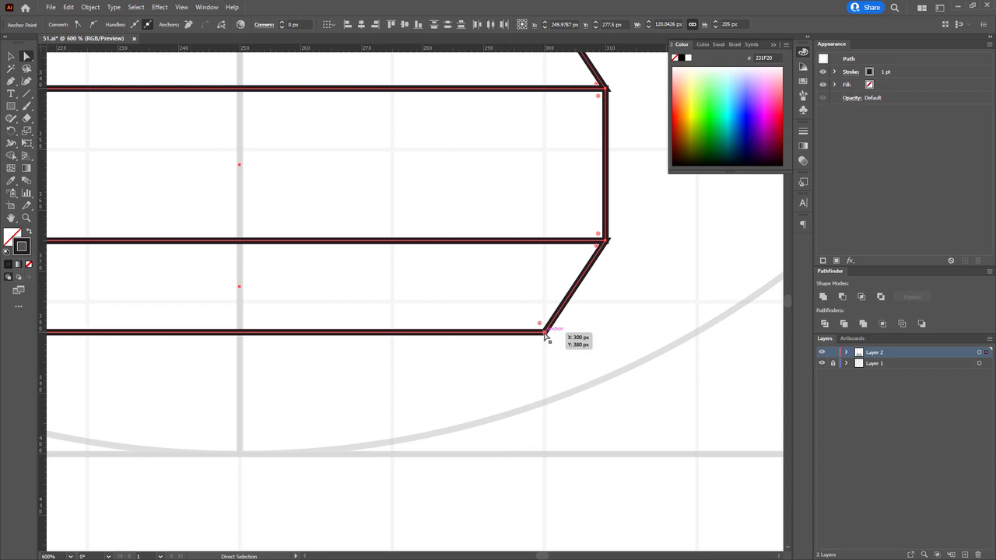
drag(544, 333, 545, 455)
scroll(545, 455, down, 6)
scroll(572, 436, up, 1)
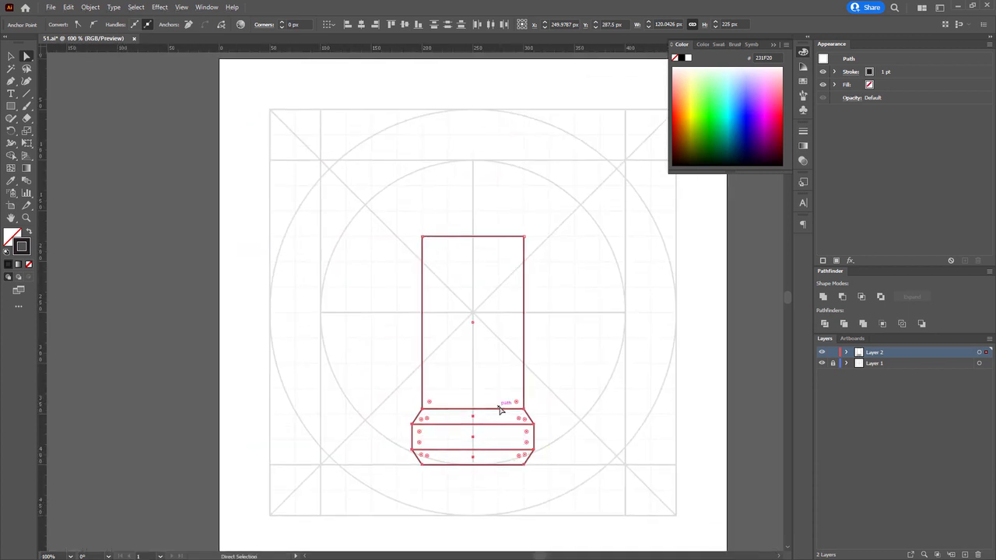
drag(373, 295, 354, 278)
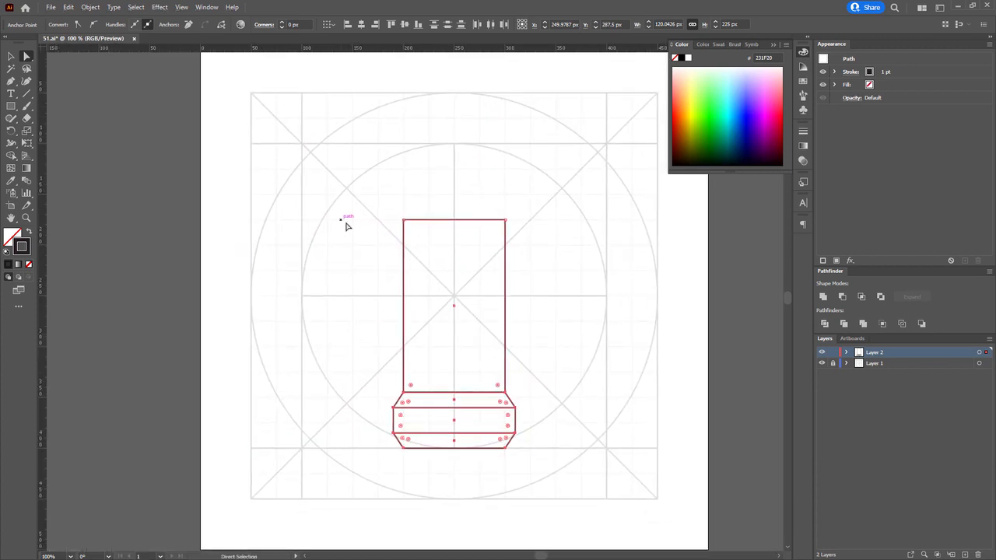
drag(539, 395, 523, 393)
click(529, 347)
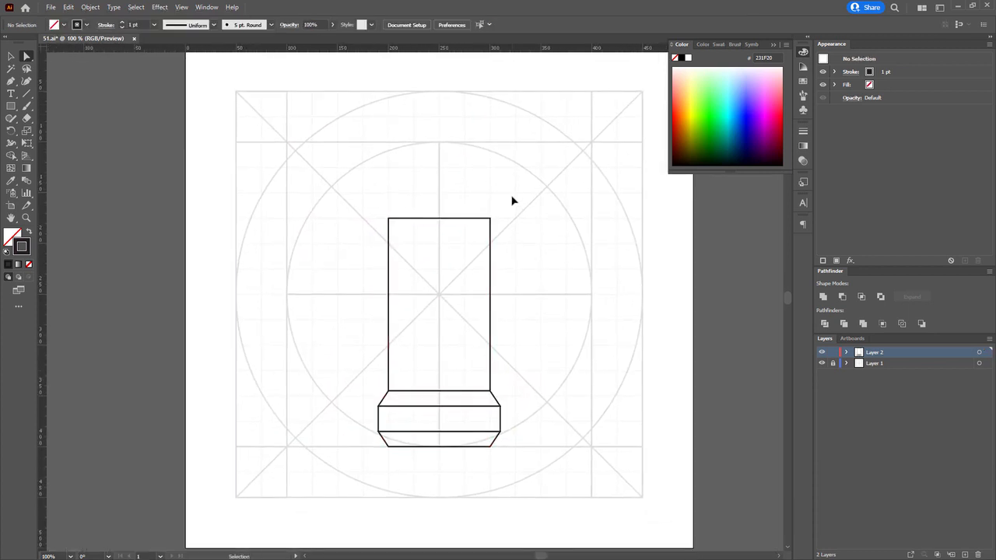
Duplicate the body rectangle in place and shorten the copy symmetrically to about 136 px high
click(491, 253)
alt+scroll(477, 277, up, 2)
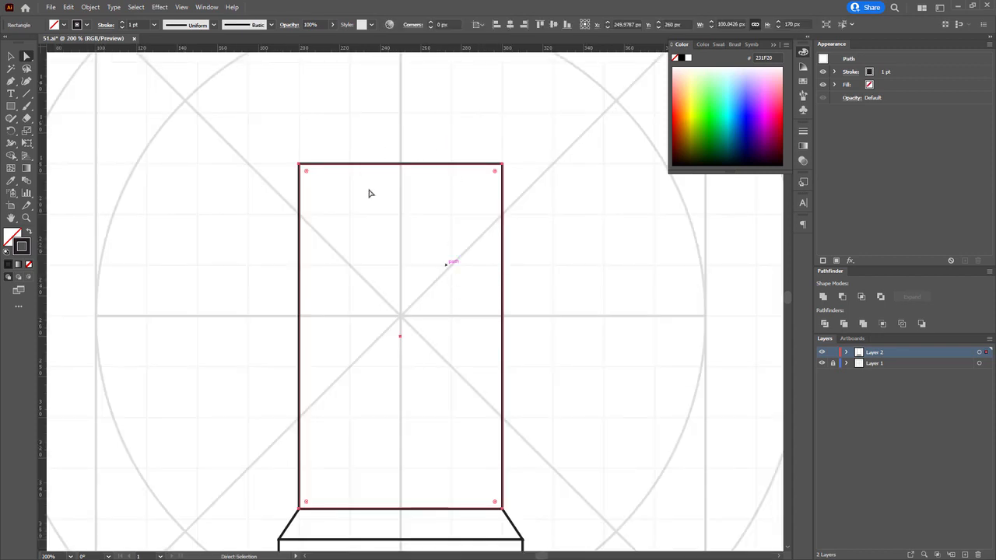
drag(377, 256, 338, 195)
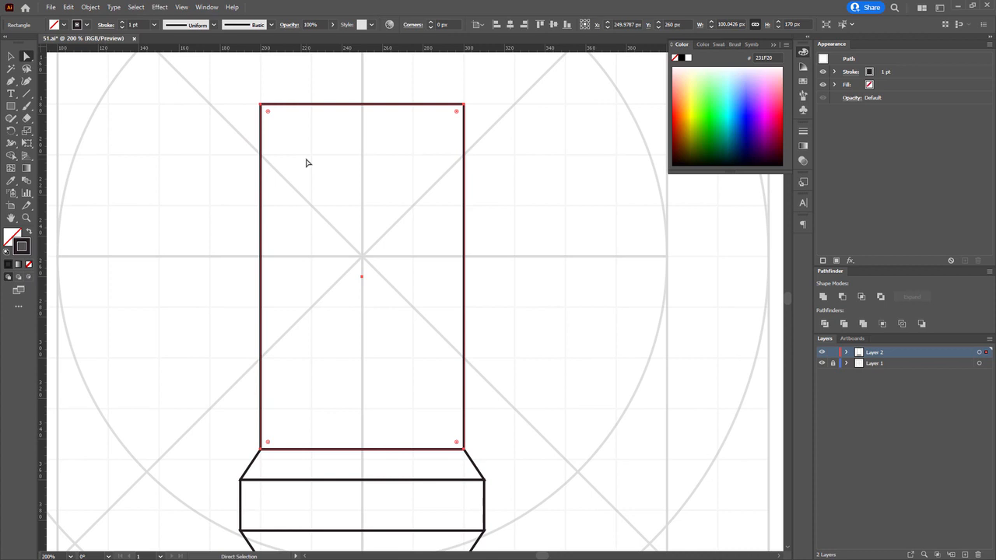
key(v)
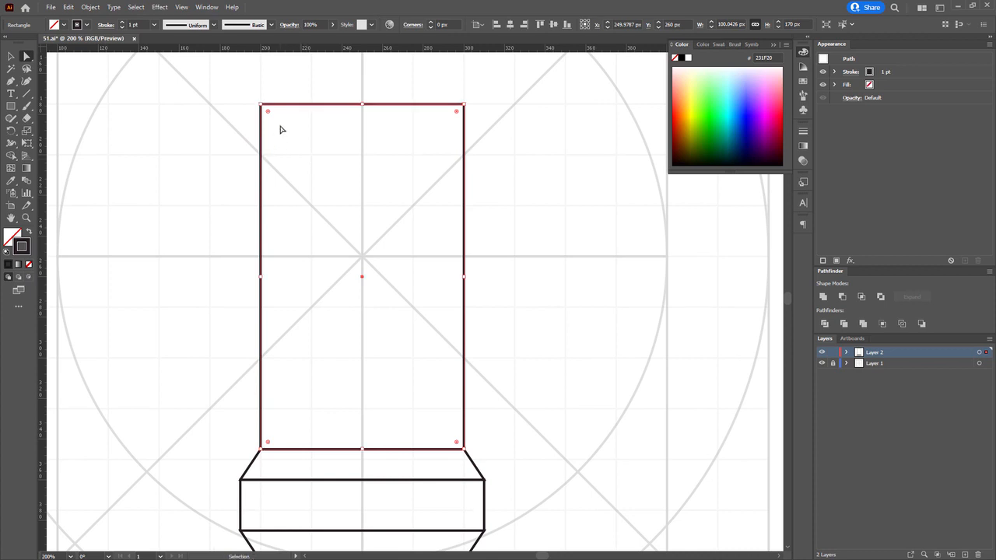
drag(362, 104, 367, 141)
drag(559, 378, 586, 261)
Give all the shapes a 9 pt stroke with round caps and round corners
key(a)
drag(250, 317, 303, 338)
key(shift+m)
key(a)
drag(231, 309, 537, 484)
key(v)
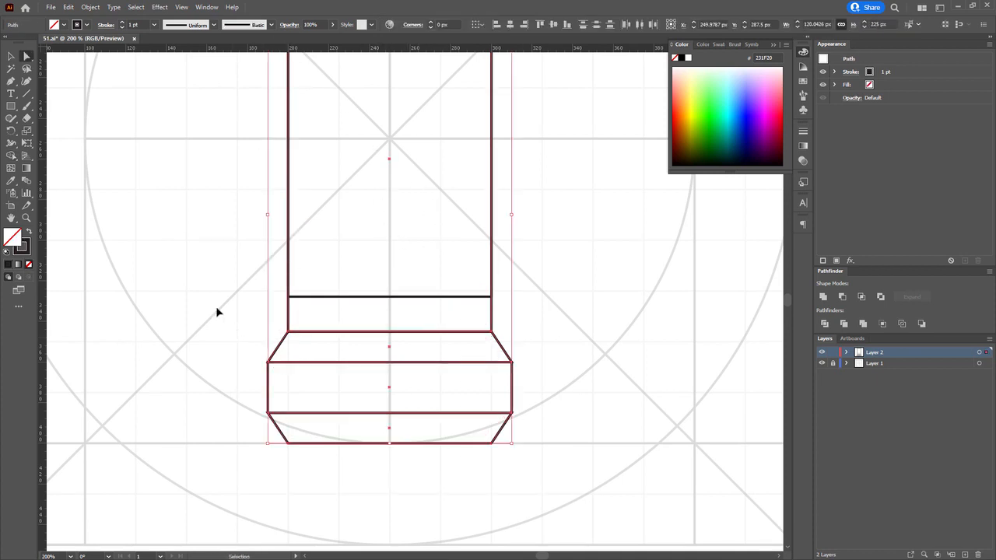
click(578, 487)
mouse_move(587, 502)
mouse_down()
mouse_move(308, 236)
mouse_move(288, 230)
mouse_up()
key(a)
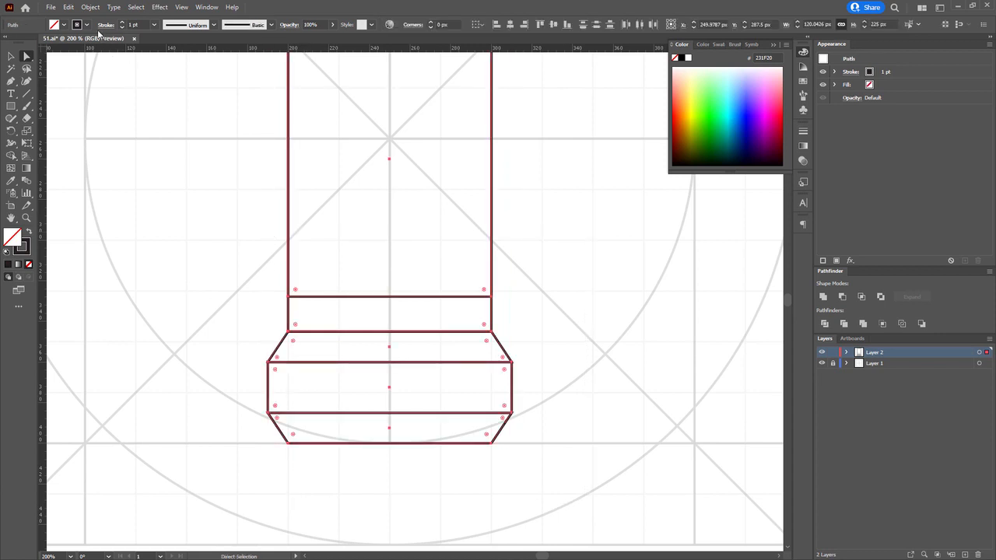
click(102, 25)
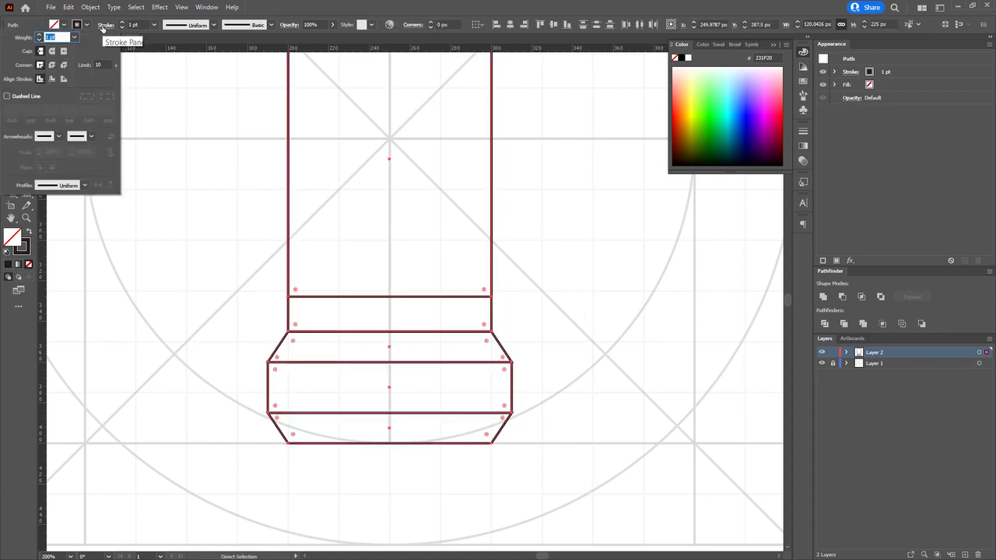
click(51, 66)
click(51, 51)
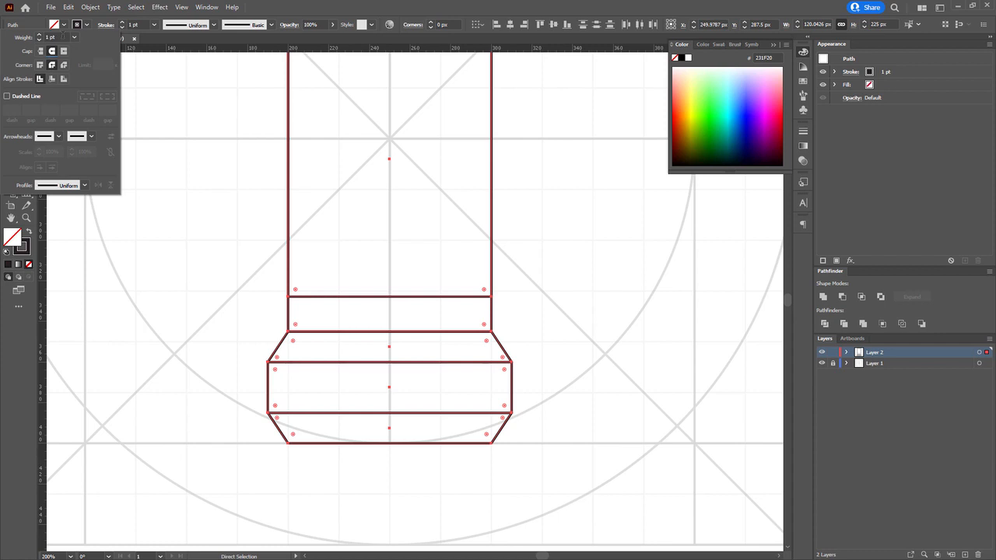
click(62, 37)
text(9)
key(Return)
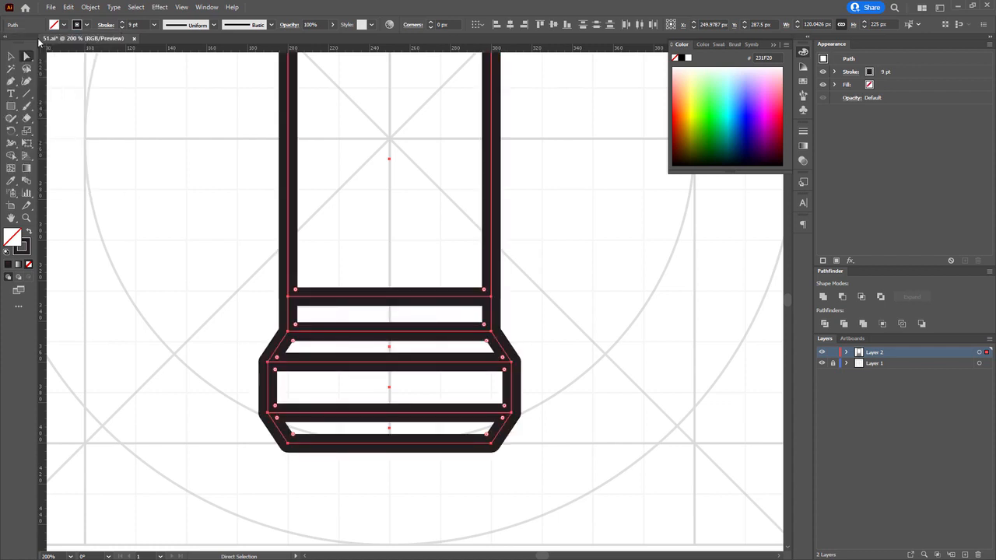
Set the stroke weight of the shortened inner rectangle to 5 pt
click(389, 284)
text(5)
key(Return)
Merge the body outline with the tapered strip below it using the Shape Builder tool
key(v)
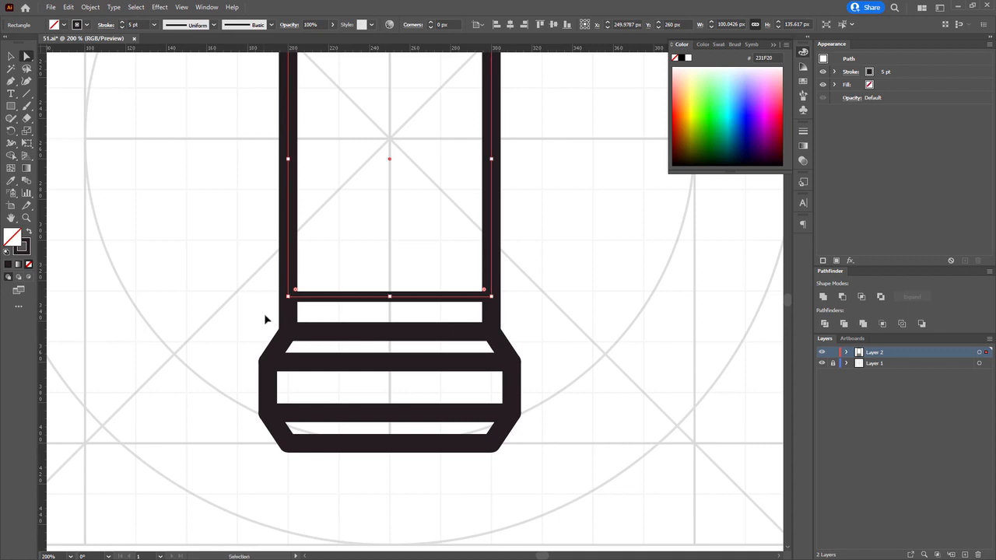
mouse_move(263, 313)
mouse_down()
mouse_move(323, 347)
mouse_move(515, 349)
mouse_up()
key(shift+m)
key(a)
drag(506, 327, 691, 256)
key(ctrl+z)
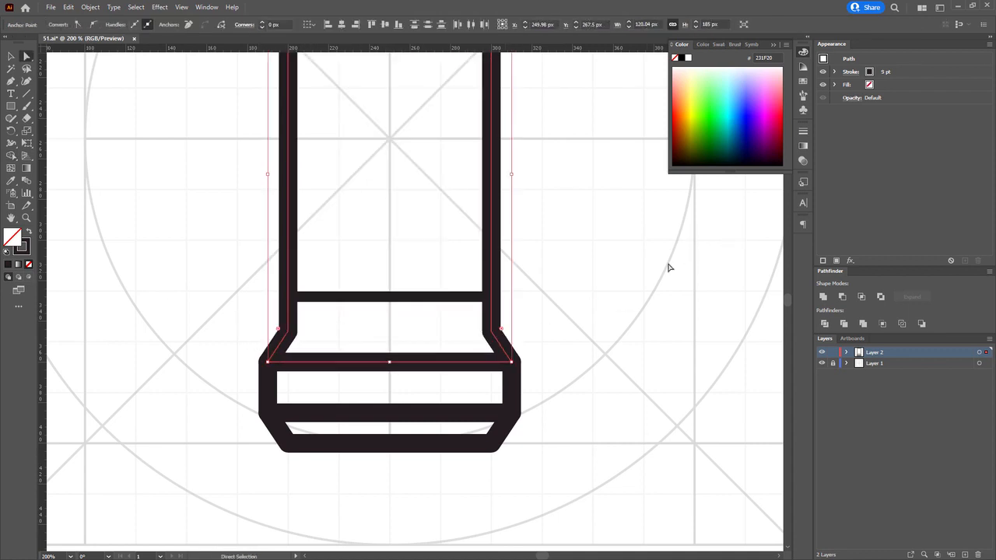
click(643, 275)
Merge the two lowest base strips into a single shape with the Shape Builder tool
click(515, 390)
shift+click(508, 427)
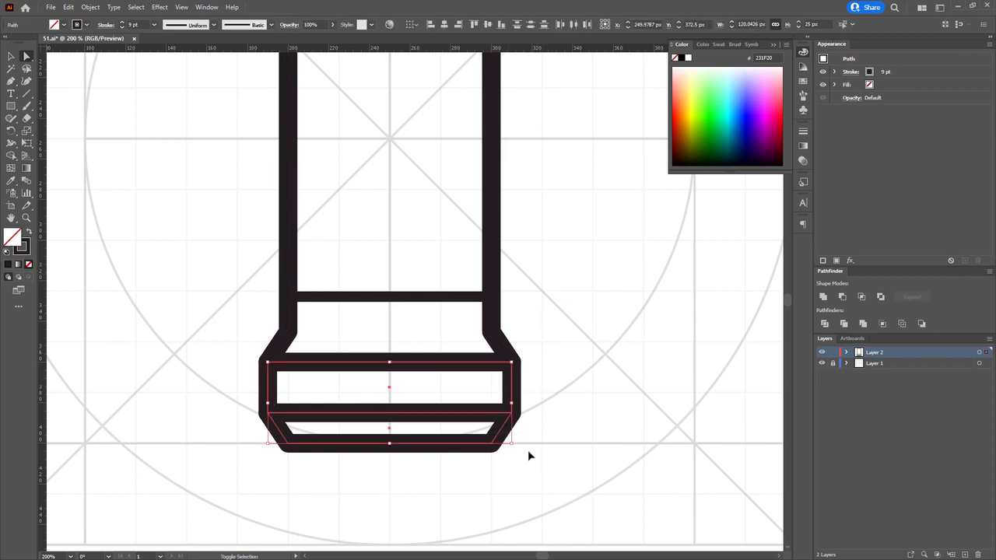
key(shift+m)
key(a)
Round the angled lower corners on both sides of the merged base shape
drag(517, 427, 313, 400)
drag(267, 439, 534, 470)
drag(484, 434, 283, 474)
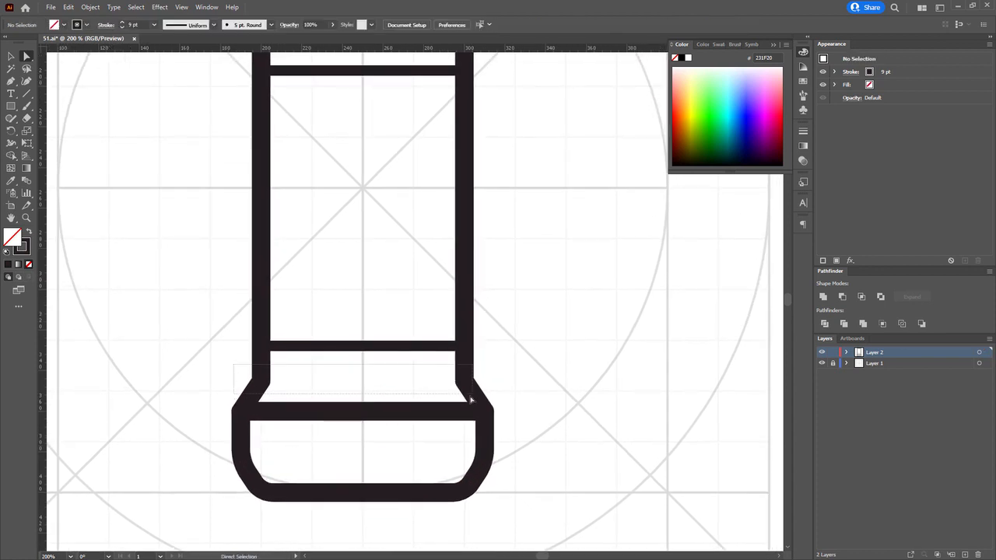
Round the two corners where the body flares out toward the base to a radius of about 20.6 px
click(472, 392)
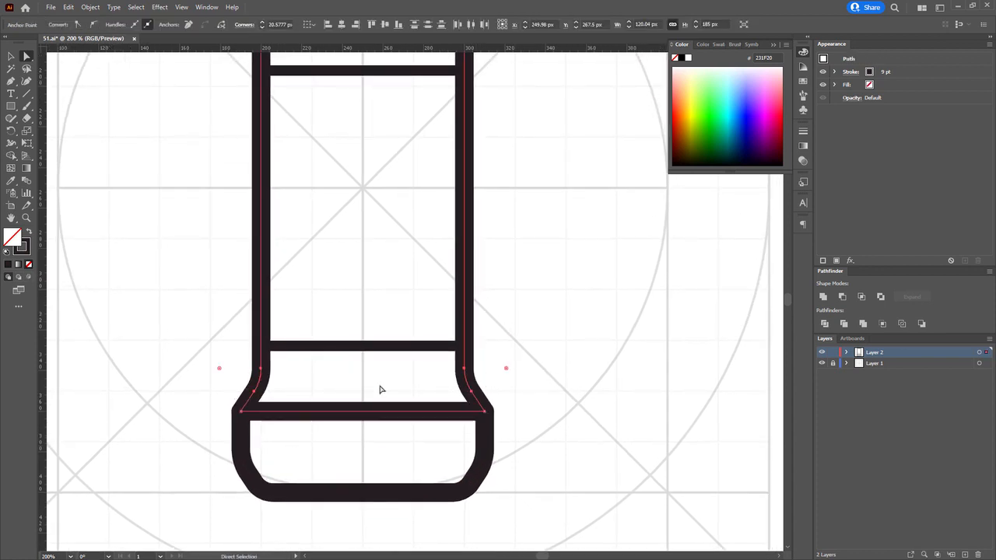
click(512, 398)
scroll(512, 399, down, 2)
Duplicate the flared body and rounded base above the original, and rotate the copy upside down
drag(513, 341, 447, 357)
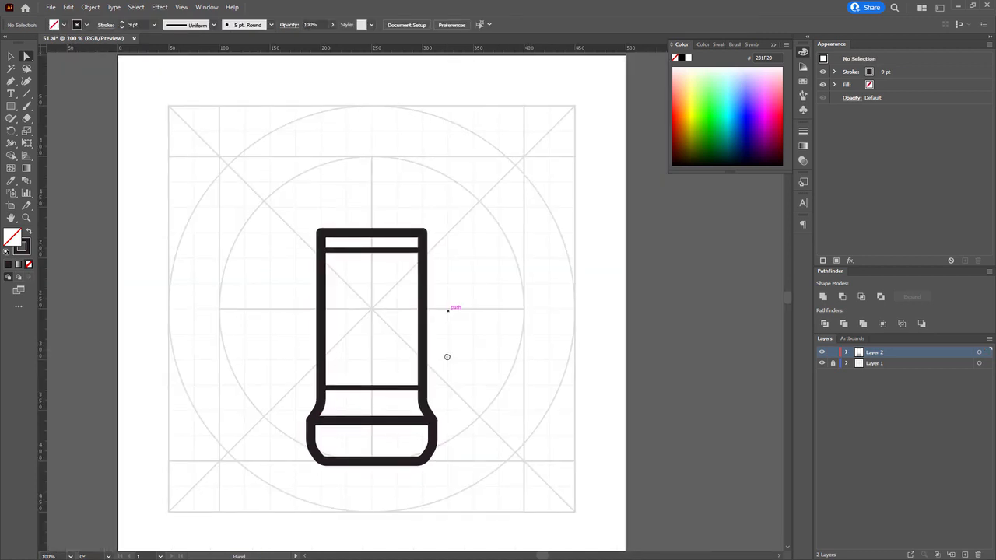
drag(446, 357, 446, 344)
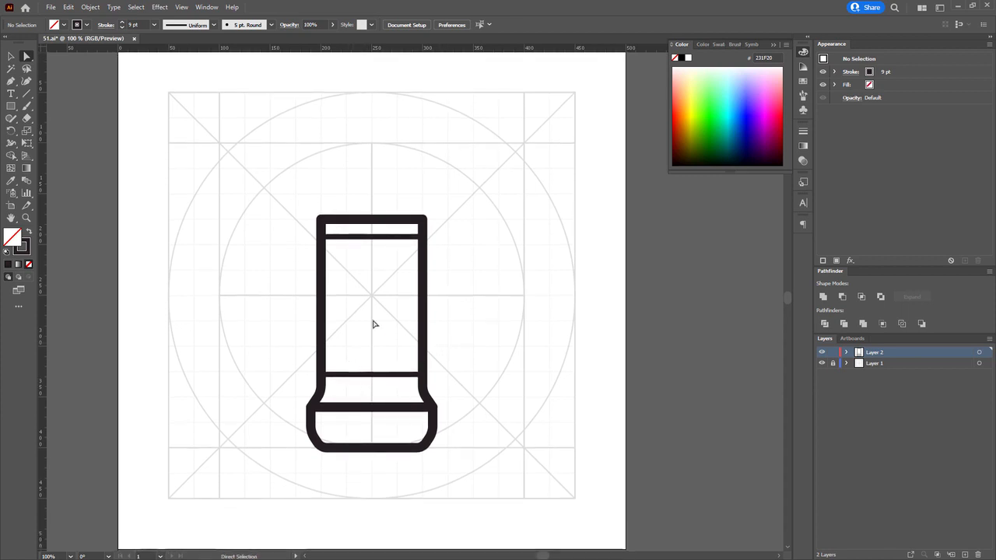
drag(294, 394, 447, 461)
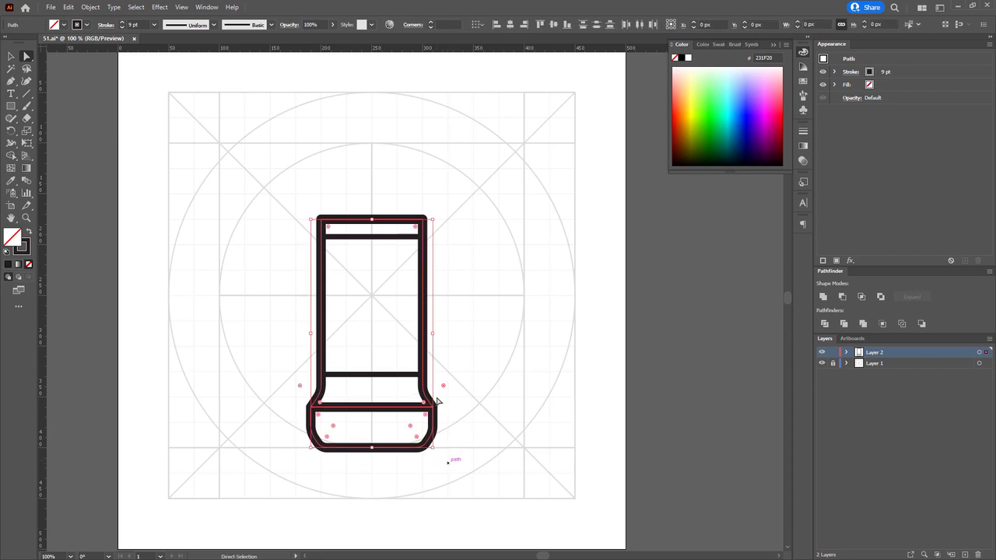
drag(414, 413, 417, 215)
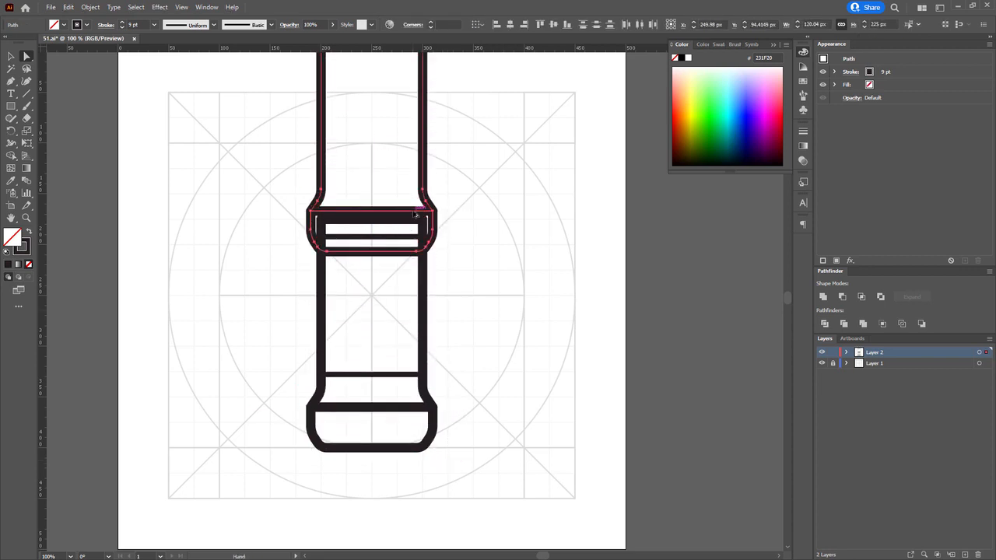
scroll(420, 156, up, 3)
key(v)
drag(419, 119, 273, 438)
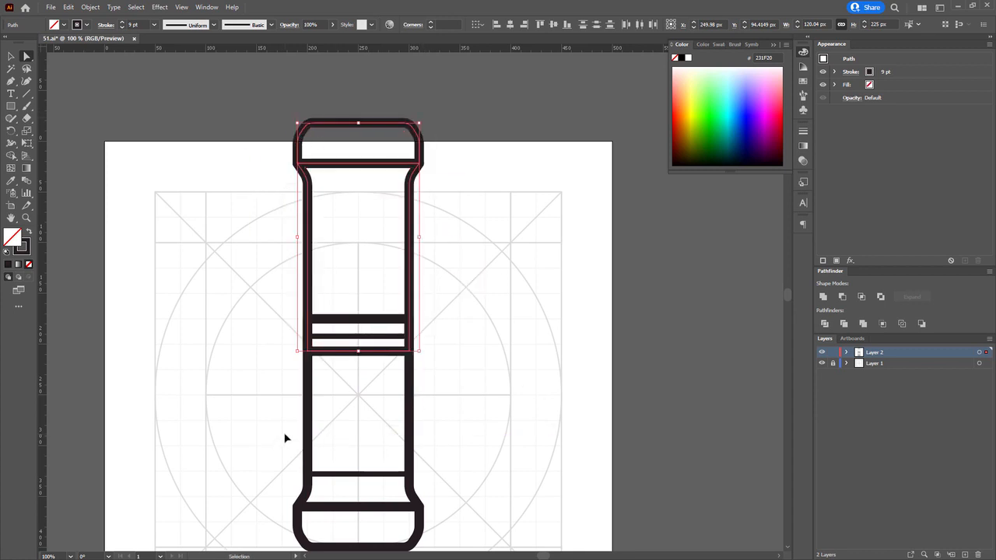
Group the flipped copy, isolate the group, and shorten its long body to a short neck below the rounded cap
key(ctrl+g)
right_click(362, 240)
click(403, 302)
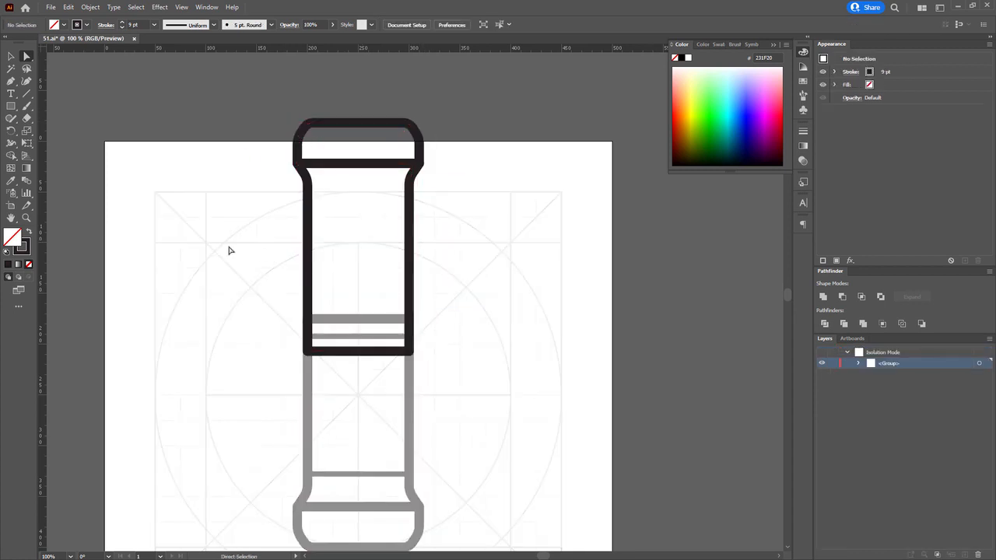
drag(232, 254, 410, 209)
Move the flipped cap and neck down onto the main body's upper edge, and leave isolation mode
drag(285, 138, 473, 239)
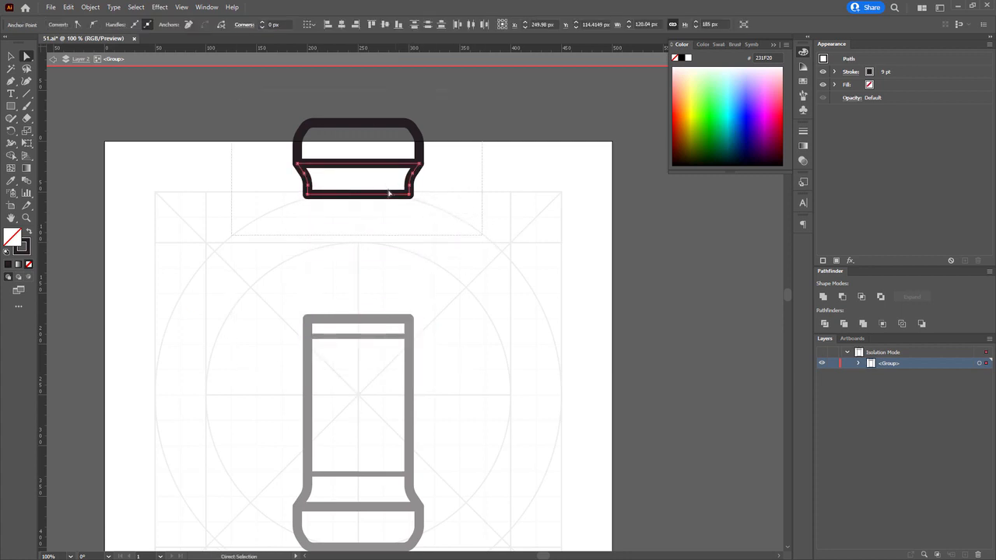
drag(389, 196, 389, 319)
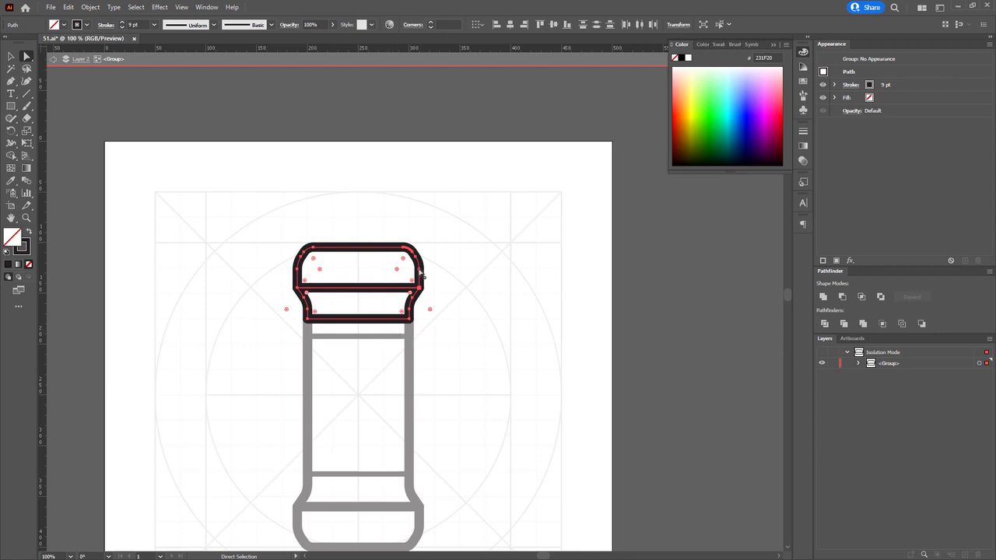
scroll(405, 312, up, 4)
scroll(404, 311, down, 2)
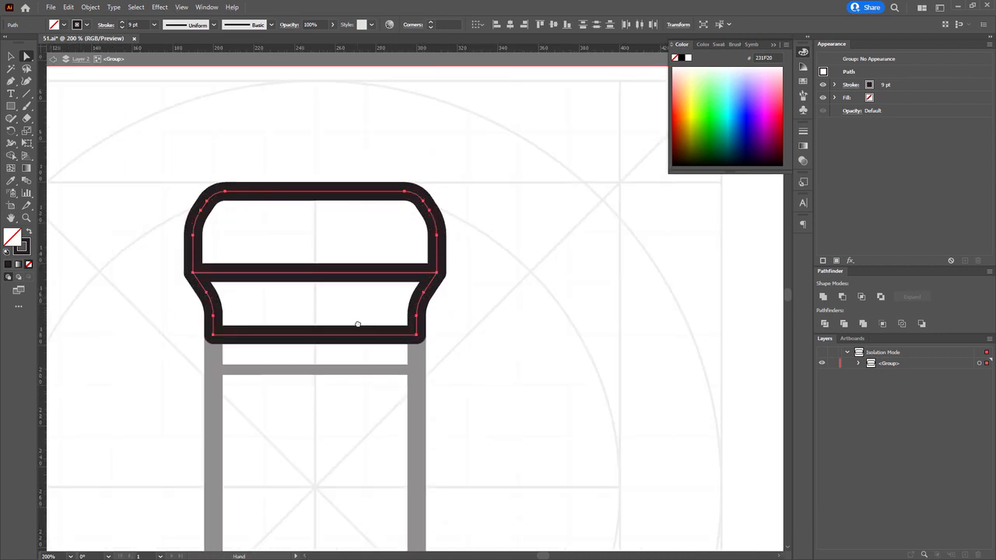
double_click(178, 140)
Lower the cap together with the upper edges of the body and inner rectangle by about 49 px
scroll(490, 358, down, 2)
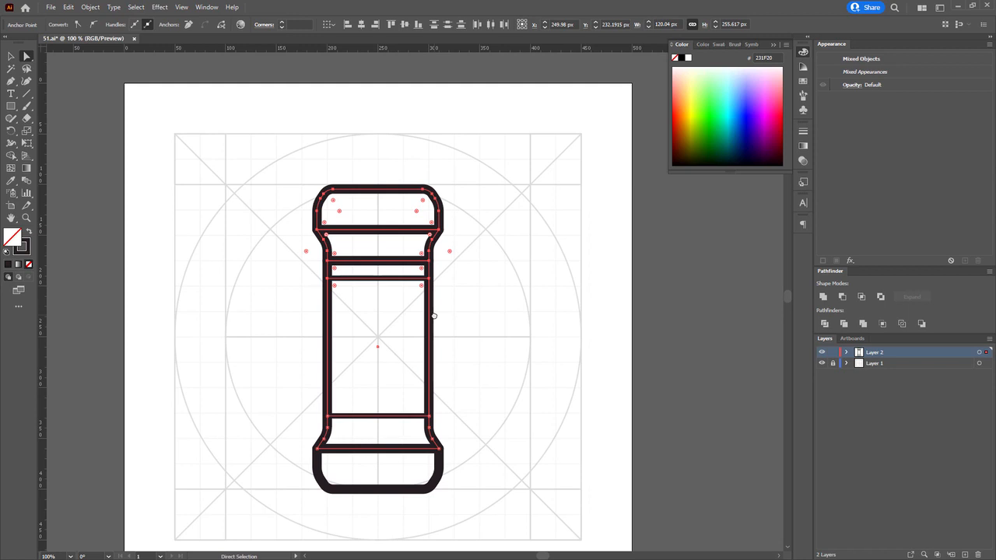
key(shift+Down)
key(shift+Down)
key(shift+Down)
key(shift+Down)
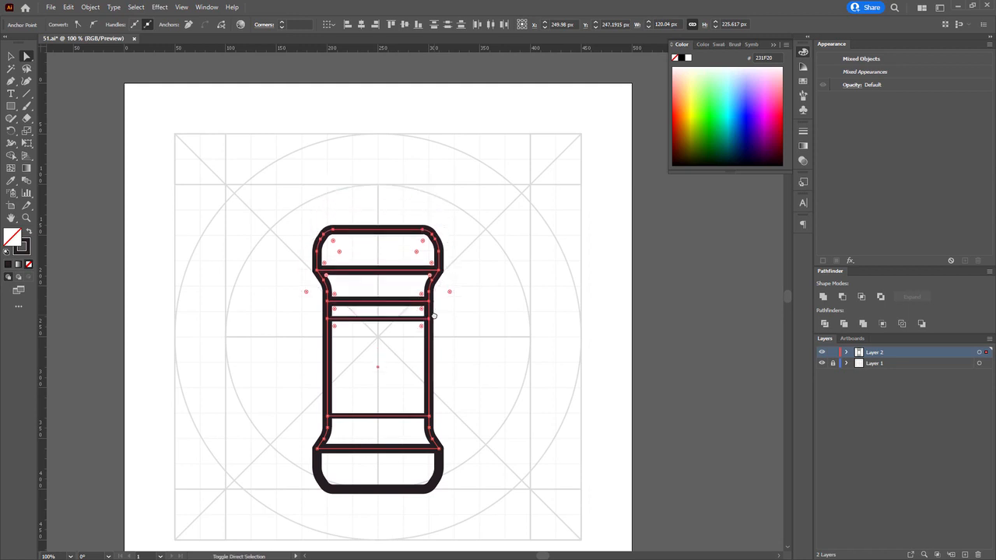
key(Up)
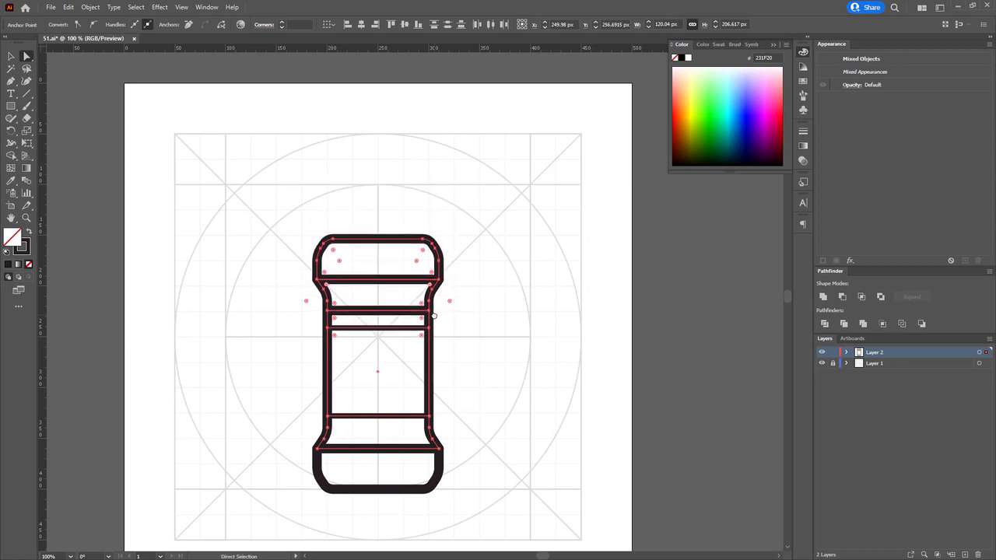
Raise the upper edge of the thin-stroked inner rectangle to the body's upper edge
click(404, 337)
ctrl+click(394, 330)
scroll(392, 328, up, 3)
drag(349, 332, 347, 279)
key(ctrl+shift+a)
drag(260, 218, 281, 317)
drag(286, 321, 283, 320)
Isolate the main body path, delete its upper edge segment, and leave isolation mode
click(295, 316)
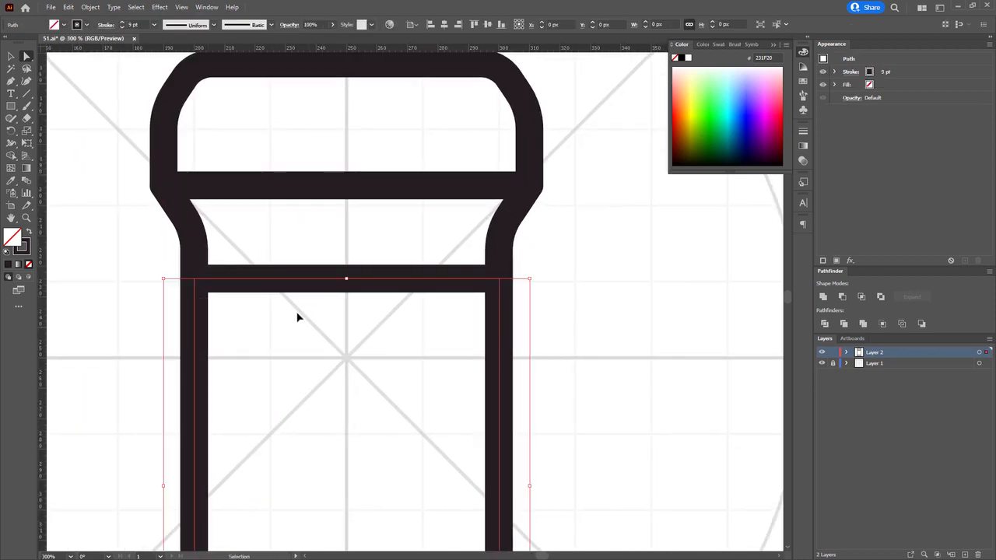
right_click(349, 278)
click(391, 358)
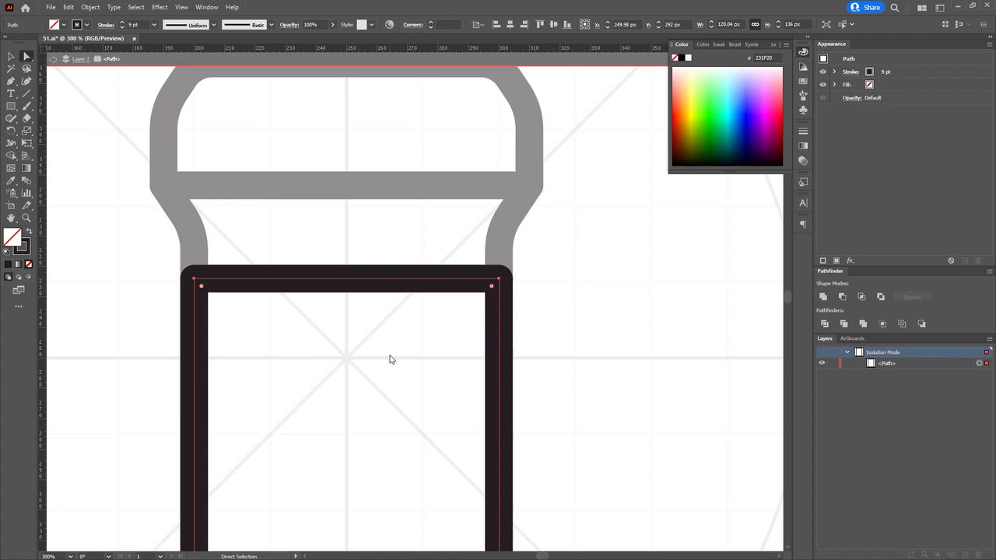
click(345, 288)
key(Delete)
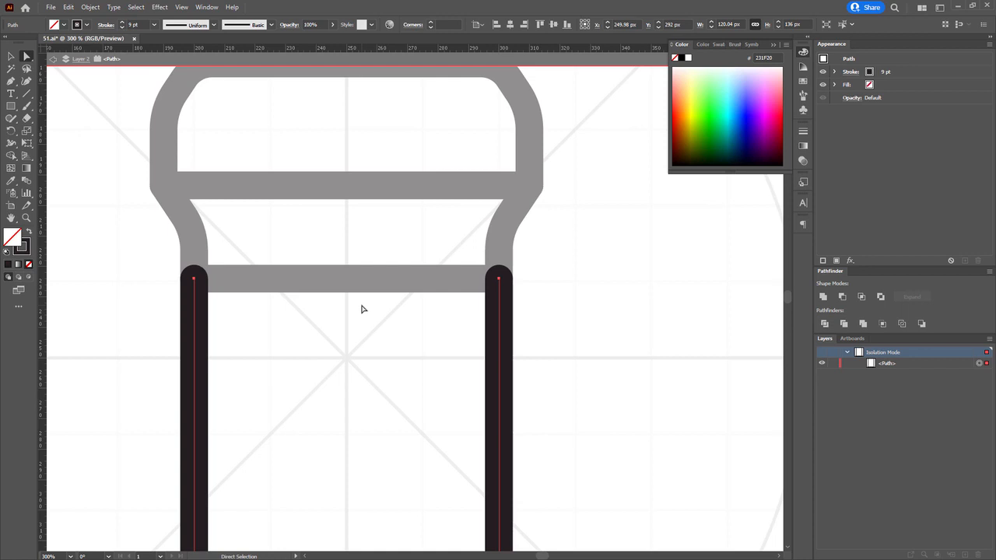
double_click(388, 331)
drag(365, 368, 362, 216)
Ungroup the flipped cap and neck above the body
key(ctrl+f)
scroll(335, 246, down, 1)
scroll(334, 247, down, 1)
click(257, 169)
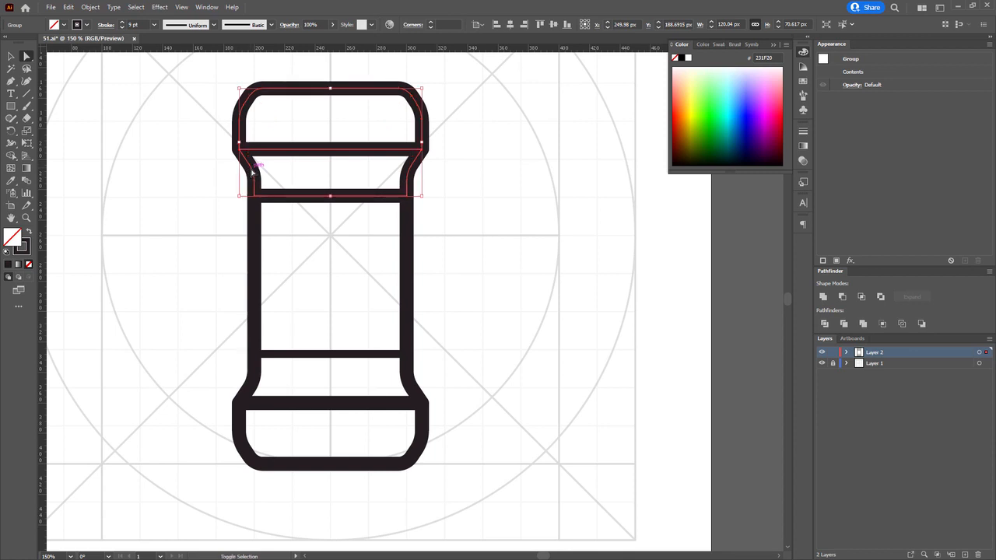
click(252, 173)
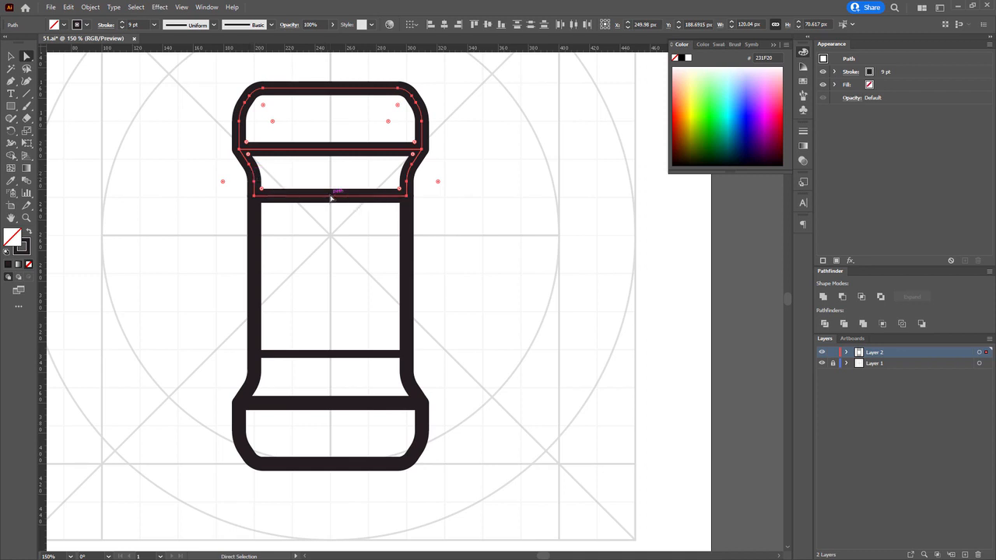
Open the upper neck's lower edge by adding an anchor point at its middle with the Pen tool and deleting that point
key(p)
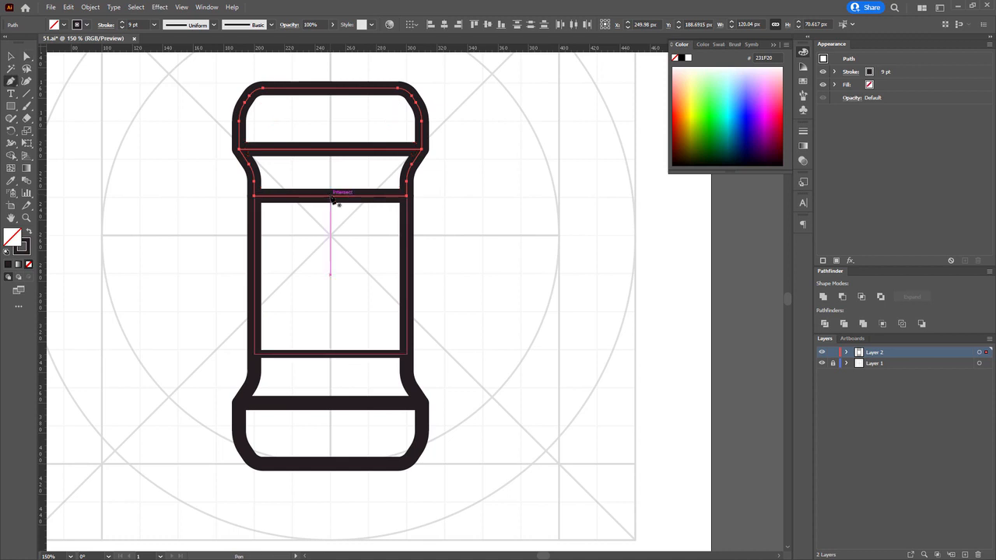
right_click(331, 196)
click(225, 172)
right_click(237, 149)
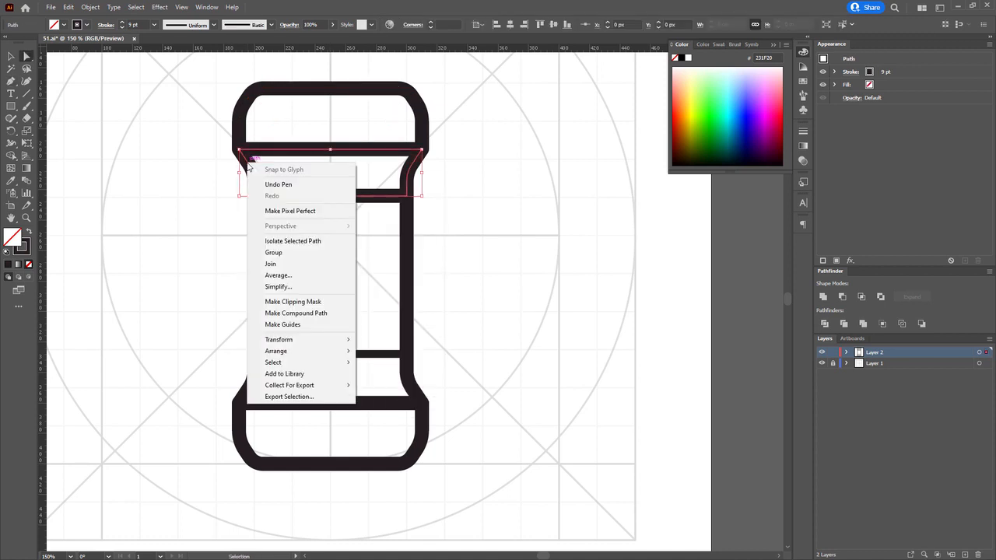
click(268, 207)
click(330, 197)
key(Delete)
key(Escape)
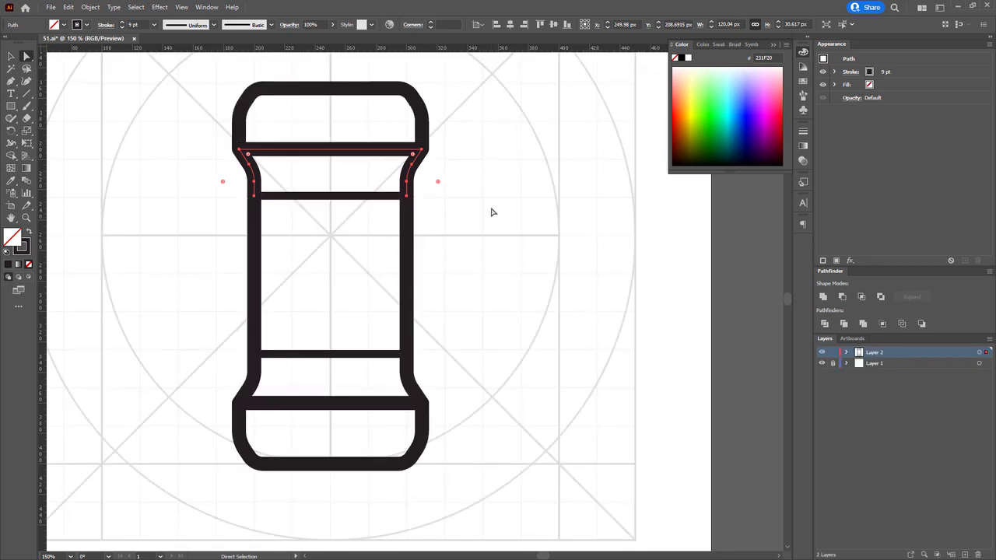
click(491, 211)
Lower the cap, the neck and the body's upper part by 1 px
mouse_move(479, 203)
mouse_down()
mouse_move(476, 220)
mouse_move(487, 168)
mouse_move(473, 260)
mouse_move(487, 280)
mouse_up()
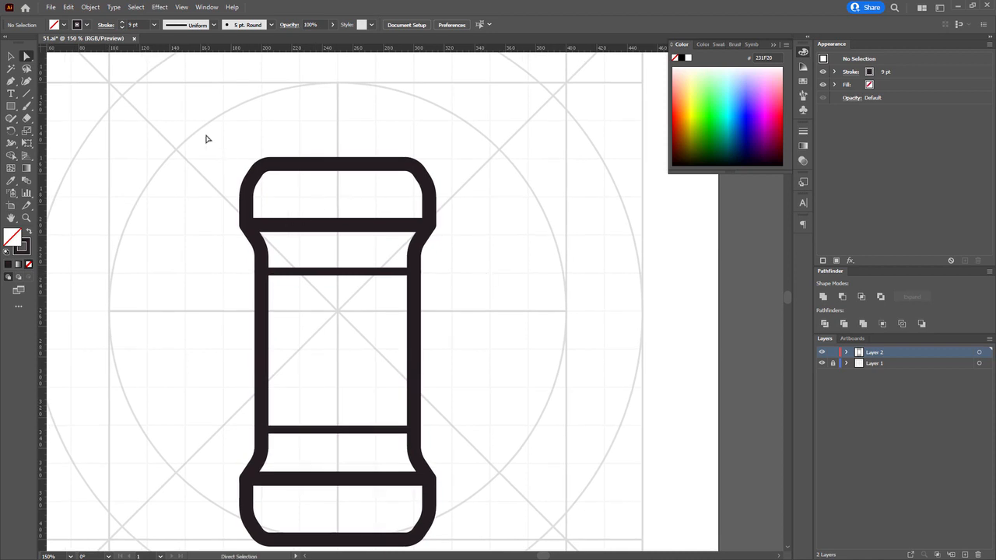
drag(206, 138, 484, 352)
scroll(397, 136, up, 2)
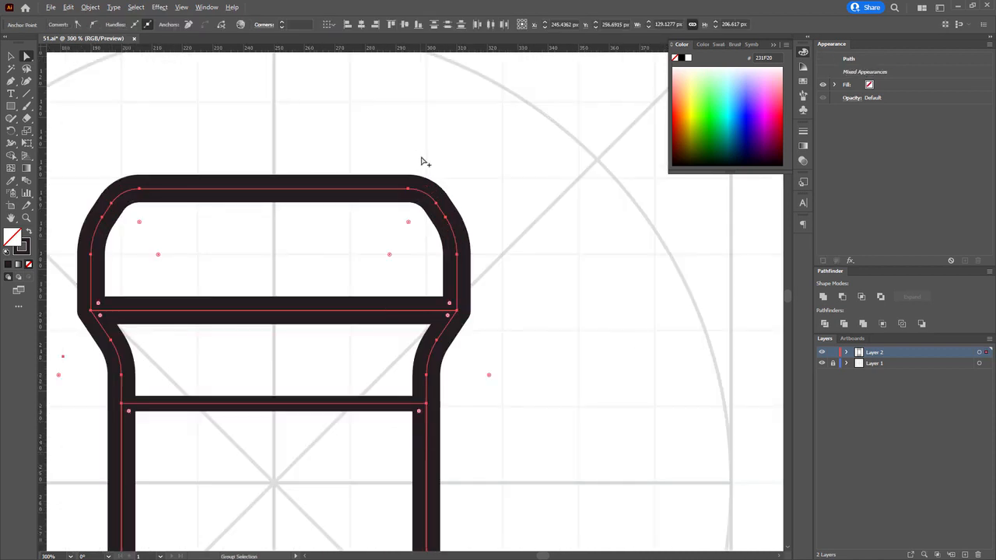
scroll(421, 161, up, 1)
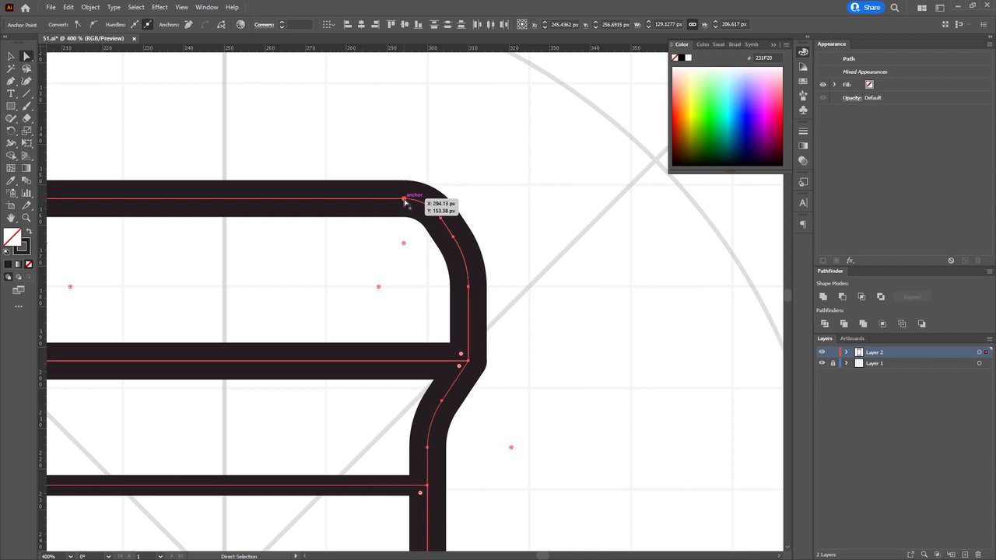
scroll(436, 206, down, 3)
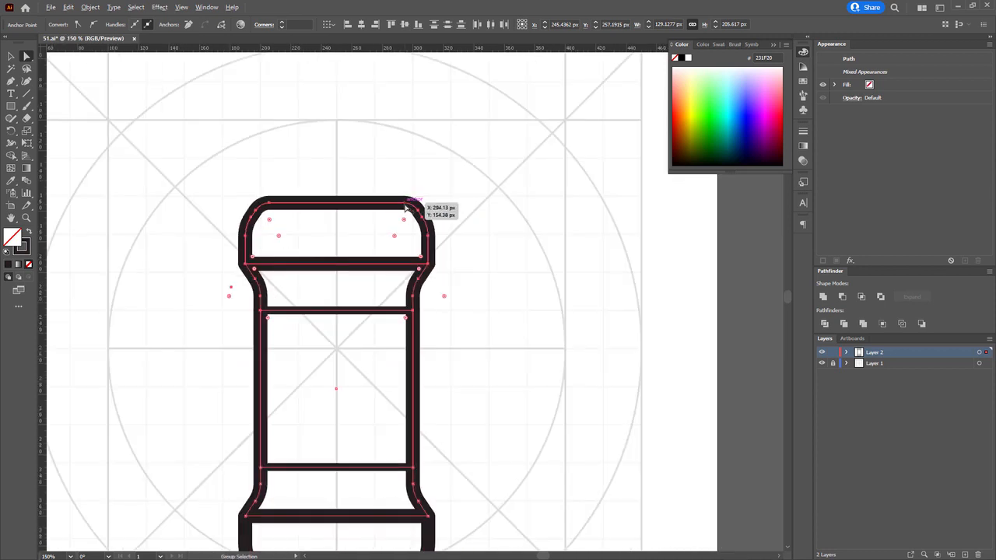
click(455, 279)
Duplicate the open neck shape above the cap, and rotate the copy upside down so its wide edge rests near the cap
drag(463, 374, 476, 427)
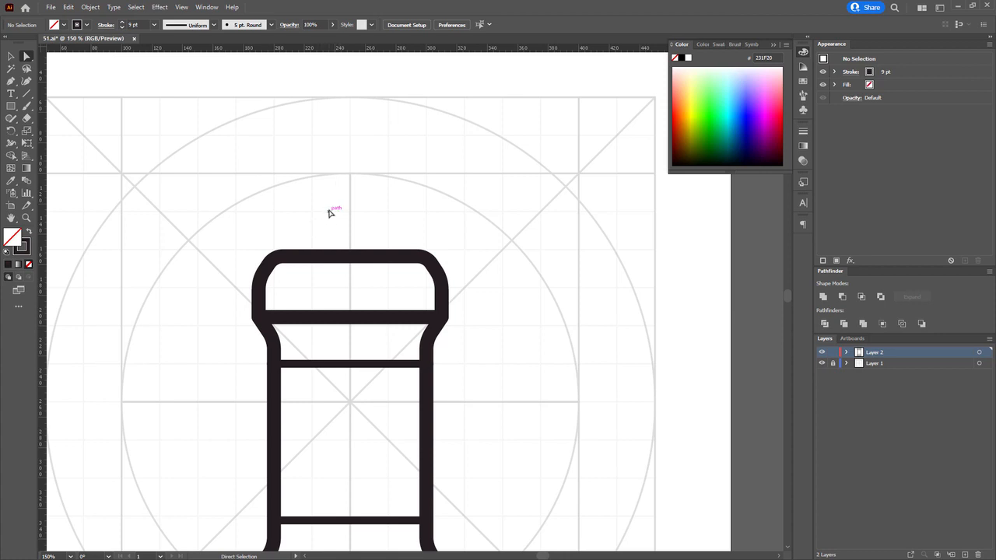
alt+click(277, 350)
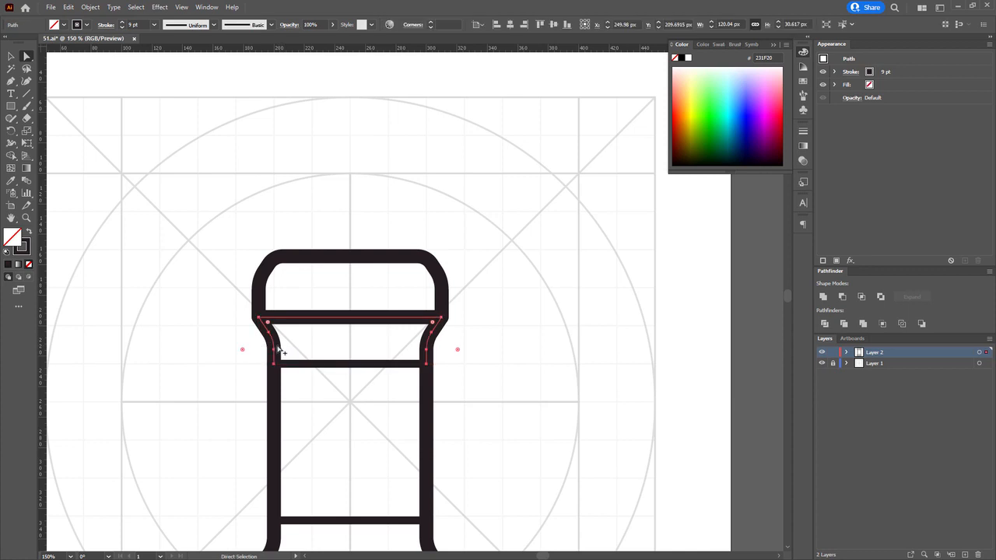
drag(275, 351, 277, 237)
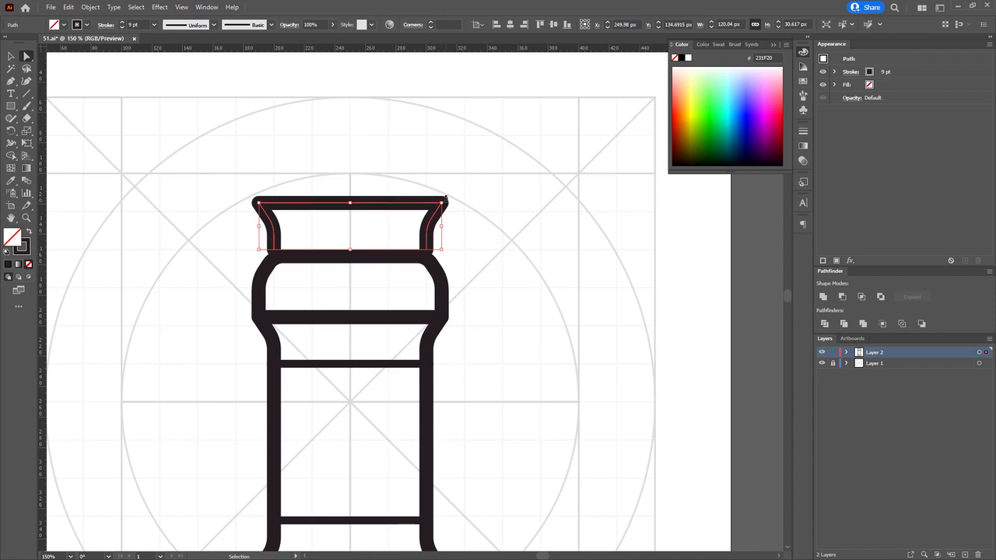
drag(445, 200, 242, 244)
Isolate the new neck shape and move each side inward by 30 px, narrowing it to about 60 px
right_click(331, 205)
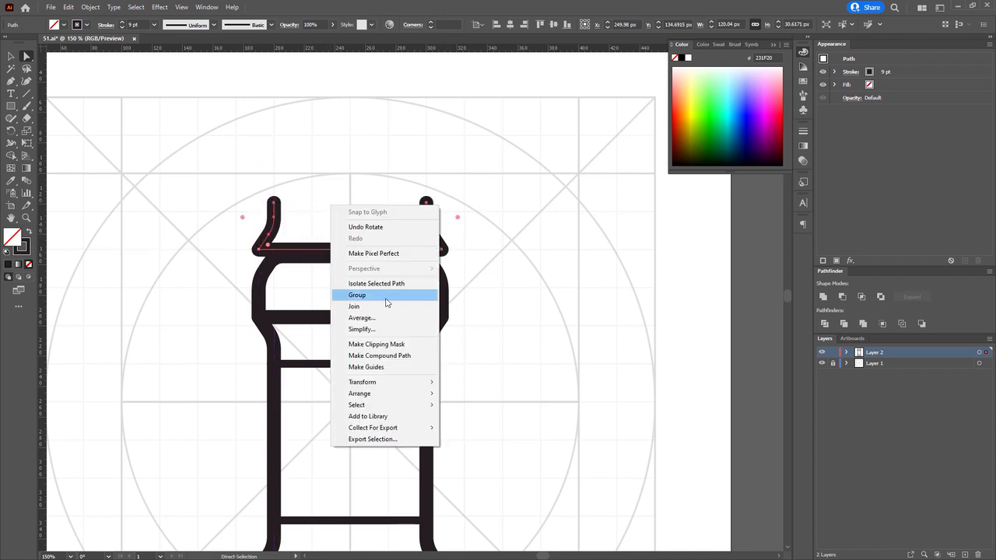
click(377, 283)
click(315, 246)
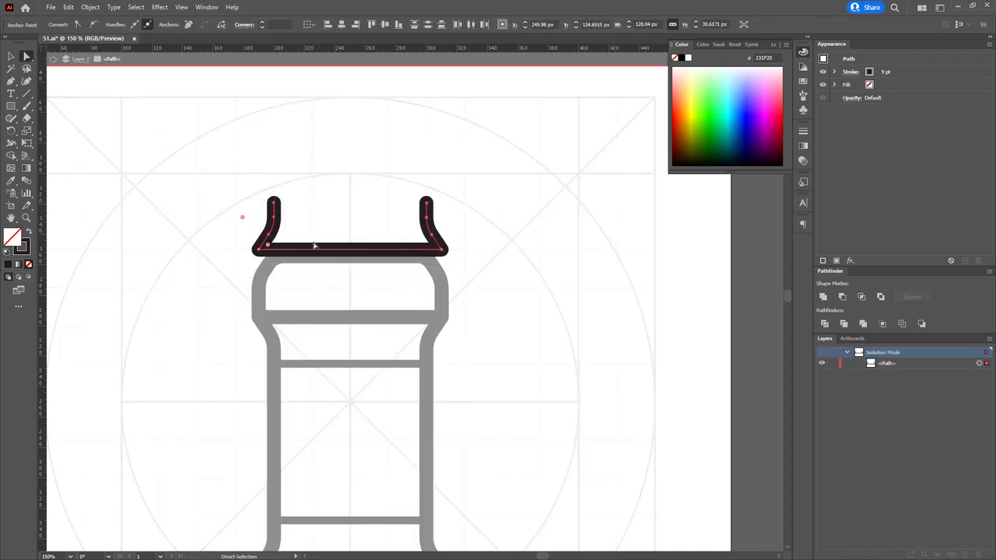
key(shift+Right)
key(shift+Right)
key(shift+Right)
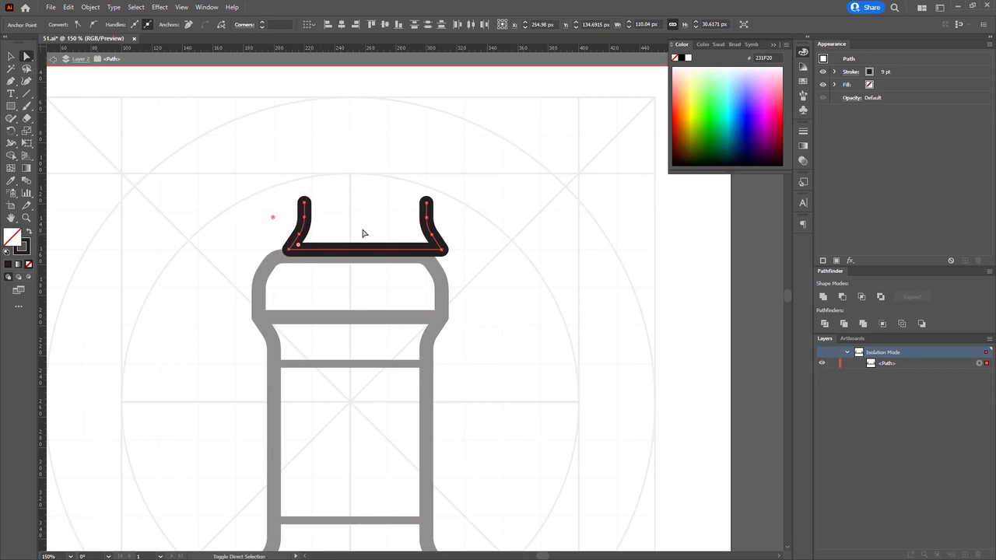
drag(363, 231, 535, 381)
key(shift+Left)
key(shift+Left)
key(shift+Left)
Move the narrowed neck down so its wide edge lies on the cap's upper edge, and leave isolation mode
key(ctrl+a)
scroll(377, 249, up, 4)
drag(358, 245, 363, 321)
scroll(350, 273, down, 3)
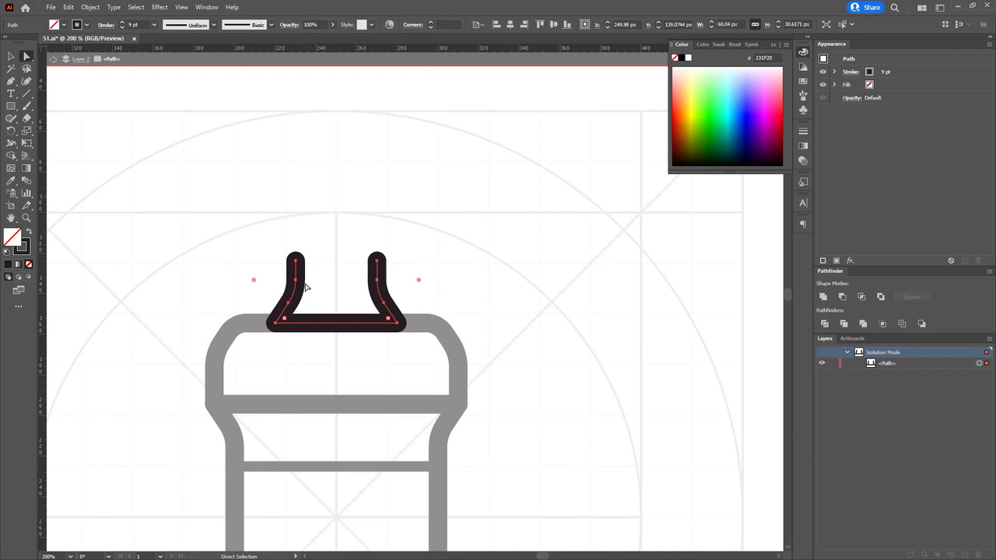
key(Escape)
click(266, 283)
Draw a rectangle about 65.5 by 16 px across the narrow neck's upper ends, centered on the vertical guide
drag(265, 279, 256, 258)
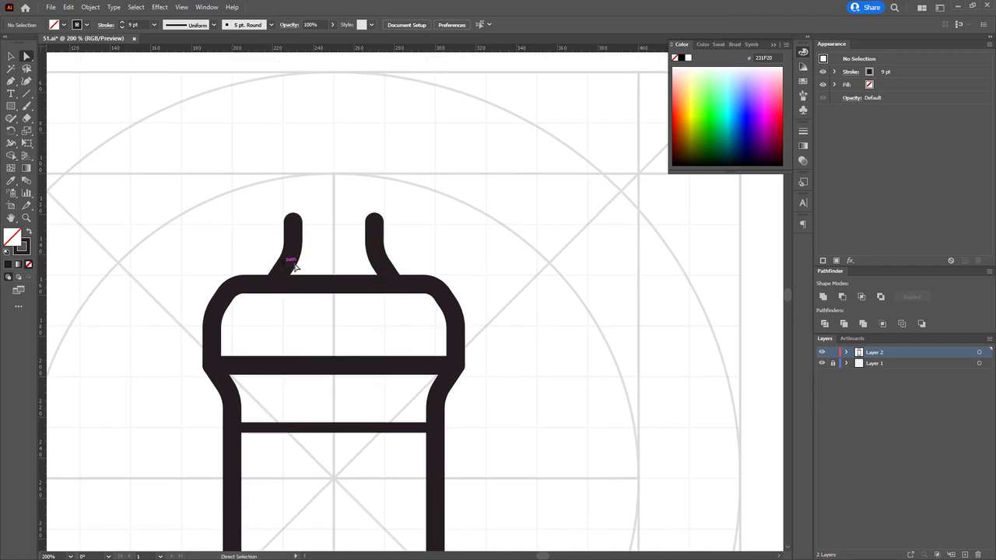
scroll(311, 226, down, 1)
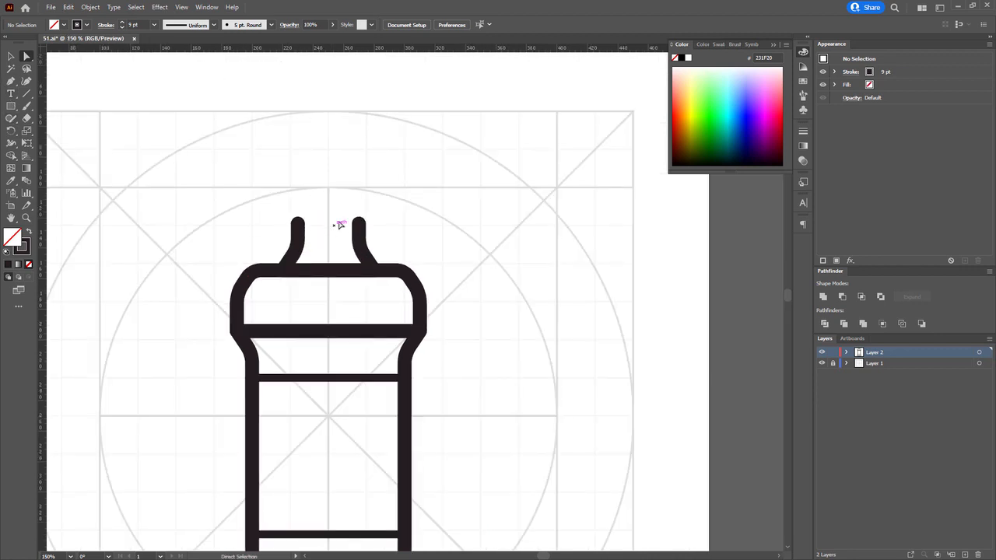
scroll(324, 225, up, 3)
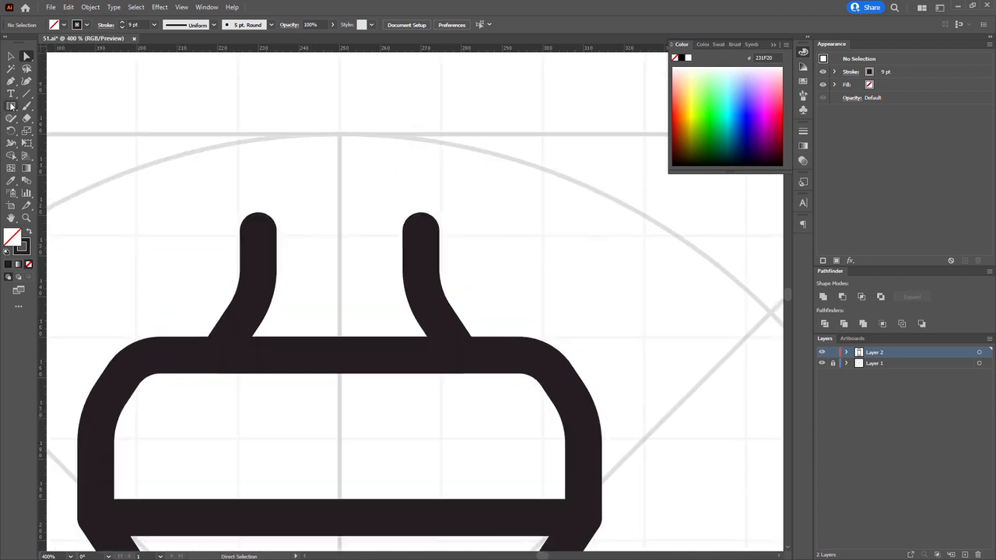
click(11, 106)
drag(338, 180, 206, 149)
key(a)
scroll(329, 225, up, 3)
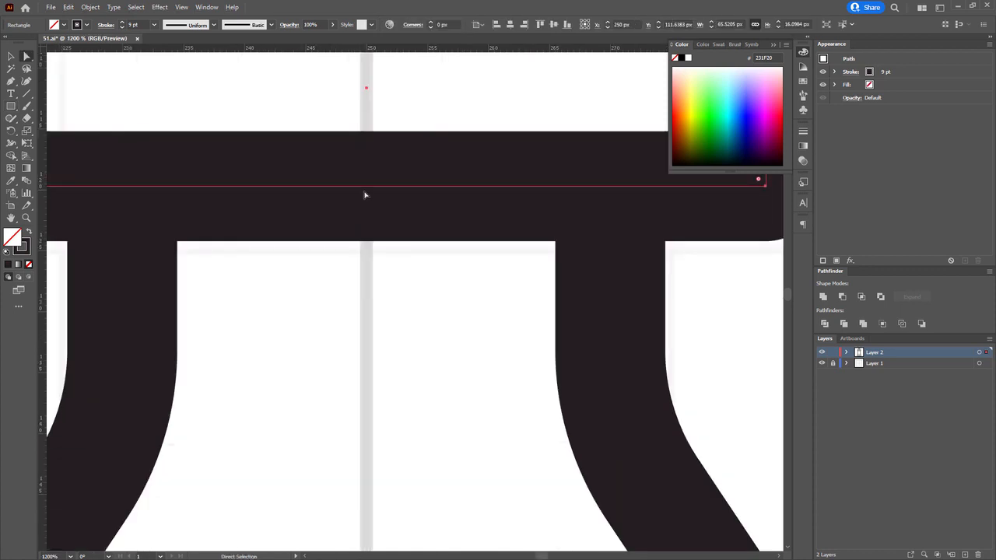
Round the two upper corners of the cap rectangle to a radius of about 5.6 px
scroll(366, 201, down, 3)
scroll(337, 105, up, 3)
scroll(416, 223, down, 3)
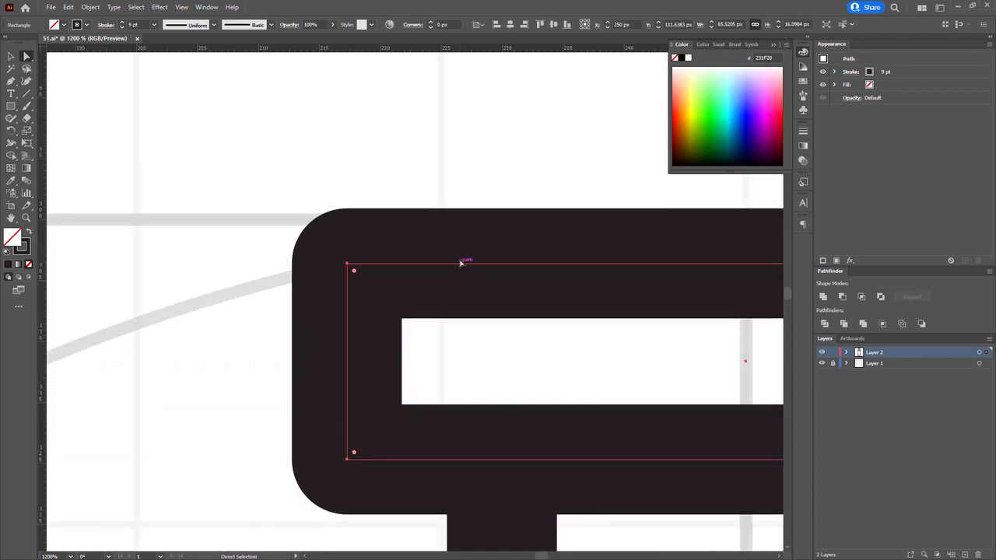
drag(459, 274, 282, 226)
drag(168, 196, 541, 239)
drag(499, 231, 486, 244)
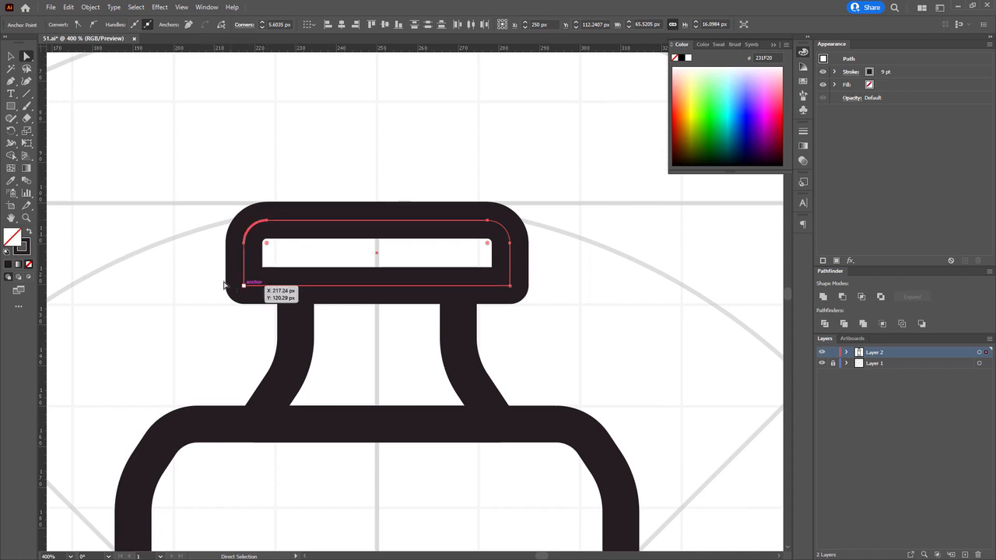
Move the cap rectangle's two lower anchors straight down about 7 px to make the cap taller
drag(228, 280, 516, 293)
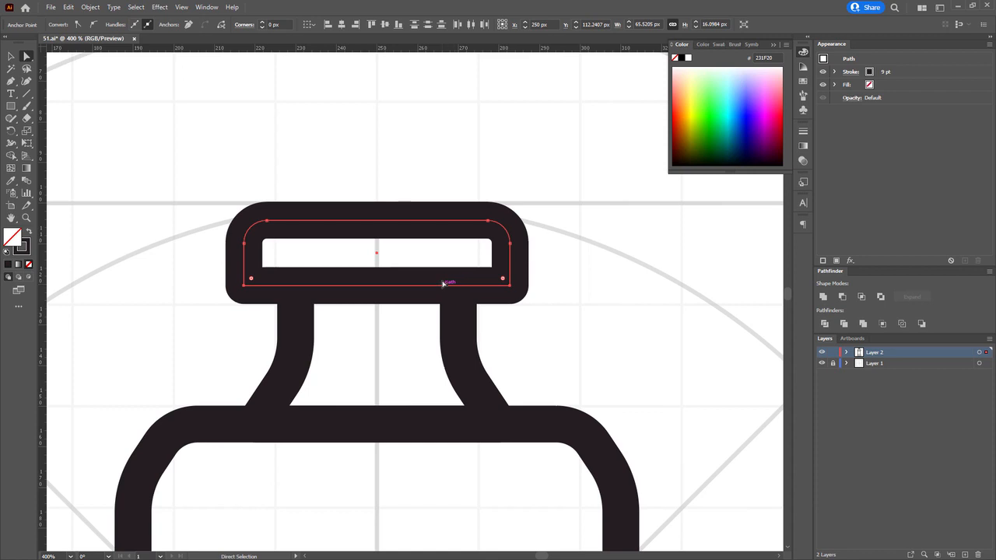
drag(205, 267, 495, 300)
key(ctrl+z)
drag(555, 266, 224, 302)
click(243, 285)
shift+click(509, 285)
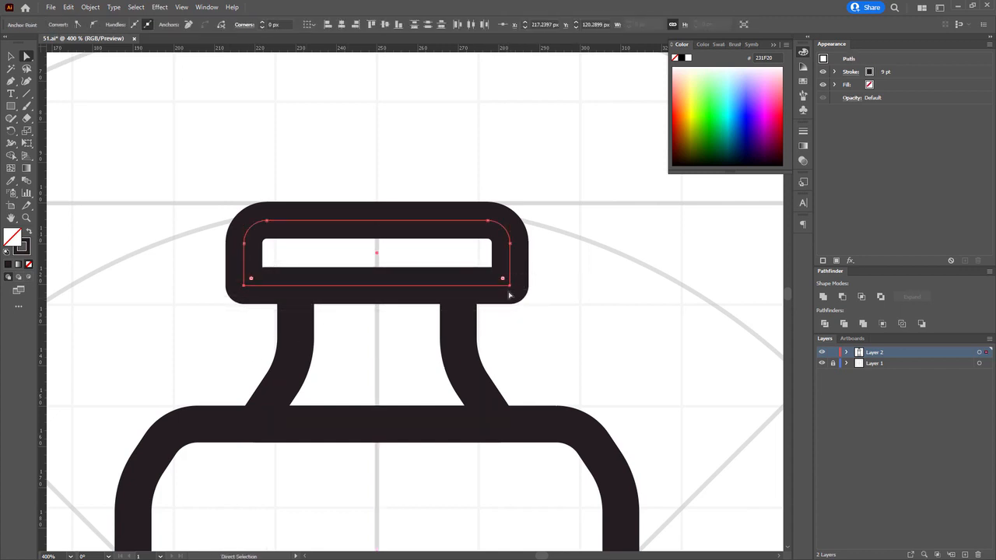
drag(510, 286, 511, 300)
drag(596, 288, 224, 312)
drag(296, 300, 294, 314)
click(585, 297)
Narrow the cap by moving the anchors of each side inward by 5 px, keeping it centered on the vertical guide
scroll(584, 297, down, 4)
drag(603, 306, 422, 240)
scroll(331, 219, up, 4)
click(264, 259)
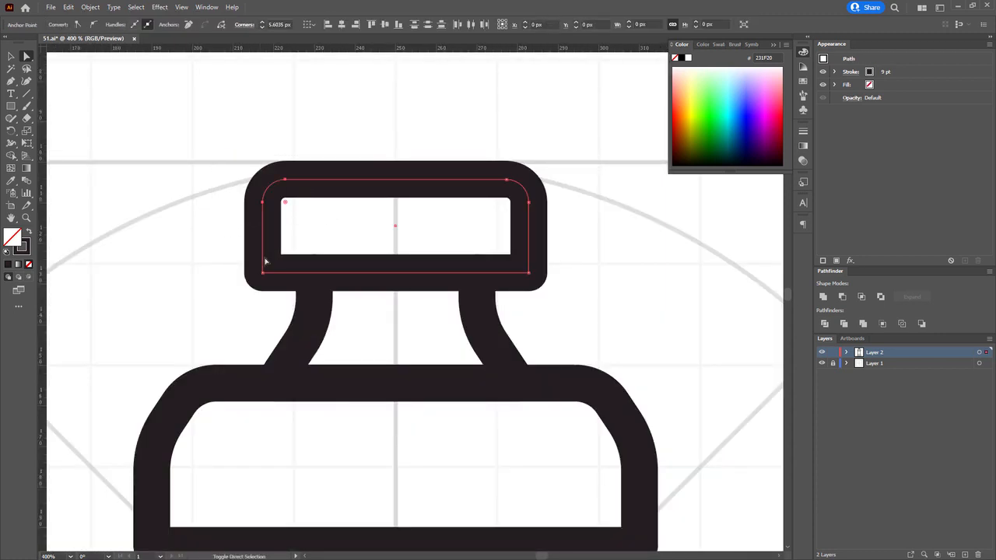
drag(264, 261, 285, 262)
drag(472, 140, 553, 206)
drag(569, 234, 524, 286)
key(Left)
key(Left)
key(Left)
key(Left)
key(Left)
click(592, 302)
drag(592, 303, 572, 283)
Isolate the neck path, move each side inward by 3 px to a width of about 54 px, and leave isolation mode
right_click(496, 363)
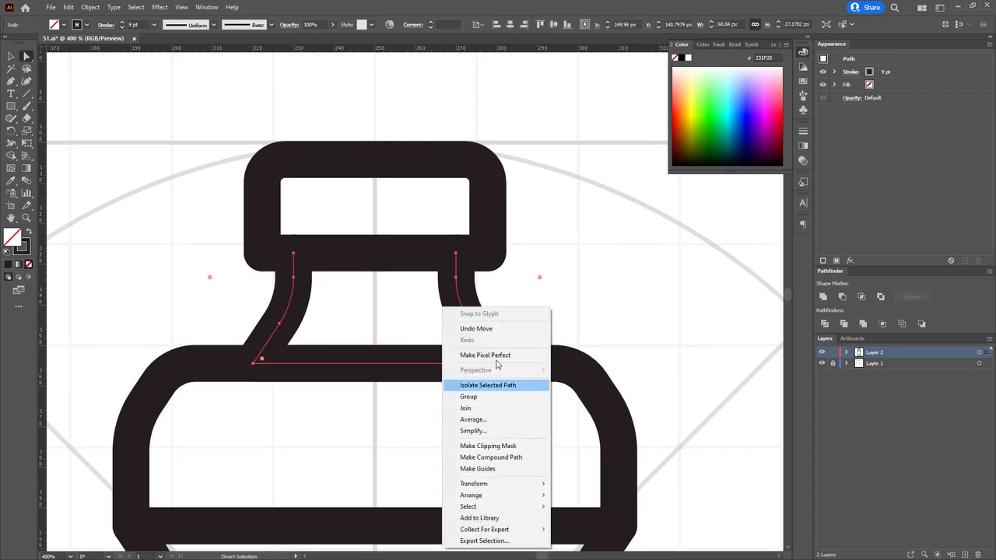
click(496, 385)
drag(409, 211, 546, 420)
key(Left)
key(Left)
key(Left)
drag(389, 205, 184, 428)
key(Right)
key(Right)
key(Right)
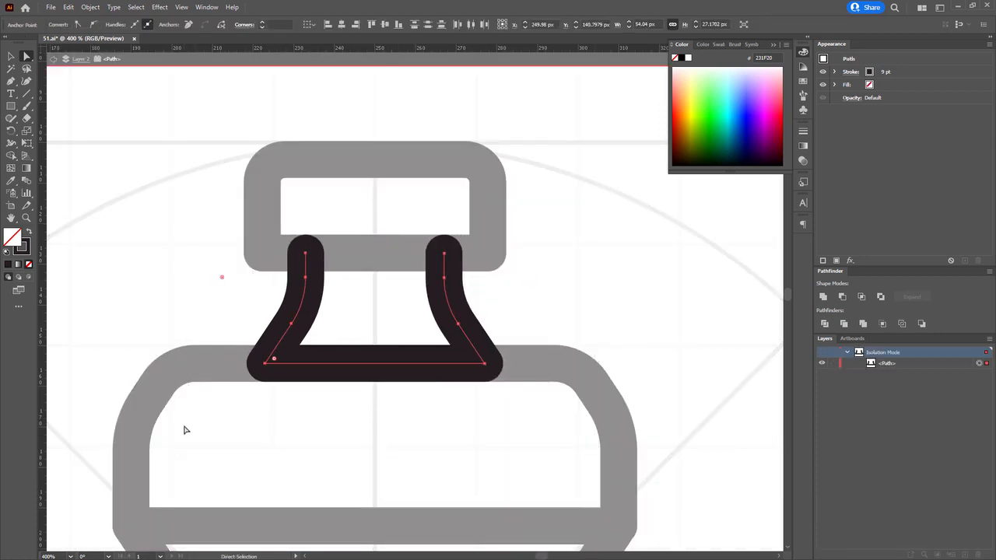
double_click(186, 430)
Select all the bottle's outlines, group them, and clear the selection
scroll(538, 280, down, 6)
drag(589, 287, 342, 238)
scroll(242, 284, up, 1)
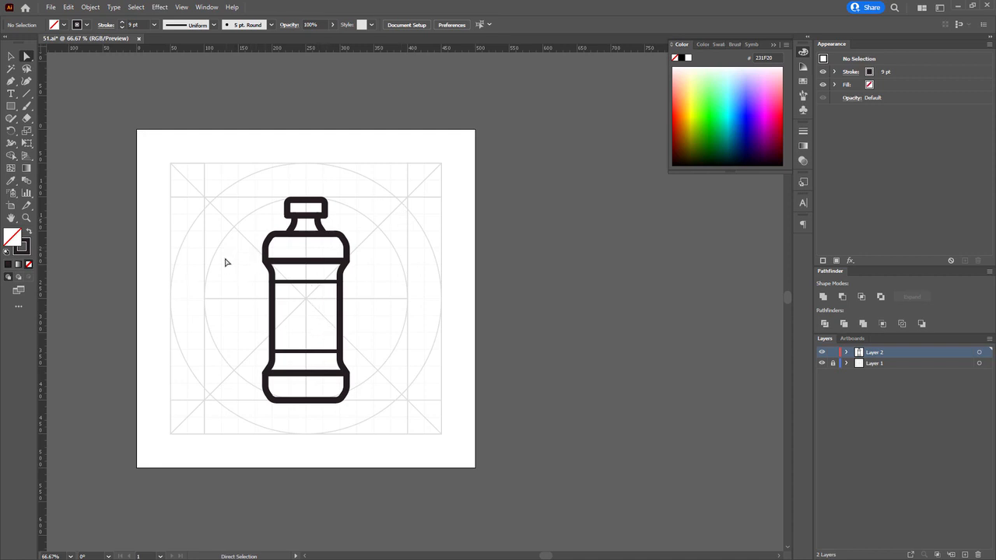
drag(192, 166, 391, 439)
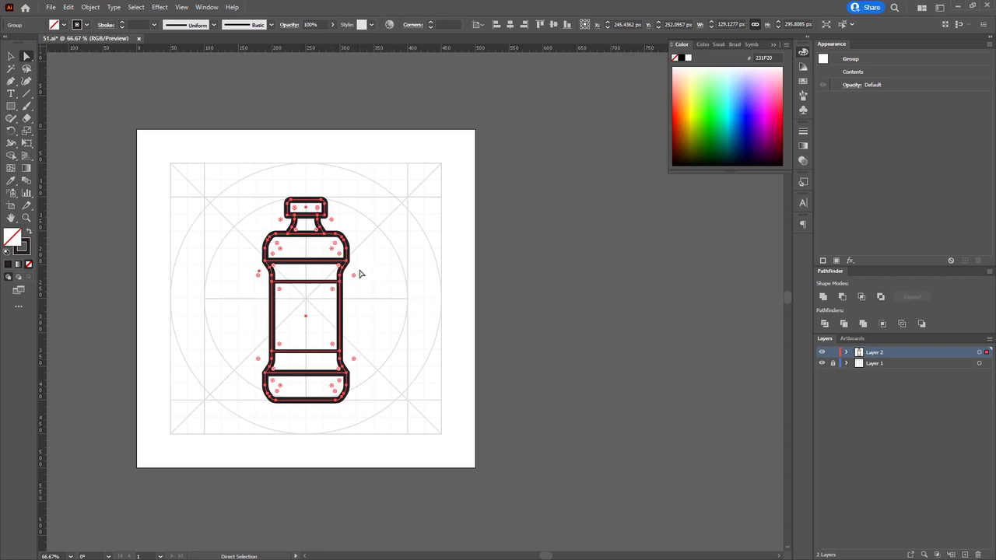
click(307, 329)
Draw a circle about 49 px across inside the label panel, centered on the vertical guide below the grid center
key(ctrl+equal)
key(ctrl+equal)
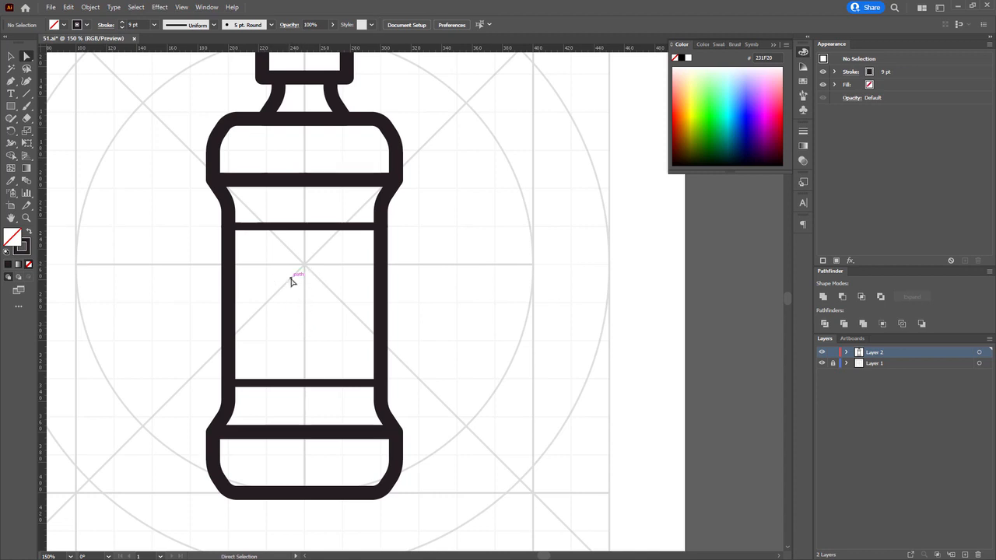
key(m)
key(ctrl+equal)
key(ctrl+equal)
click(12, 108)
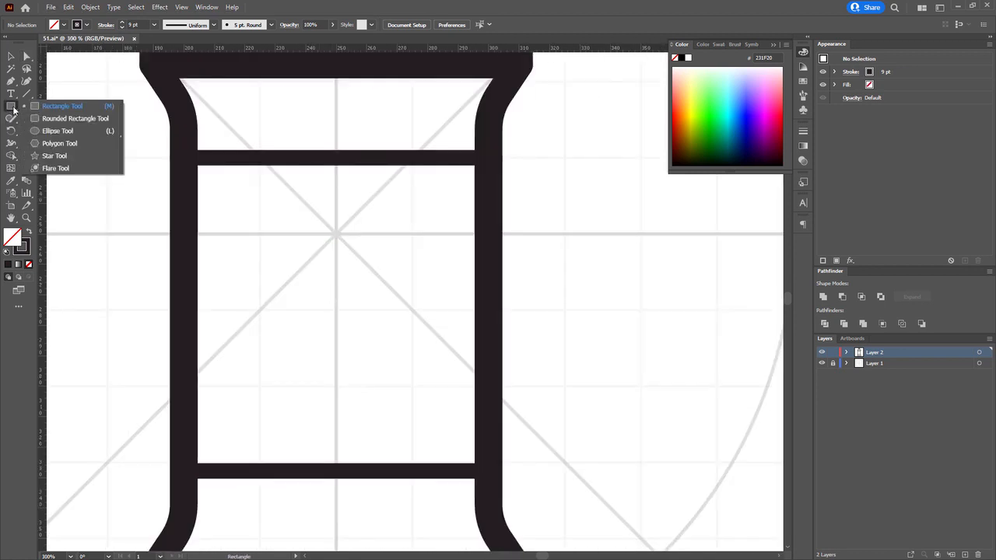
click(57, 131)
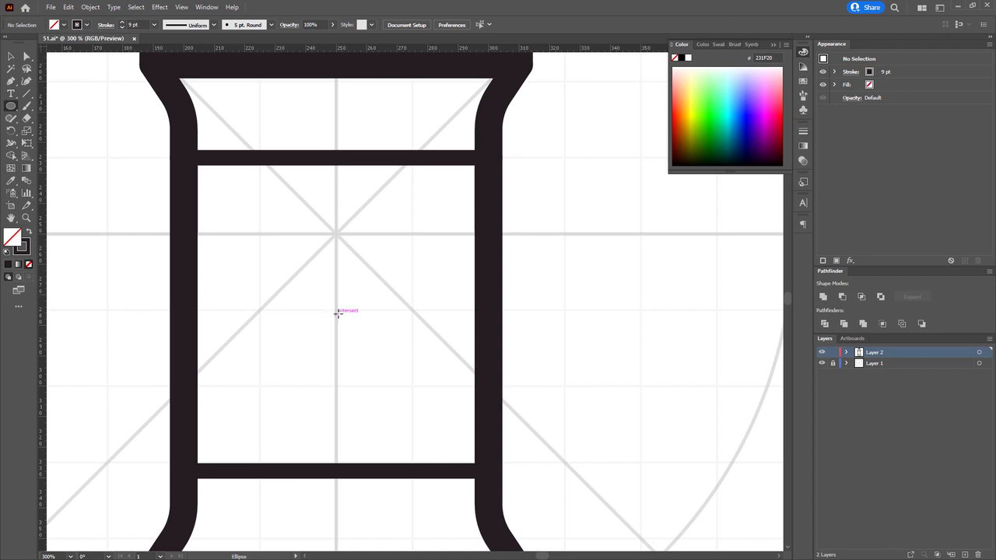
drag(337, 311, 282, 237)
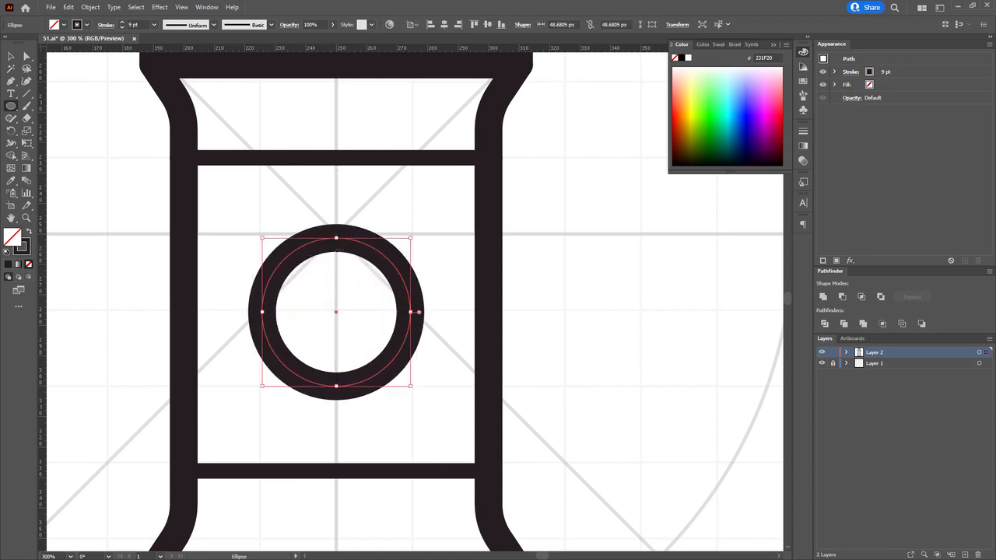
Convert the circle's top anchor to a corner and move it straight up to form a droplet tip
key(a)
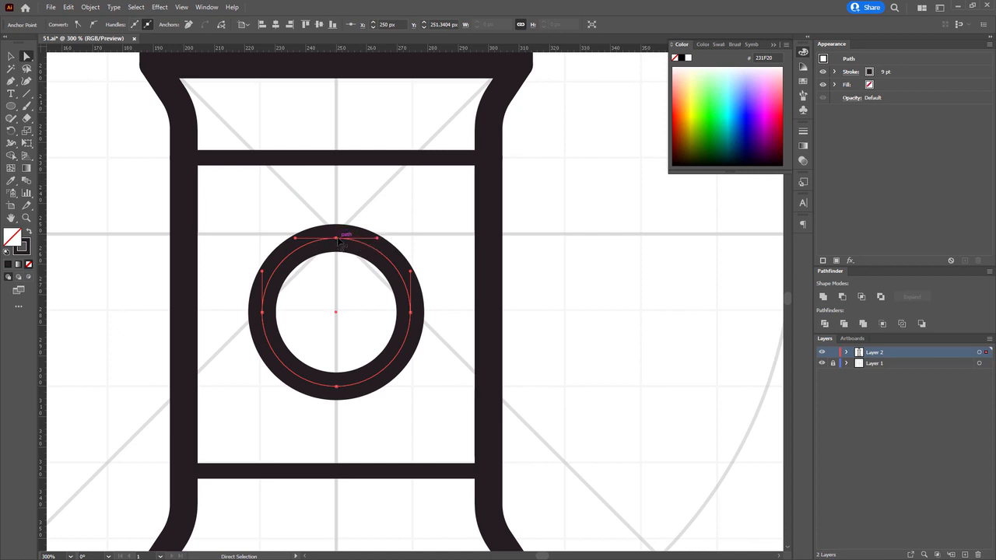
drag(320, 216, 351, 264)
key(p)
click(336, 238)
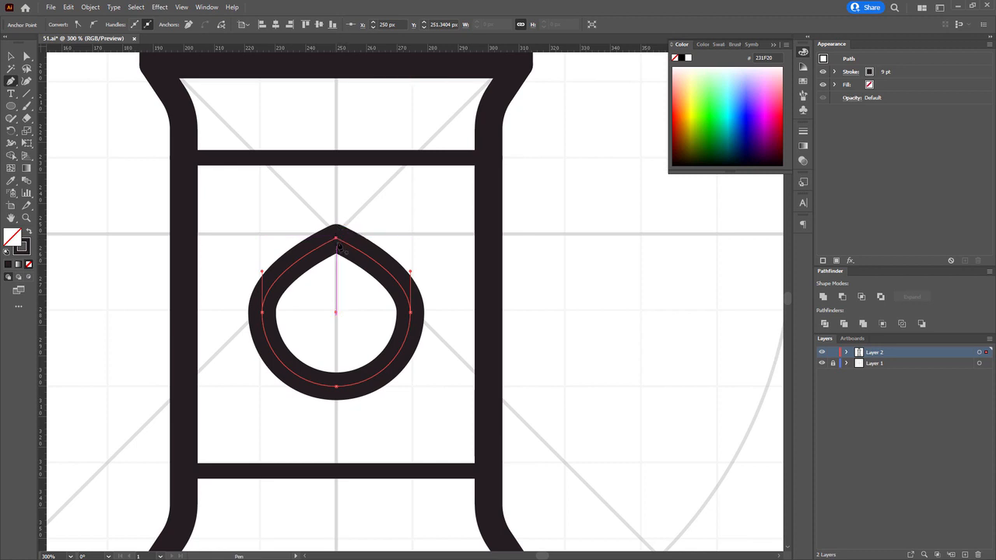
key(a)
drag(336, 239, 336, 196)
Move the droplet's side and bottom anchors down slightly, stretching the shape to about 66 px tall
drag(236, 277, 433, 409)
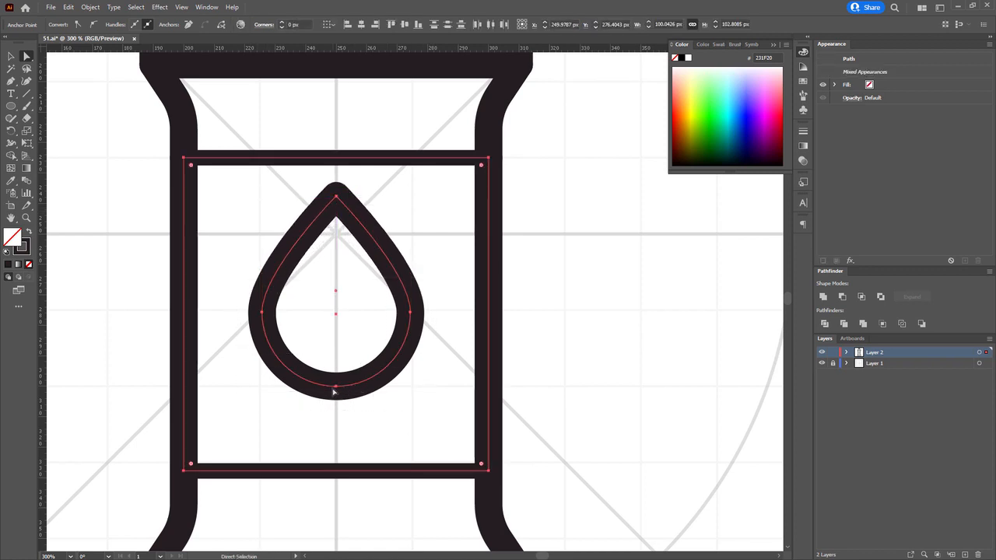
drag(234, 277, 438, 407)
shift+click(183, 293)
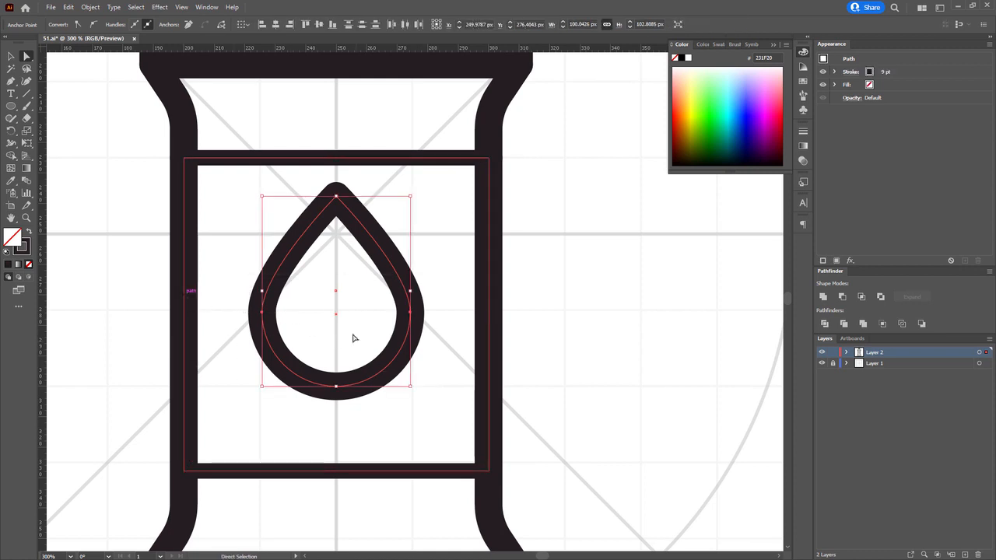
drag(338, 393, 338, 403)
key(v)
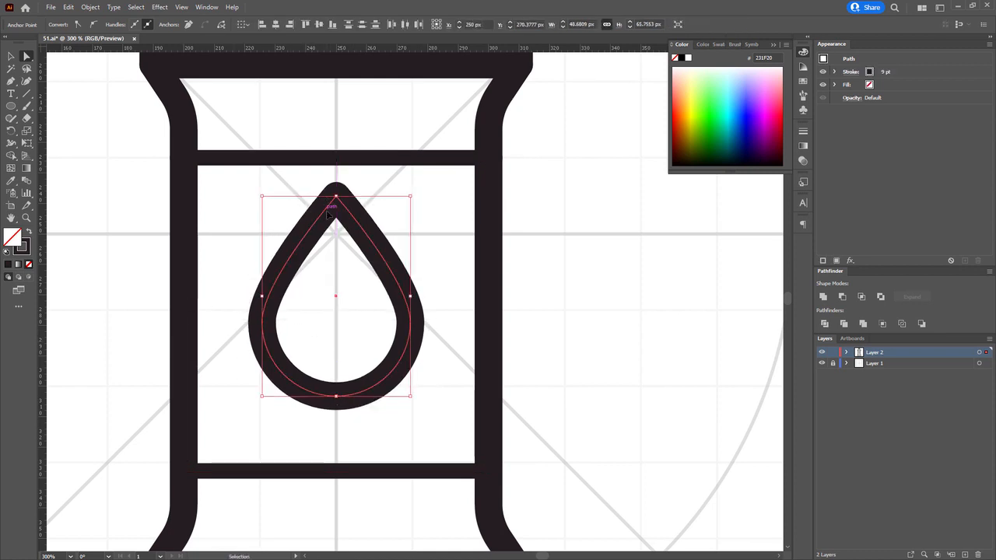
Set the droplet's stroke weight to 5 pt
key(ctrl+shift+a)
key(a)
click(328, 211)
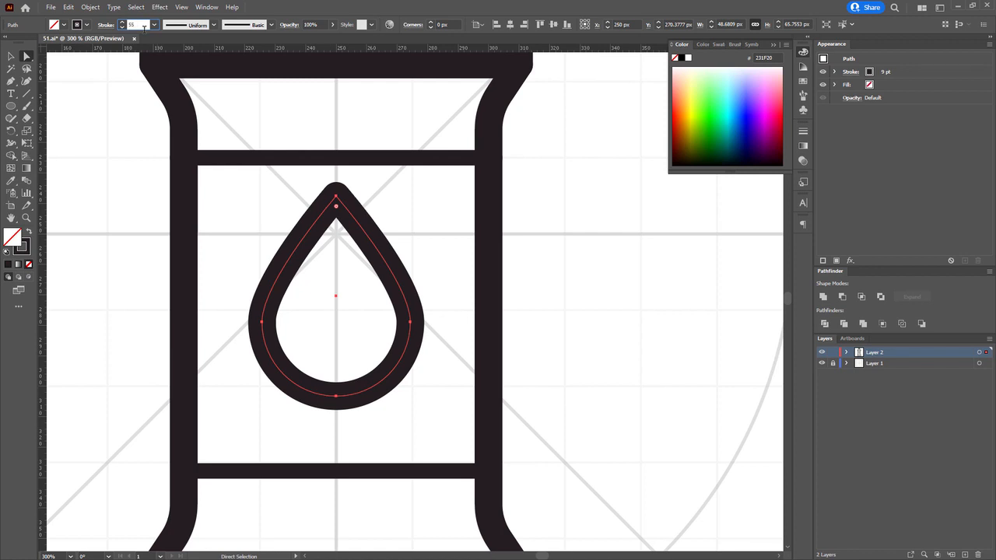
text(5)
key(Return)
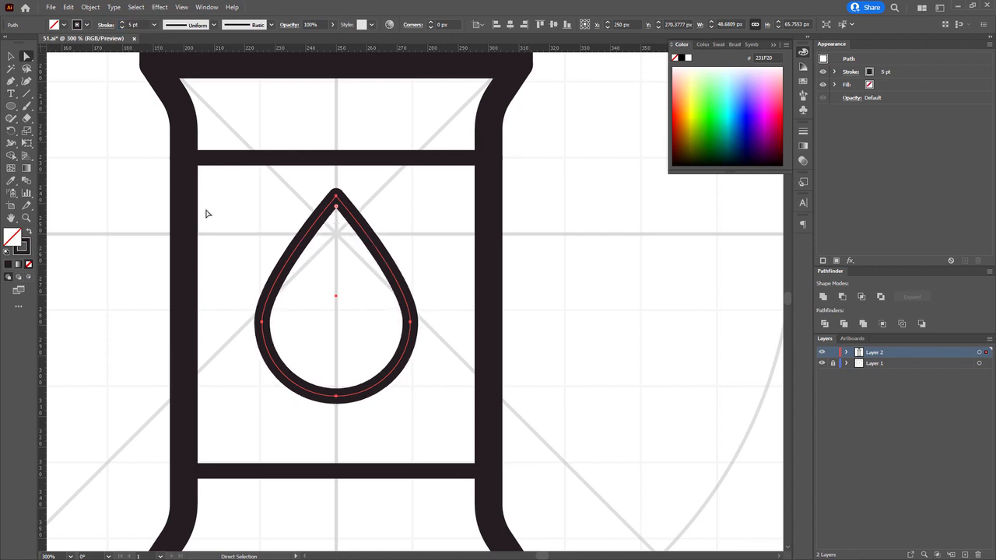
Move the droplet down about 7 px within the label and set its stroke weight to 7 pt
right_click(387, 263)
click(387, 263)
key(ctrl+c)
drag(380, 252, 386, 281)
scroll(388, 280, down, 3)
double_click(144, 25)
text(7)
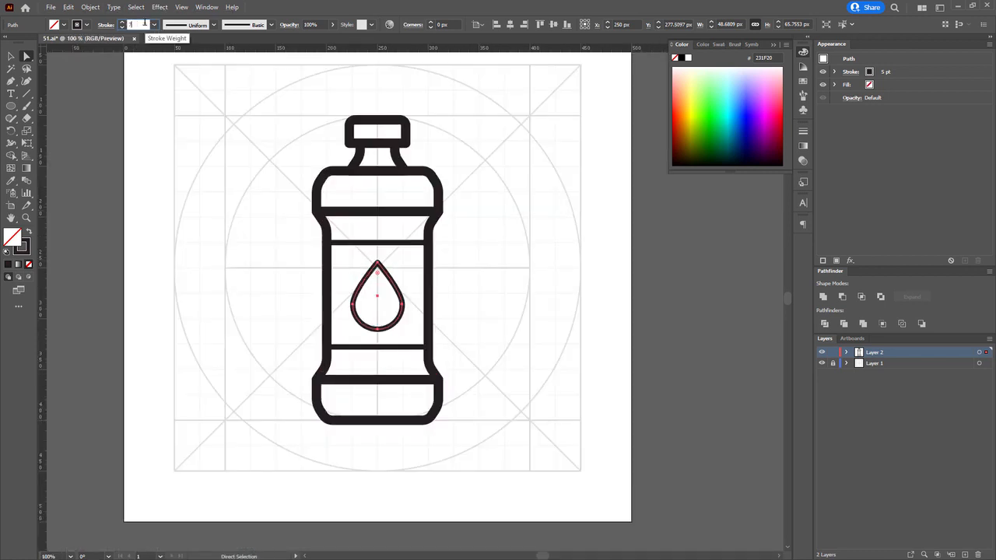
key(Return)
click(496, 242)
mouse_move(475, 318)
mouse_down()
mouse_move(501, 278)
mouse_move(499, 317)
mouse_up()
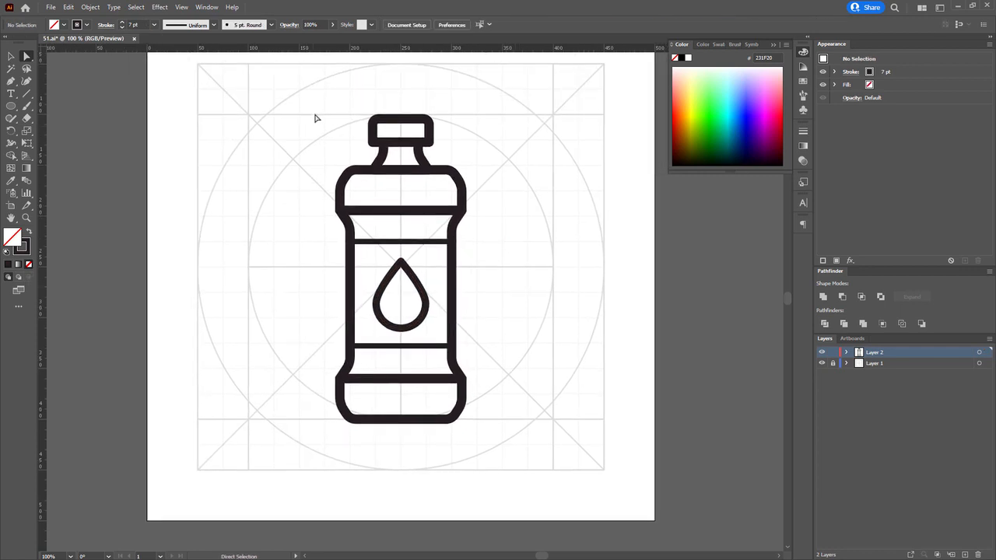
Select the whole bottle with its droplet, group everything, and clear the selection
drag(282, 77, 512, 476)
key(ctrl+g)
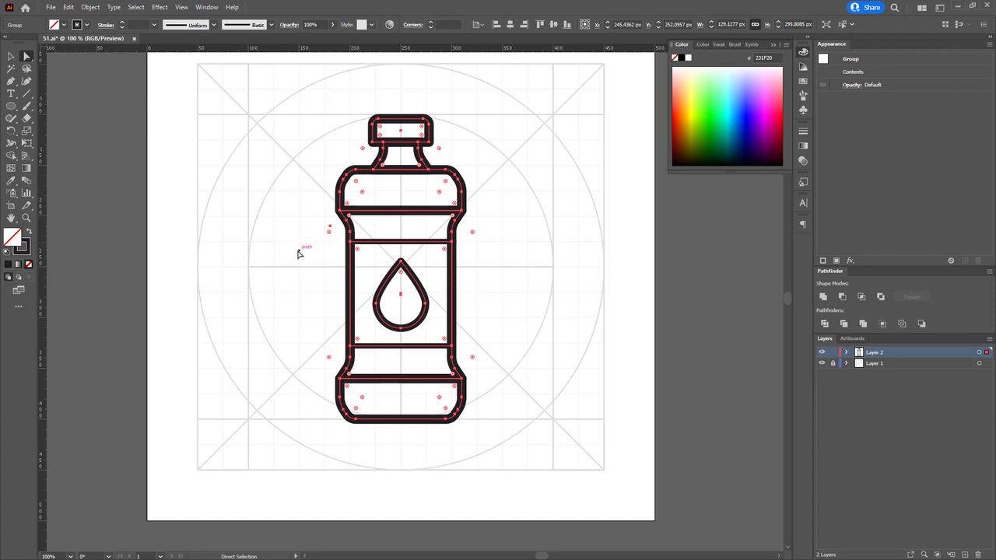
scroll(297, 253, up, 2)
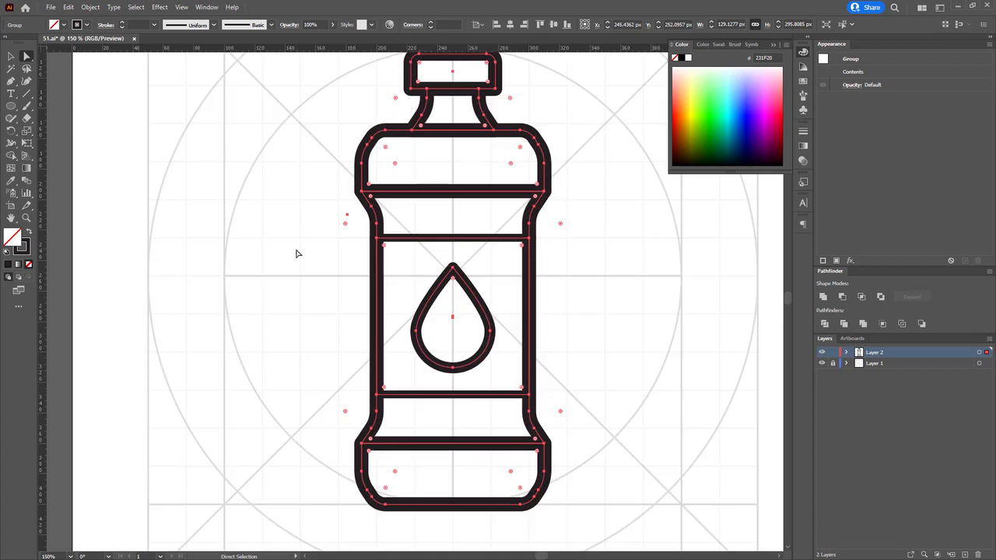
click(200, 210)
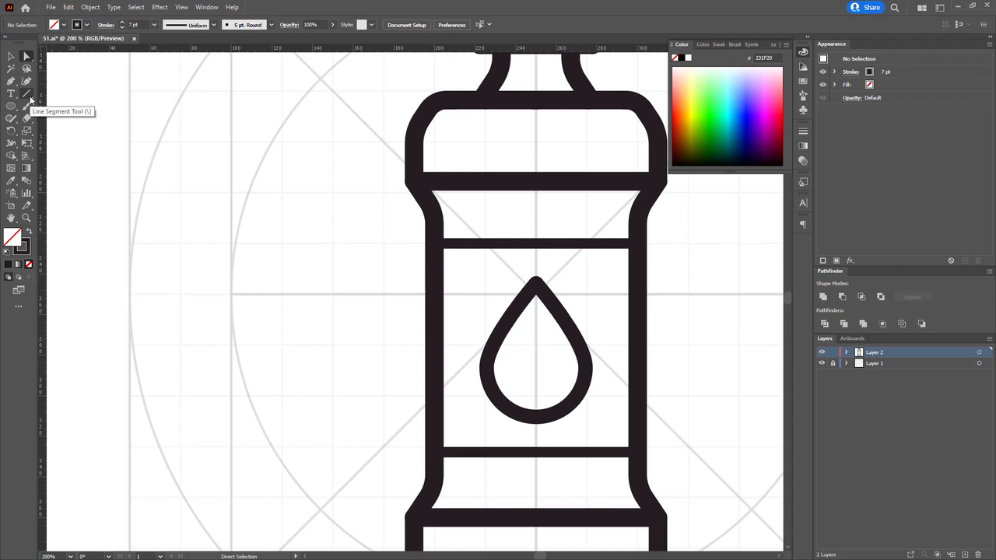
Draw a vertical line beside the bottle at X 125 px, 50 px long and centered on the horizontal guide
click(30, 96)
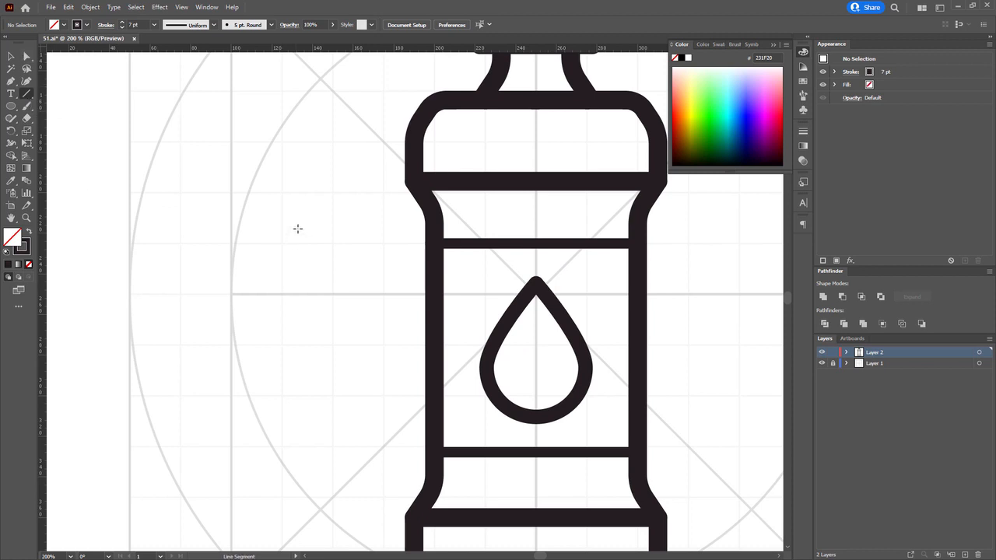
mouse_move(282, 193)
mouse_down()
mouse_move(284, 336)
mouse_move(294, 349)
mouse_up()
key(a)
click(283, 193)
drag(282, 193, 284, 243)
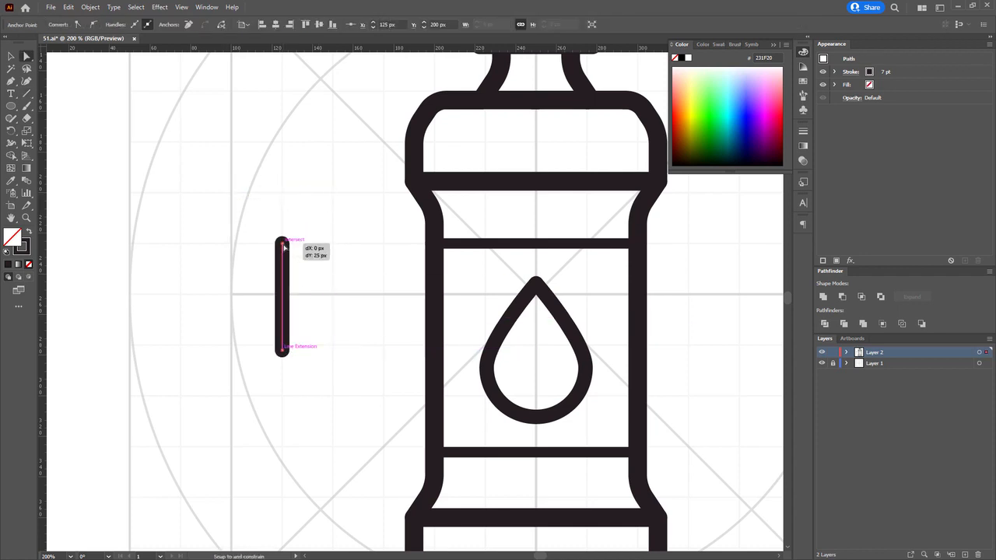
scroll(273, 302, up, 3)
mouse_move(296, 366)
mouse_down()
mouse_move(295, 338)
mouse_move(297, 352)
mouse_up()
drag(298, 150, 298, 148)
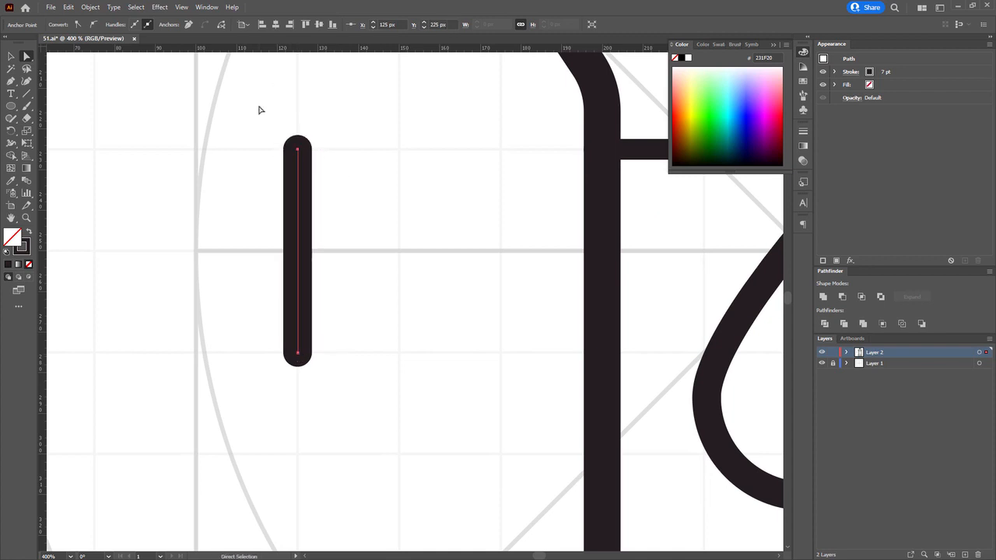
Set the vertical line's stroke weight to 5 pt
drag(259, 108, 362, 390)
double_click(143, 24)
text(5)
key(Return)
Add two copies of the vertical line rotated 45° in opposite directions about its center, forming a six-armed star
key(v)
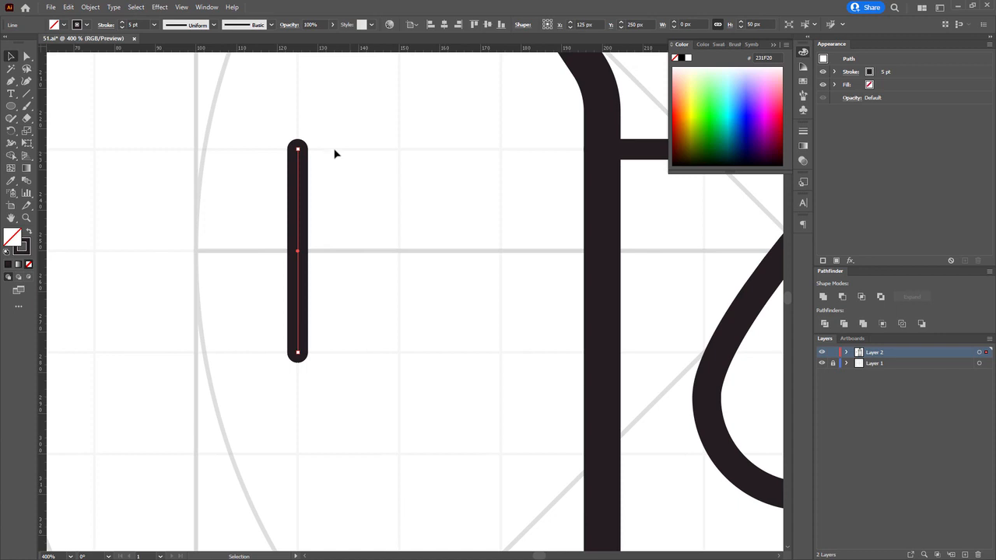
drag(305, 145, 392, 166)
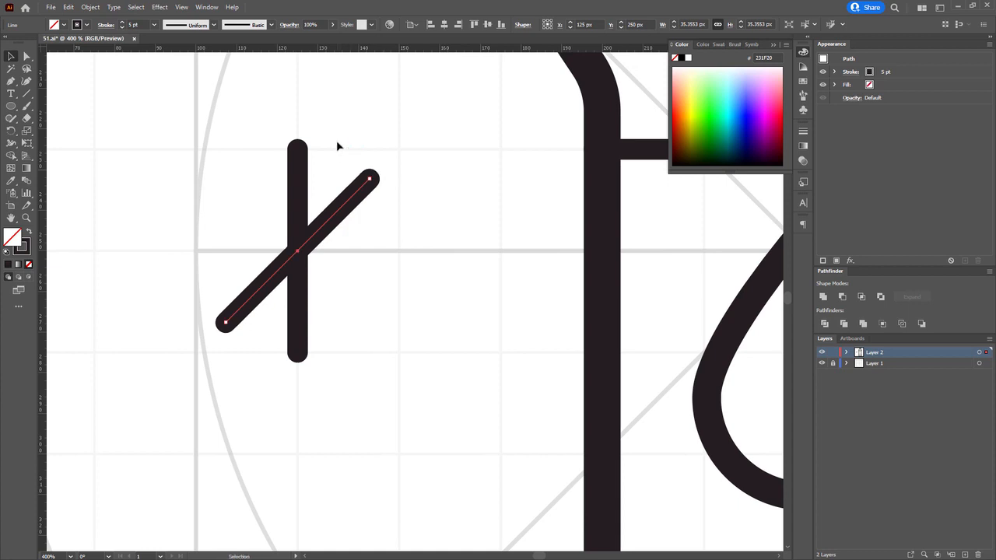
drag(336, 111, 271, 175)
click(271, 175)
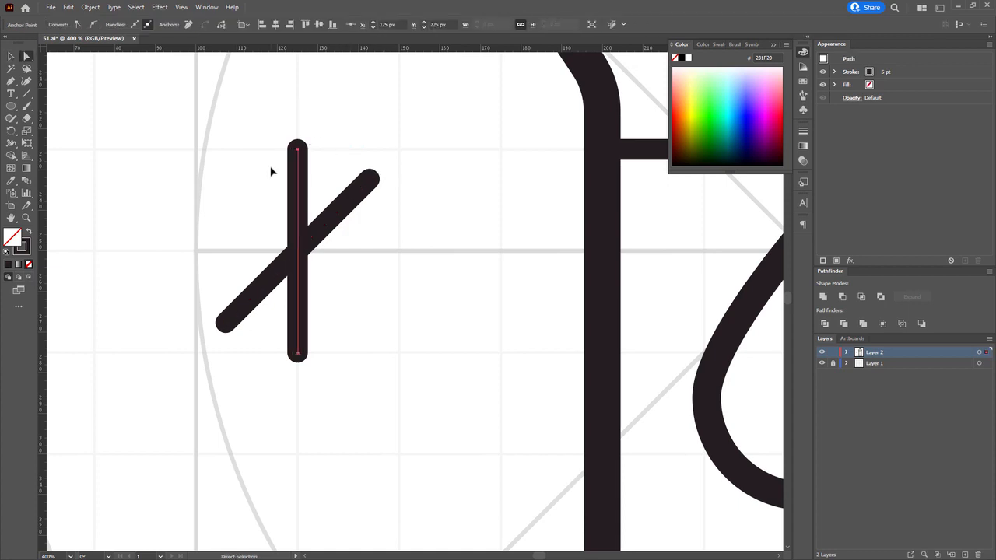
mouse_move(273, 114)
mouse_down()
mouse_move(305, 149)
mouse_move(202, 147)
mouse_up()
key(a)
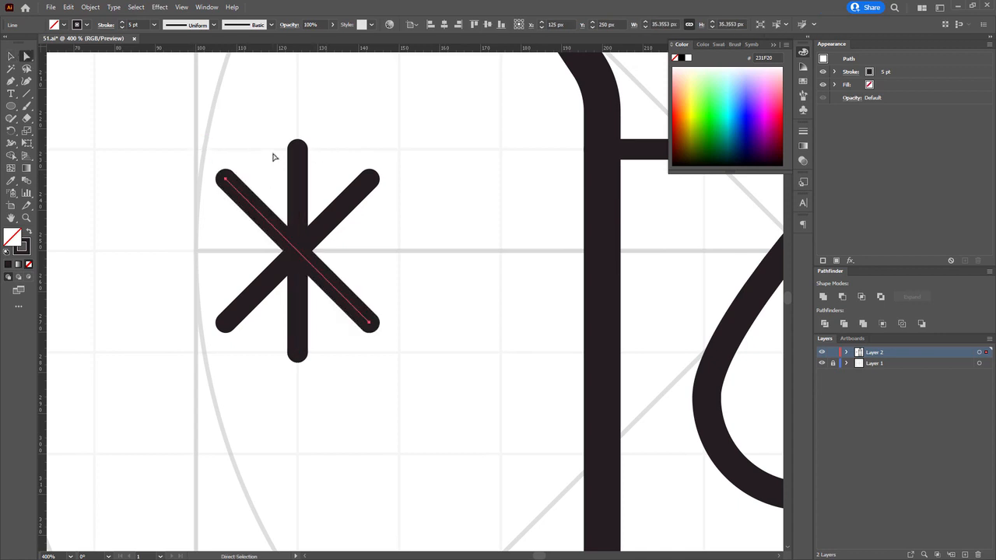
click(274, 158)
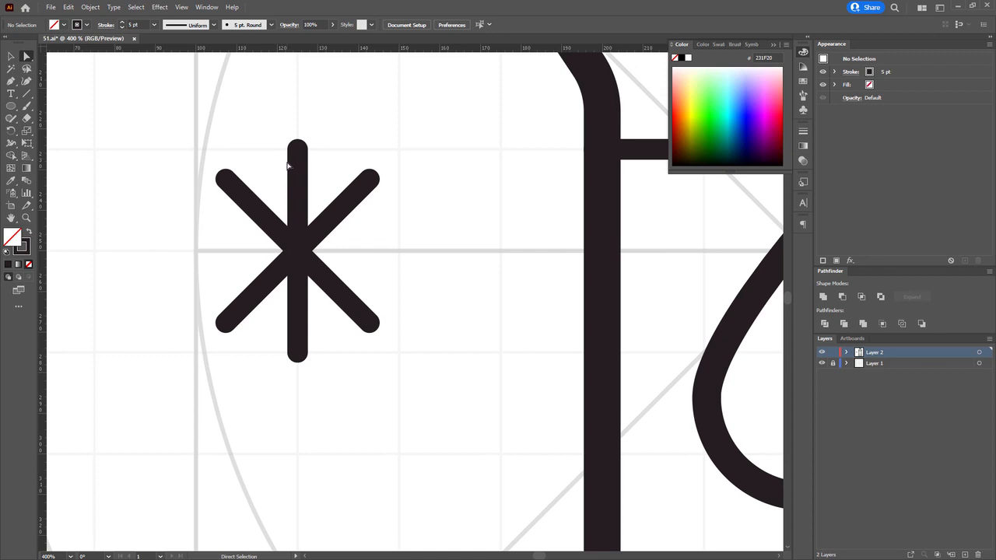
Draw a square about 10 px wide centered on the vertical line near its top end
scroll(287, 165, up, 2)
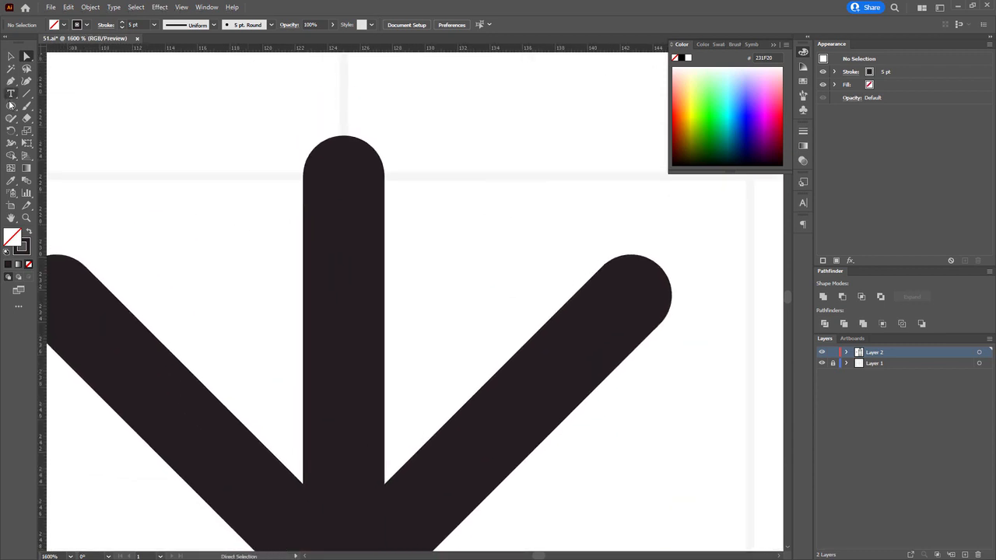
drag(12, 107, 63, 104)
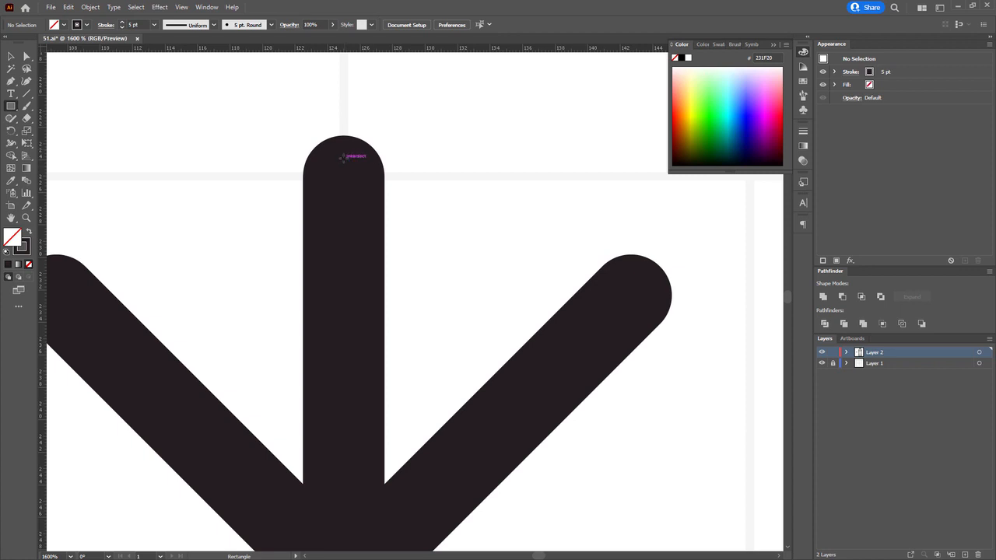
drag(343, 158, 260, 76)
drag(350, 185, 343, 272)
Rotate the square 45° into a diamond and delete its top corner to leave a V-shaped branch
key(v)
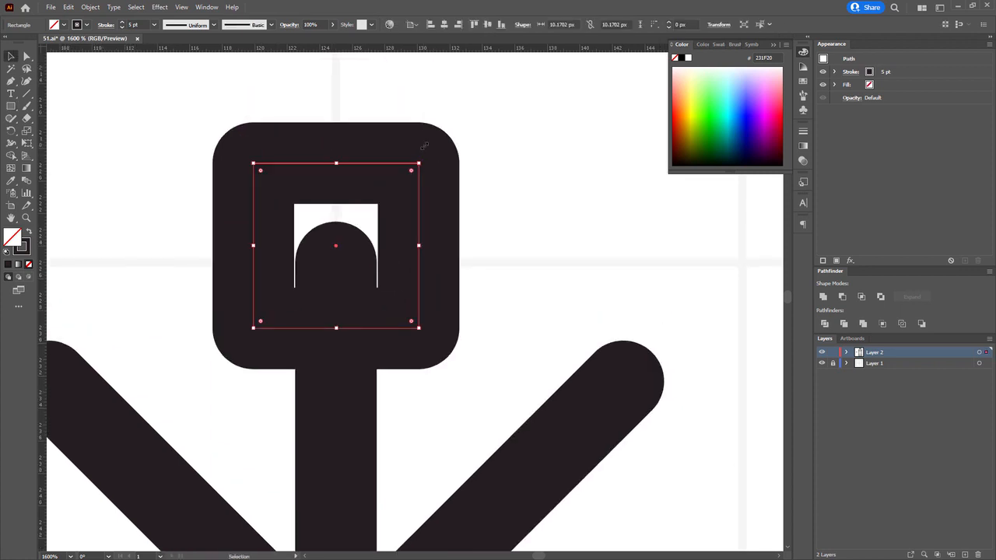
drag(426, 161, 300, 125)
key(a)
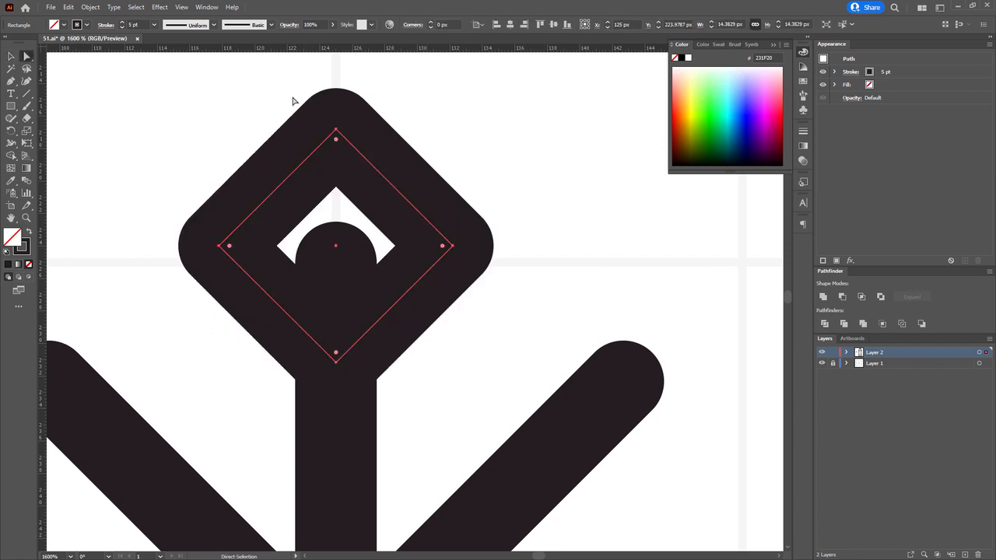
click(391, 180)
key(Delete)
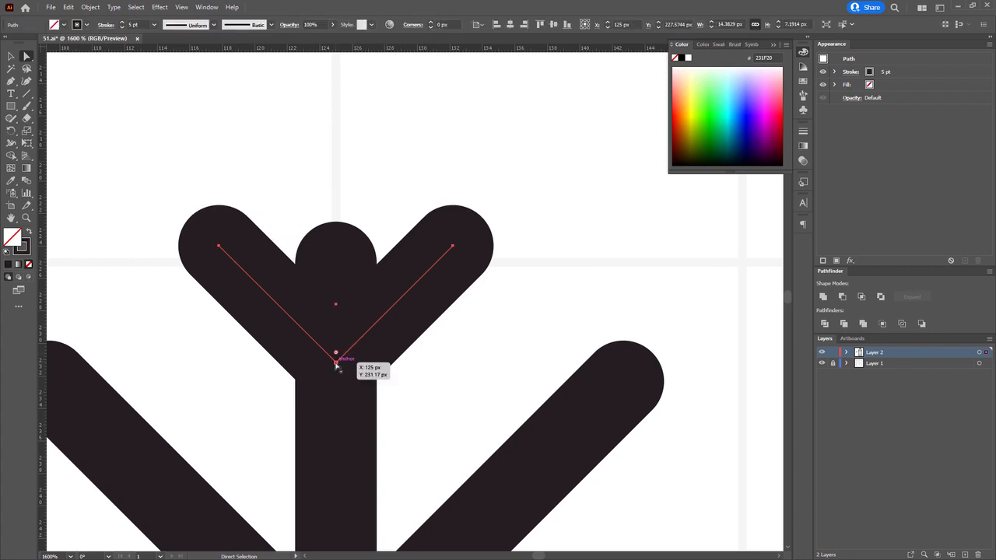
Move the V along the vertical line and align its tips level with the line's top end
drag(336, 363, 302, 209)
scroll(356, 407, down, 4)
scroll(351, 412, up, 2)
ctrl+click(268, 91)
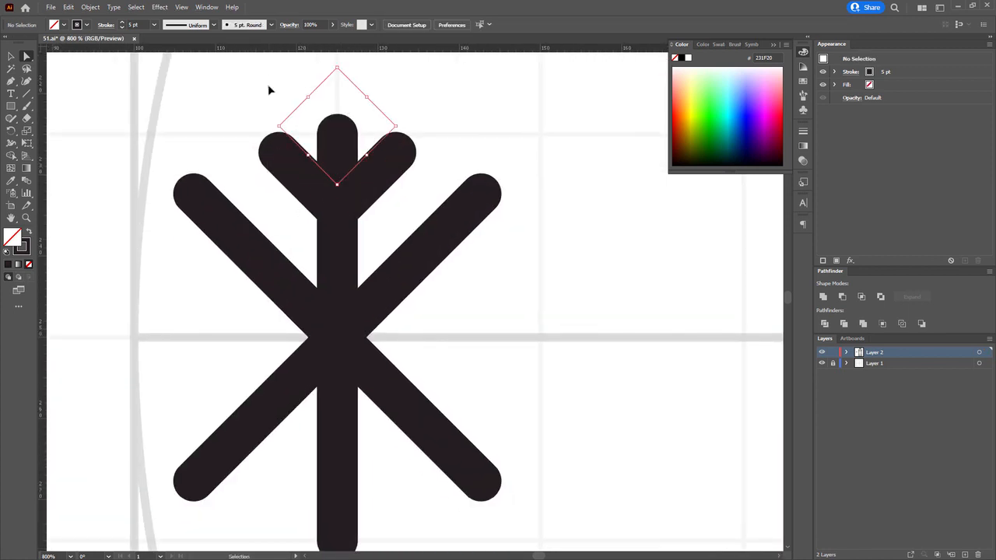
click(315, 220)
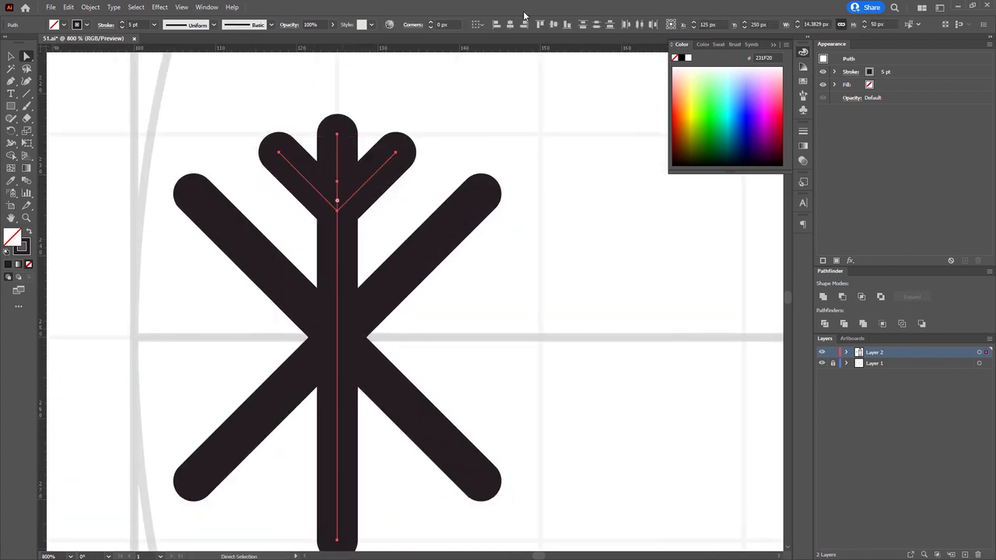
key(Up)
key(Up)
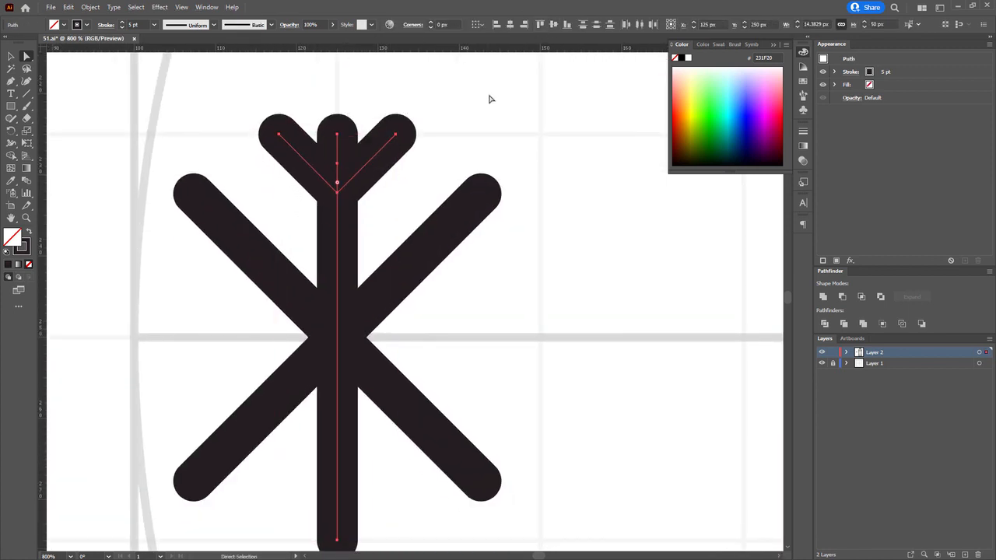
Move the V-shaped branch down 3 px along the vertical line
click(489, 99)
click(395, 150)
key(Down)
key(Down)
key(Down)
Add a mirrored copy of the V at the vertical line's lower end, with its tips level with the line's end
drag(394, 166, 215, 384)
scroll(388, 144, down, 1)
scroll(305, 376, up, 3)
key(a)
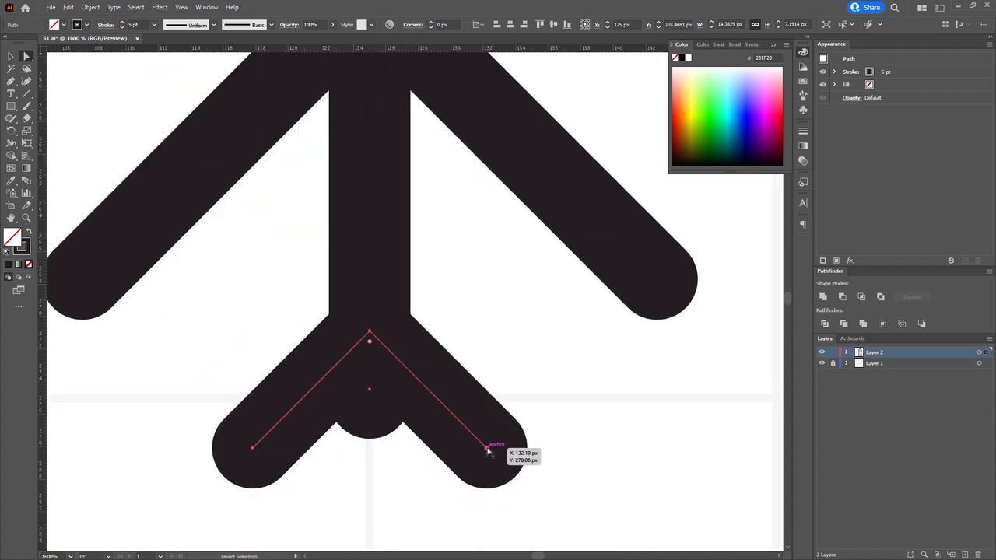
drag(490, 449, 487, 399)
key(shift+Up)
key(Down)
key(Down)
key(Down)
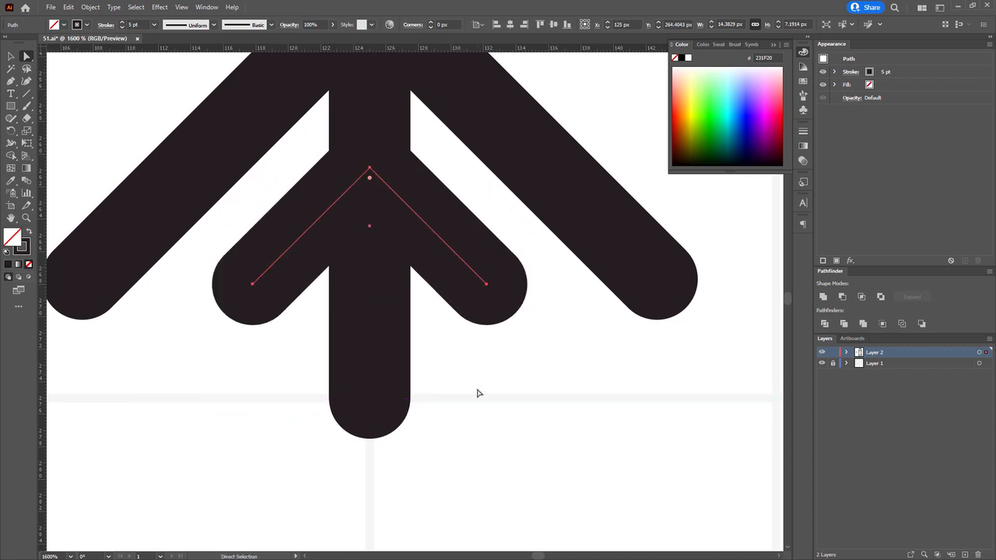
key(ctrl+z)
key(ctrl+z)
key(ctrl+z)
key(ctrl+z)
Move the lower inverted V up 3 px to match the spacing of the upper one
key(Up)
key(Up)
key(Up)
scroll(520, 395, down, 4)
drag(507, 358, 465, 374)
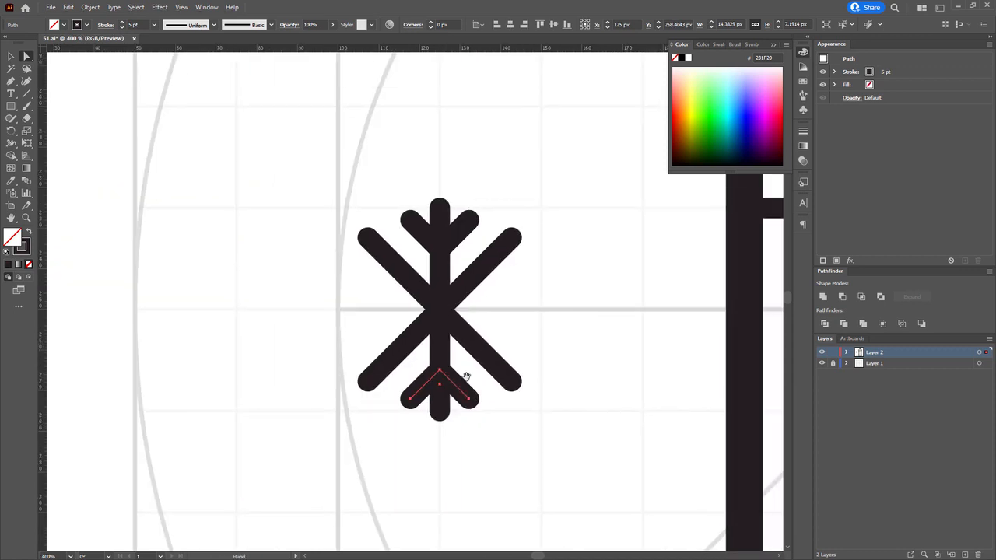
Group the vertical line with its upper and lower V-shaped branches
scroll(468, 373, up, 2)
drag(346, 59, 438, 163)
key(ctrl+g)
drag(573, 195, 544, 233)
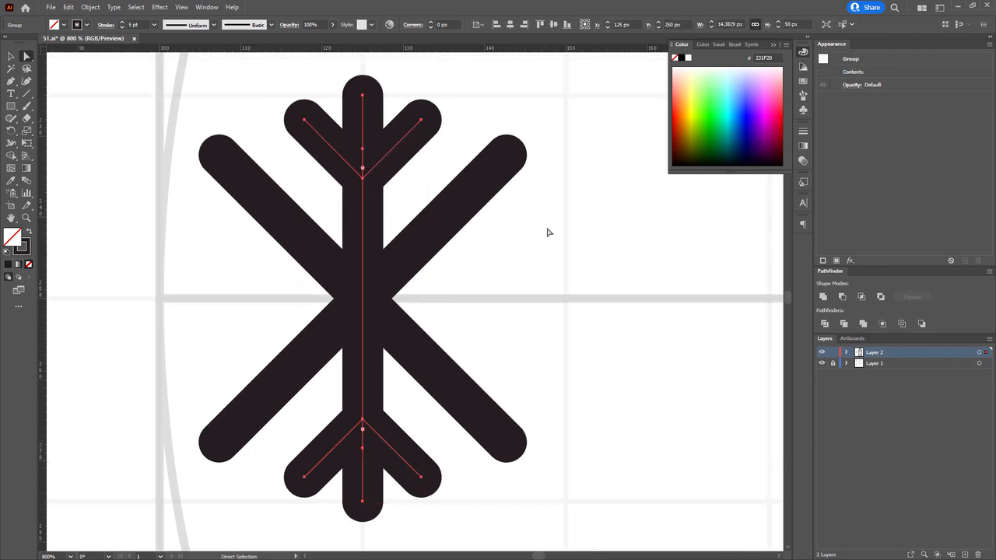
Delete the two diagonal lines crossing the branched vertical line
key(v)
key(a)
key(v)
drag(485, 119, 506, 443)
key(a)
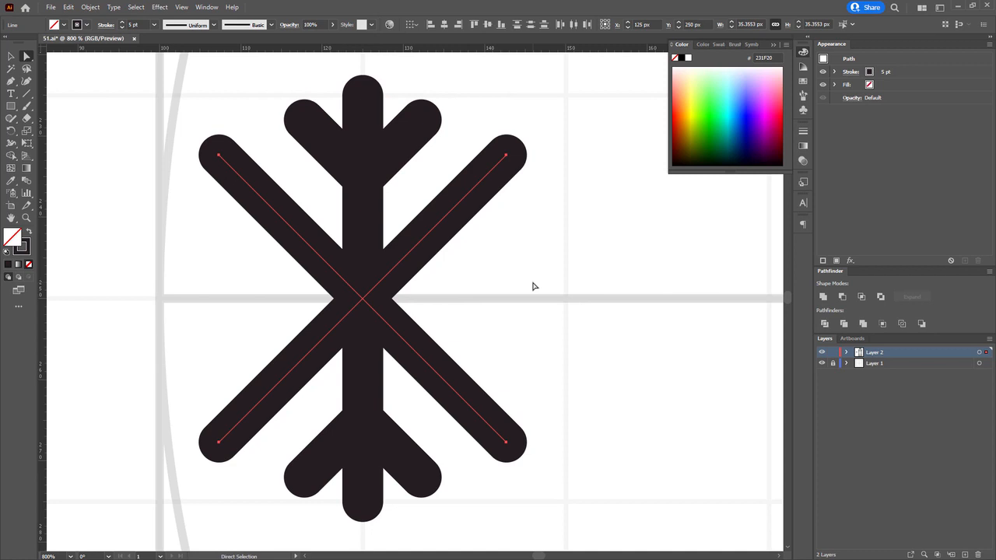
key(Delete)
Set the branched vertical line group's stroke weight to 3 pt
drag(239, 90, 460, 510)
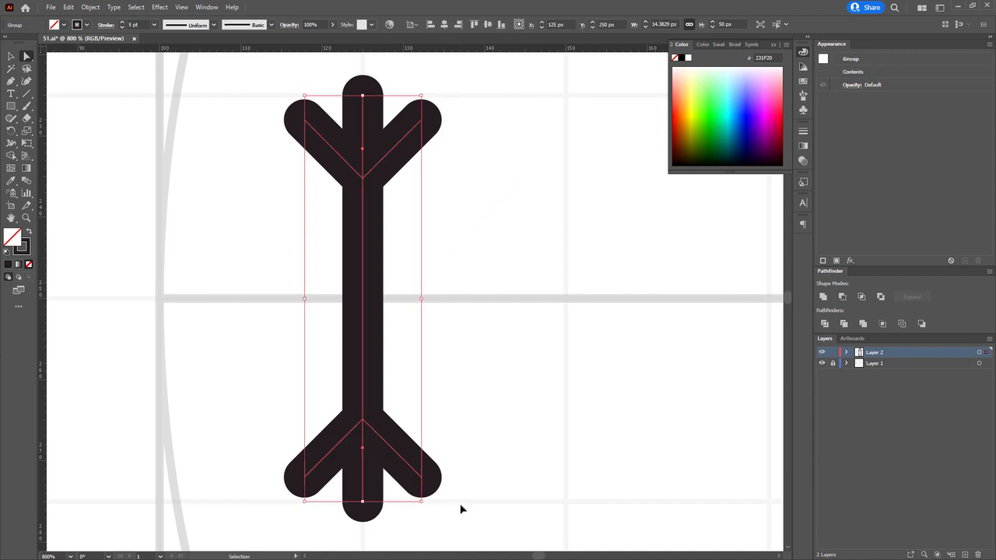
key(a)
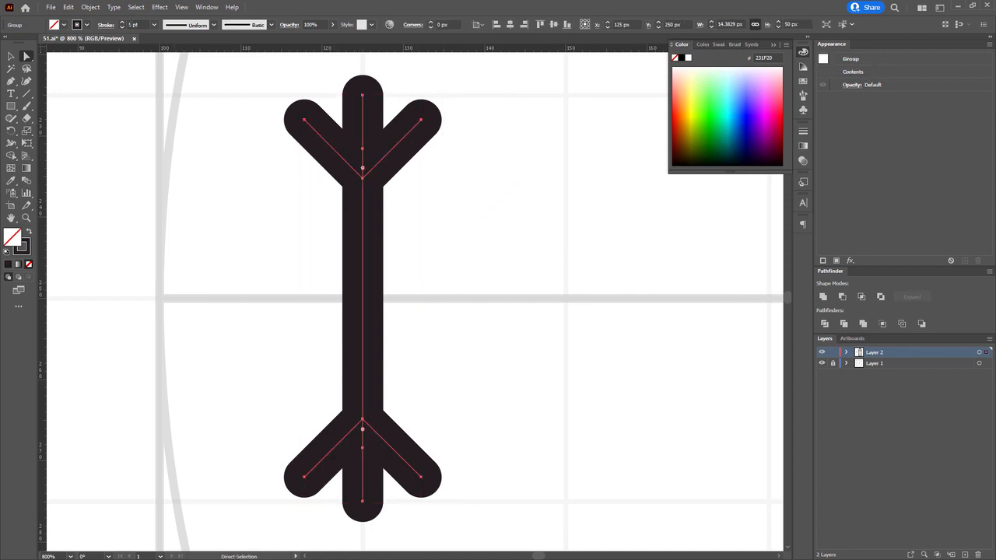
key(v)
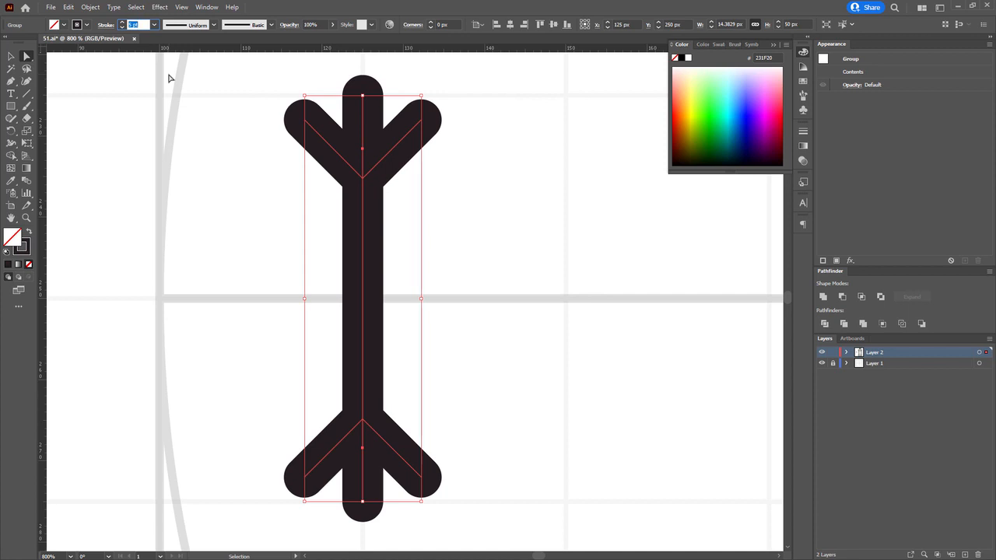
text(3)
key(Return)
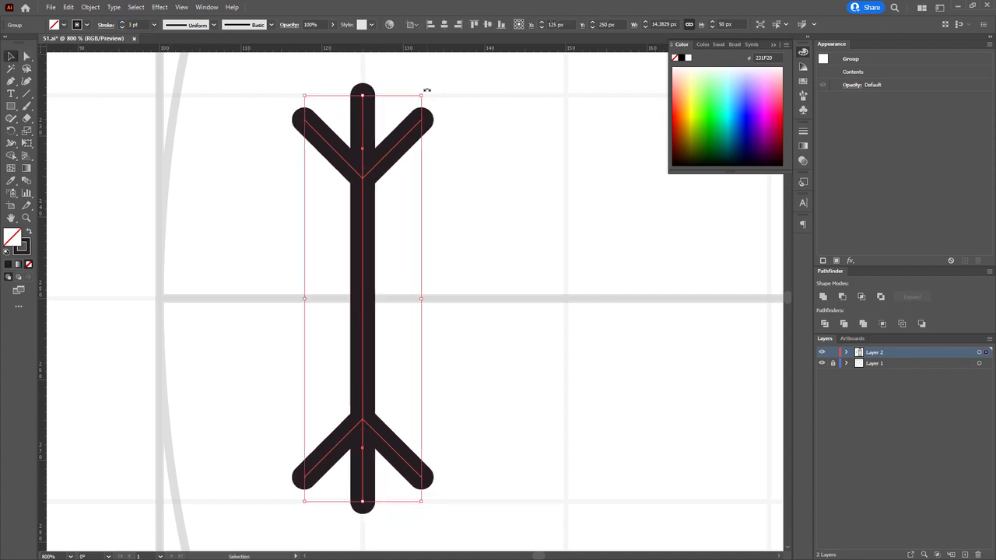
Paste a copy of the branched line in place and rotate it clockwise about 55° around its center
drag(453, 104, 544, 242)
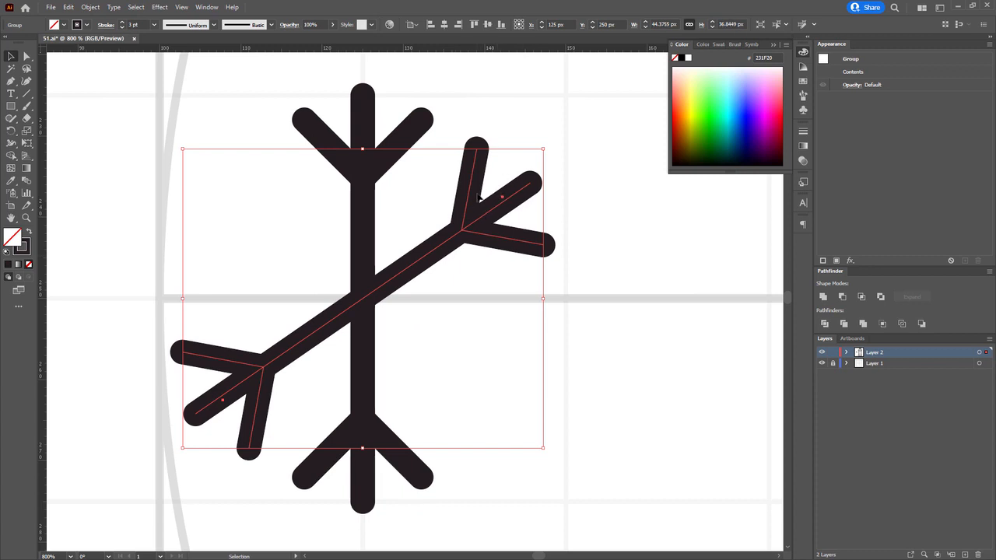
key(a)
key(v)
Add a reflected copy of the tilted branched line to complete the six-armed snowflake
right_click(469, 199)
mouse_move(521, 320)
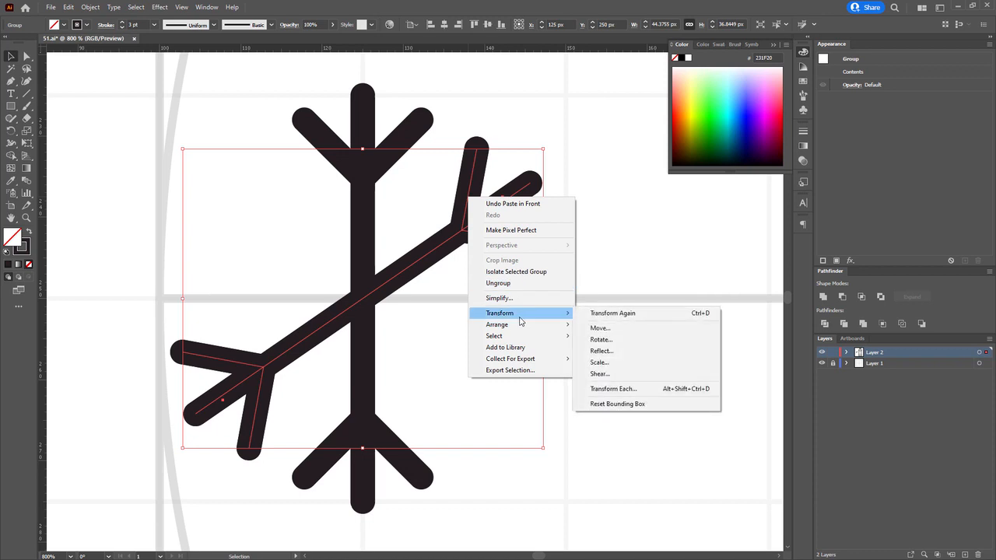
click(601, 351)
click(505, 347)
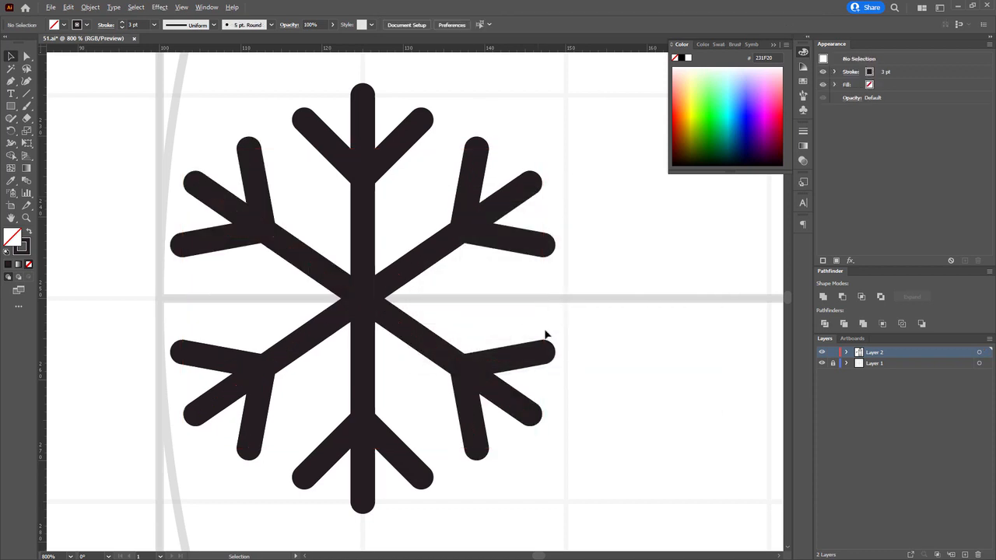
Set the stroke weight of the whole snowflake to 4 pt and group its arms
scroll(544, 333, down, 2)
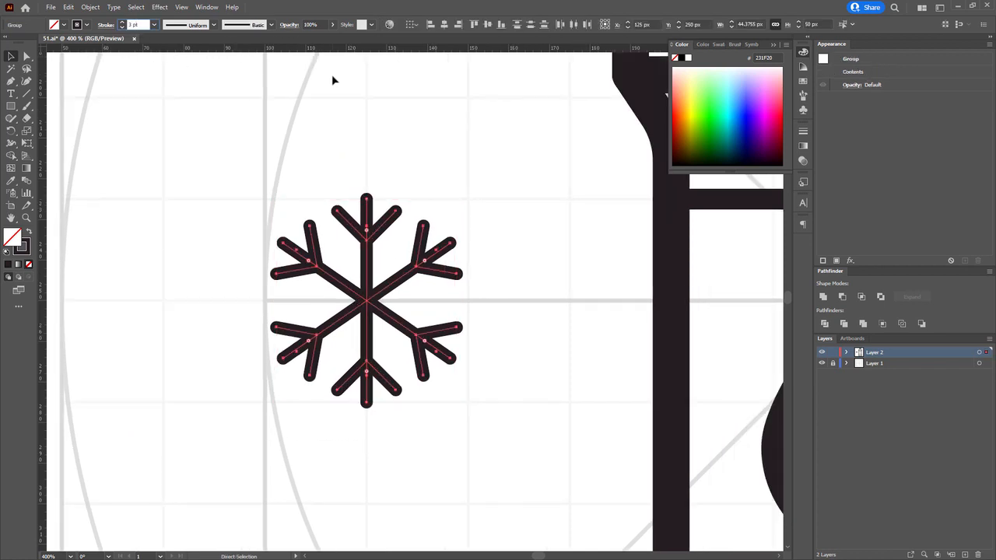
text(4)
key(Return)
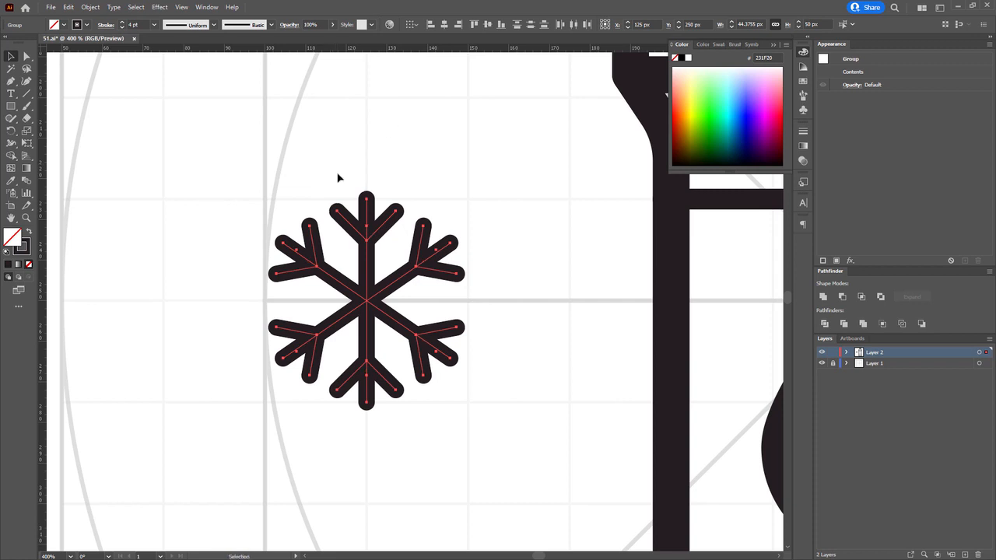
key(v)
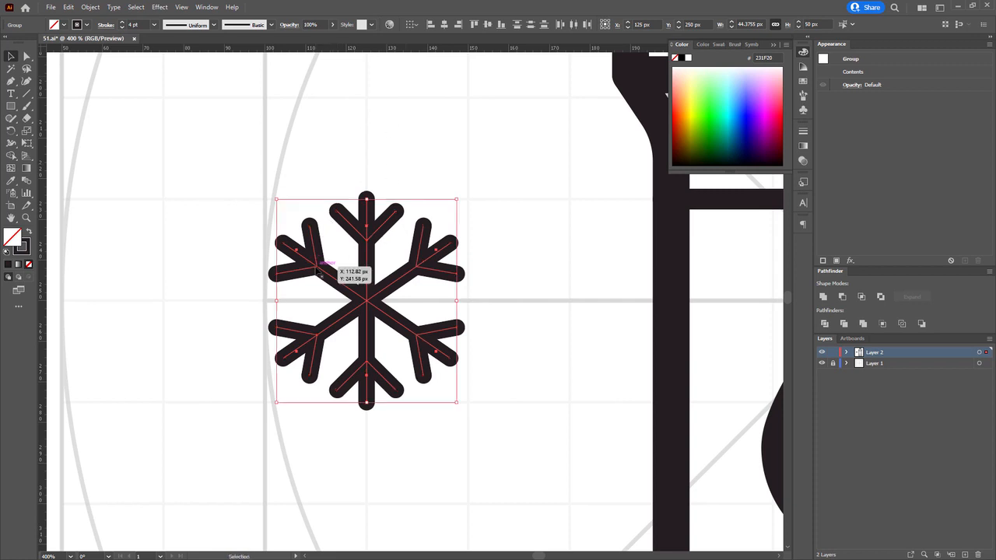
key(space)
drag(421, 273, 281, 230)
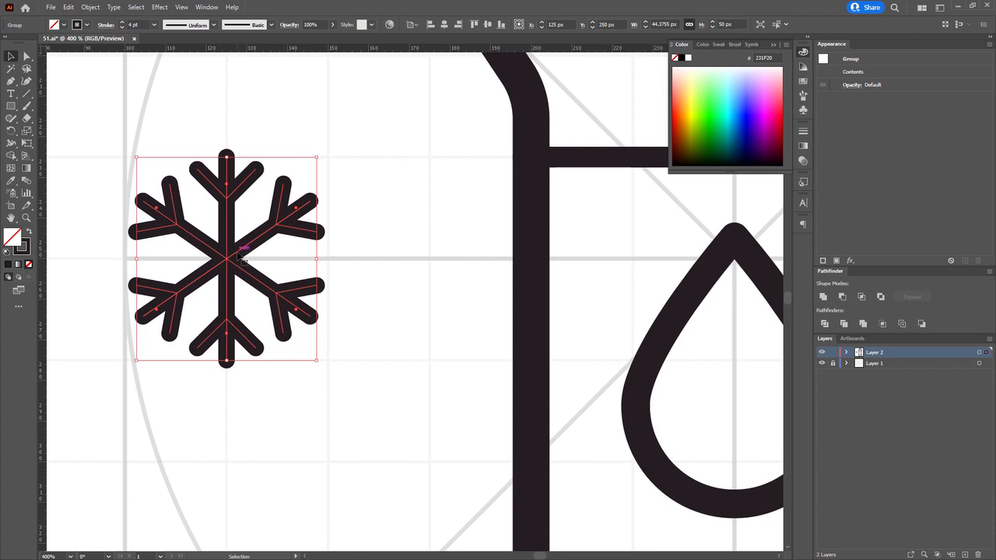
Move the snowflake closer to the bottle, to about X 146 px, Y 251 px, and rotate it slightly
drag(243, 259, 219, 278)
scroll(325, 259, down, 1)
scroll(323, 257, down, 1)
key(space)
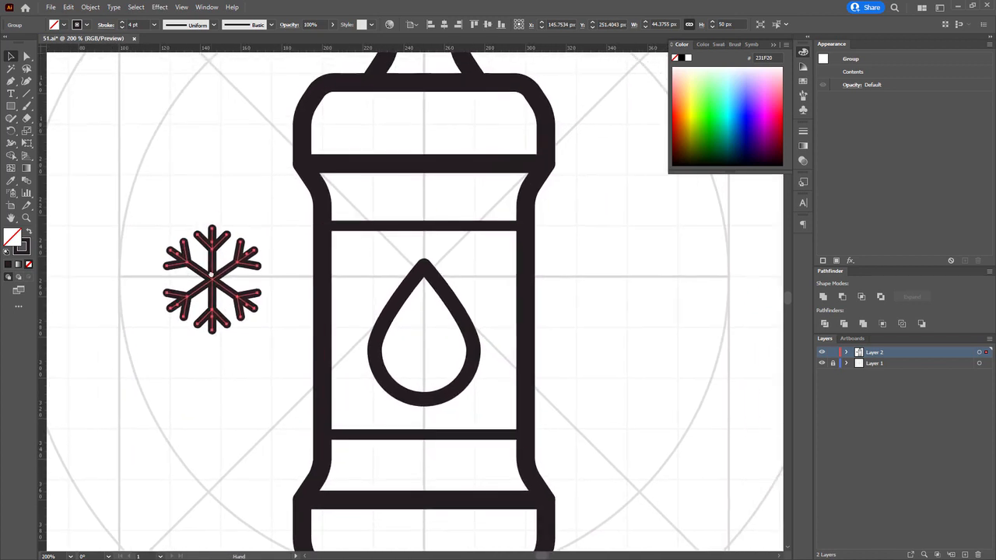
mouse_move(262, 222)
mouse_down()
mouse_move(278, 222)
mouse_move(246, 216)
mouse_up()
scroll(245, 216, down, 1)
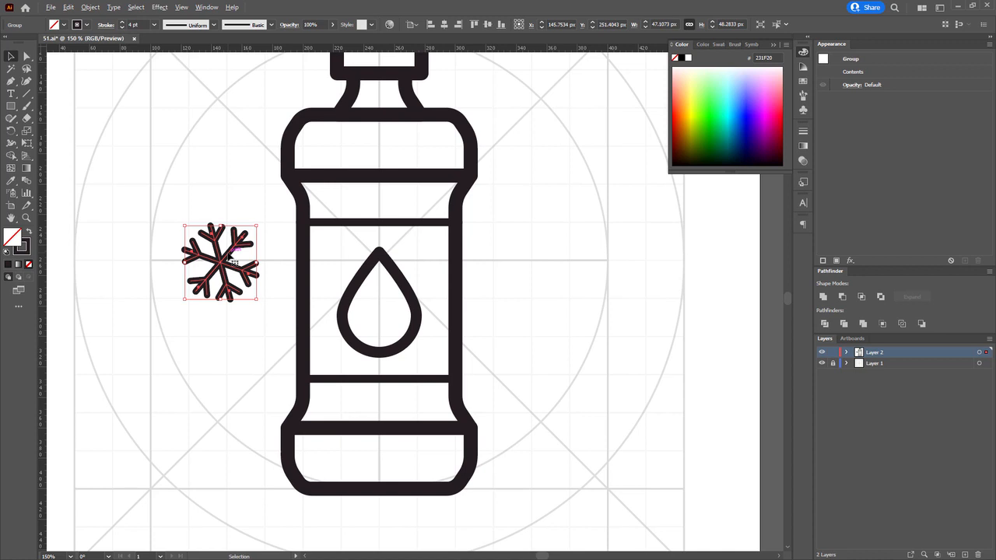
Place a copy of the snowflake at about X 366 px, Y 344 px and move the original up to about X 145 px, Y 168 px
drag(231, 260, 566, 397)
drag(521, 329, 504, 355)
drag(142, 227, 251, 343)
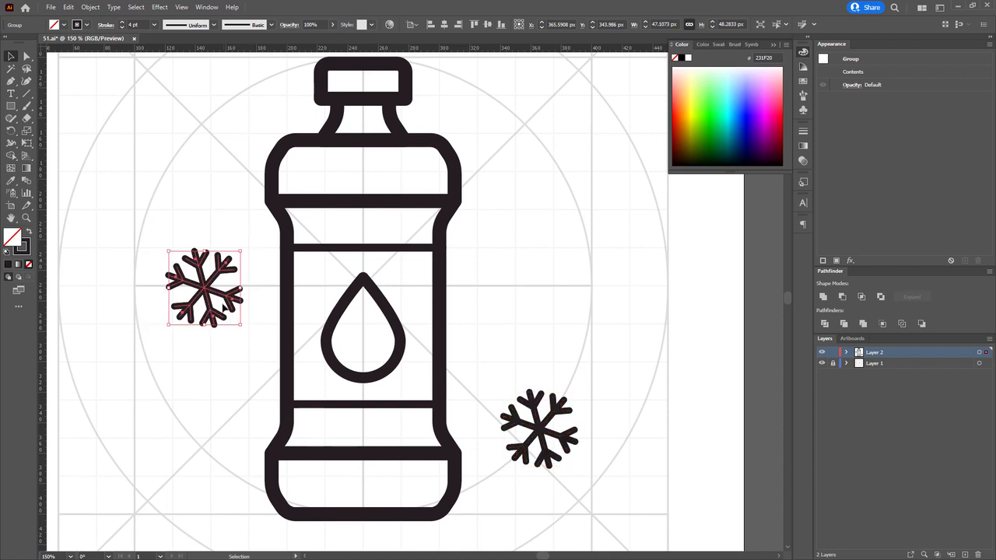
drag(207, 286, 204, 162)
Reflect the upper-left snowflake so its tilt is mirrored
right_click(205, 161)
mouse_move(270, 279)
click(366, 317)
key(Return)
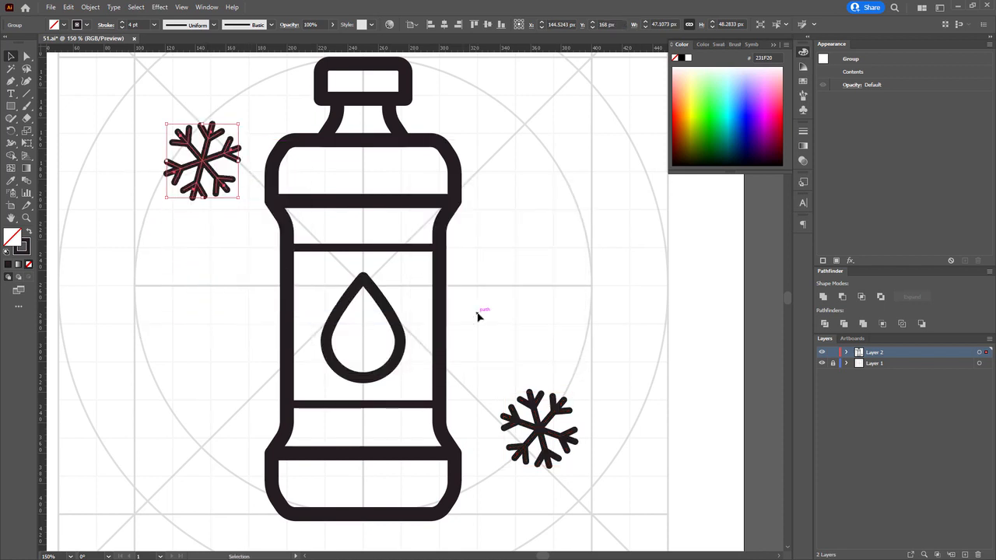
Place a copy of the right snowflake at the bottle's lower left, enlarged to about 64 × 66 px
scroll(477, 316, down, 2)
drag(523, 352, 179, 398)
scroll(344, 361, up, 2)
Shift the upper-left snowflake up toward the bottle and move the right snowflake to about X 360 px, Y 268 px
drag(100, 123, 211, 229)
drag(180, 196, 193, 169)
drag(464, 386, 480, 302)
scroll(156, 295, down, 2)
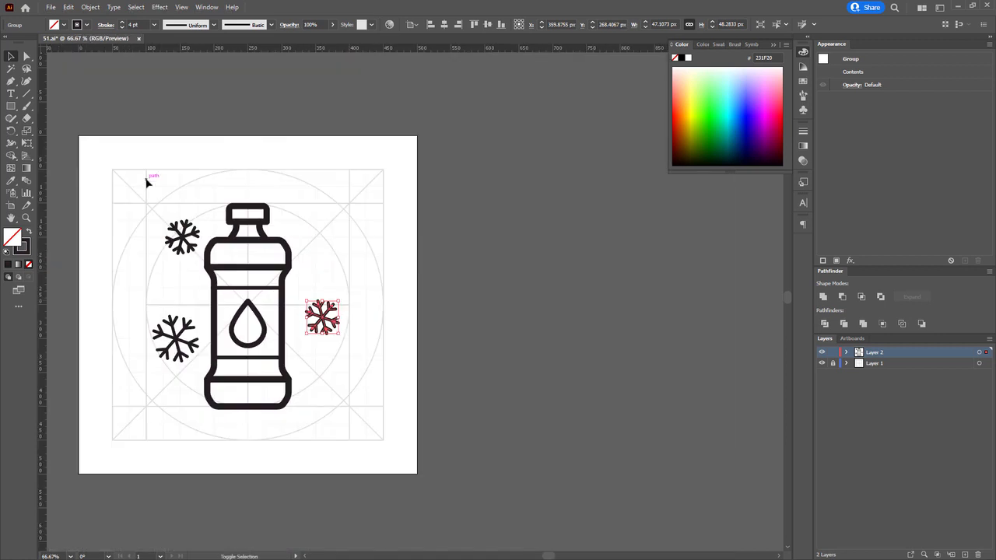
Set the stroke weight of all three snowflakes to 5 pt
drag(146, 182, 196, 269)
drag(137, 297, 199, 366)
click(137, 25)
text(5)
key(Return)
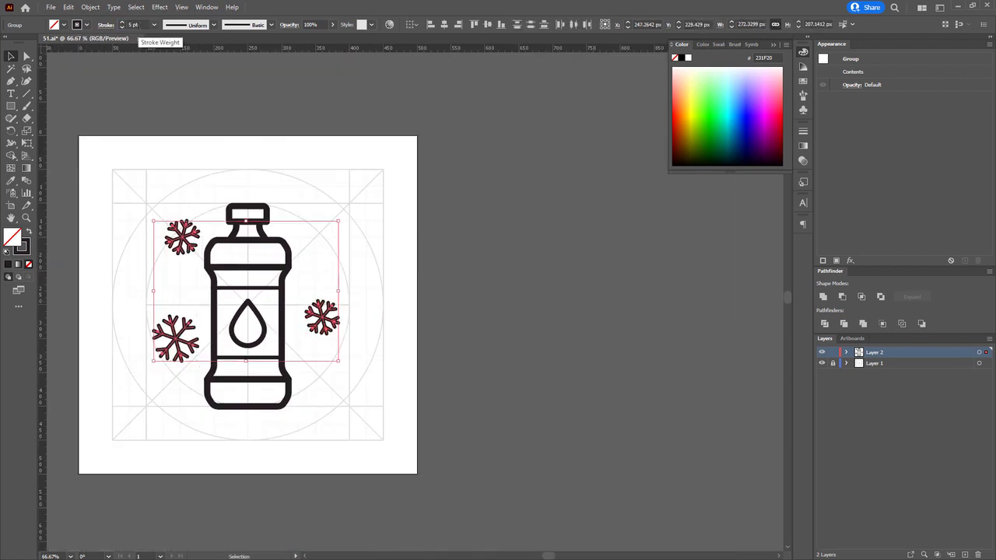
Try a stroke weight of 7 pt on the large lower-left snowflake
click(470, 291)
scroll(198, 312, up, 1)
drag(198, 289, 241, 354)
click(136, 26)
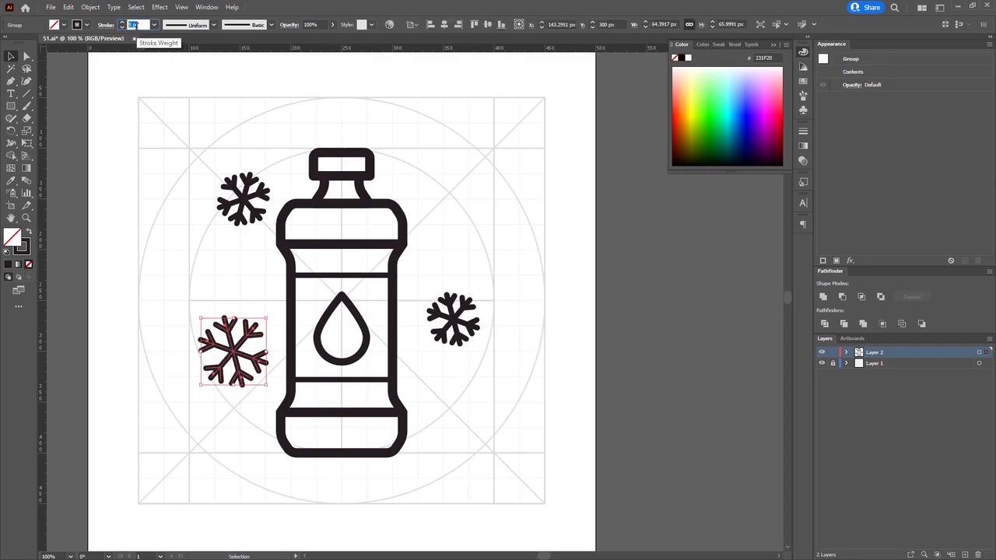
text(7)
key(Return)
Set the large lower-left snowflake's stroke weight to 6 pt
click(219, 274)
right_click(140, 24)
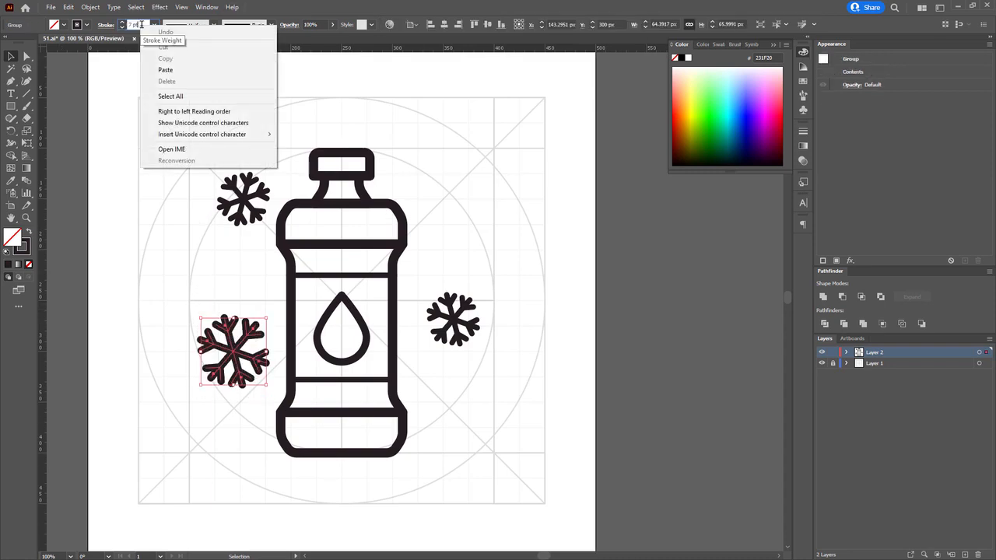
click(141, 25)
text(6)
key(Return)
click(446, 255)
Rotate the large lower-left snowflake slightly counterclockwise and clear the selection
click(247, 332)
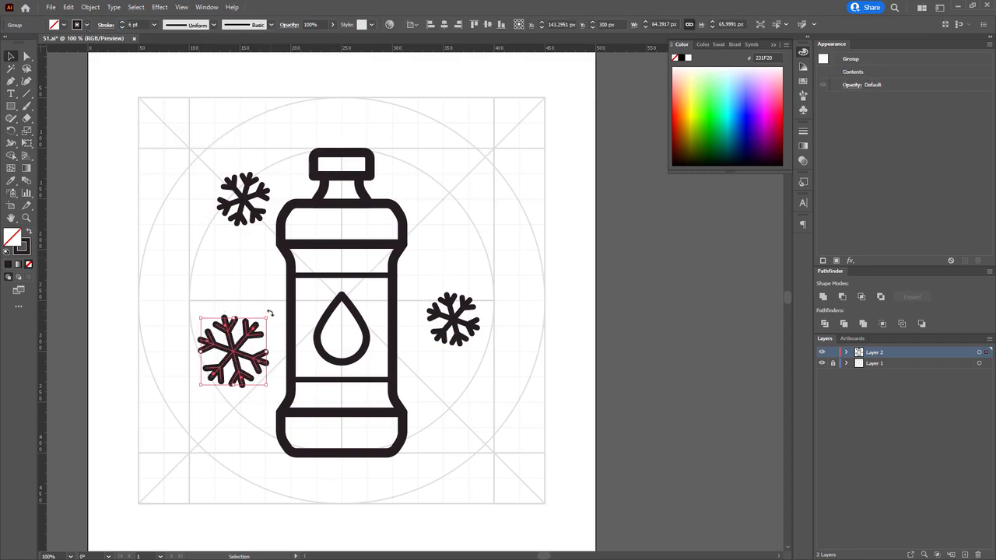
drag(271, 314, 260, 299)
click(251, 277)
Select the bottle and all three snowflakes and group them
drag(247, 283, 297, 289)
scroll(271, 287, down, 2)
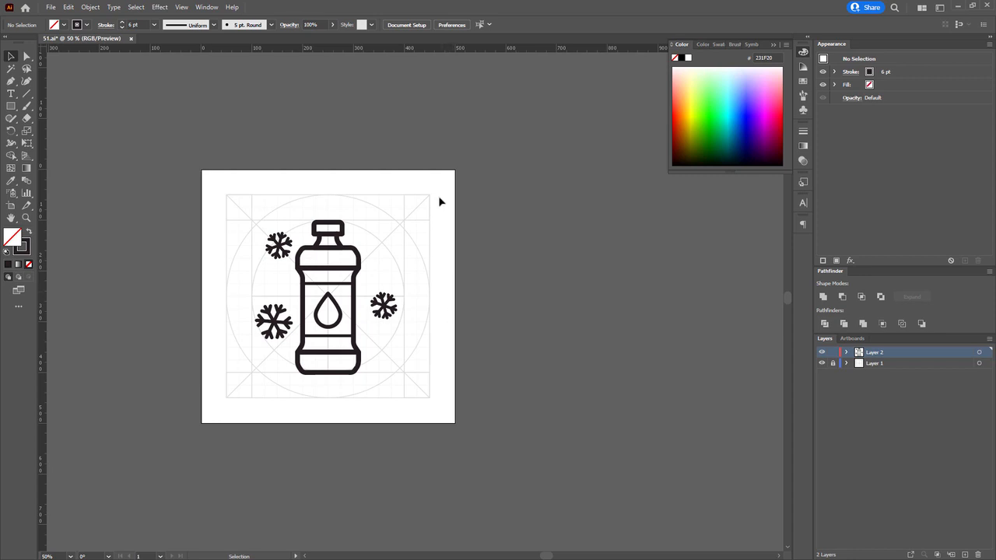
drag(451, 173, 224, 436)
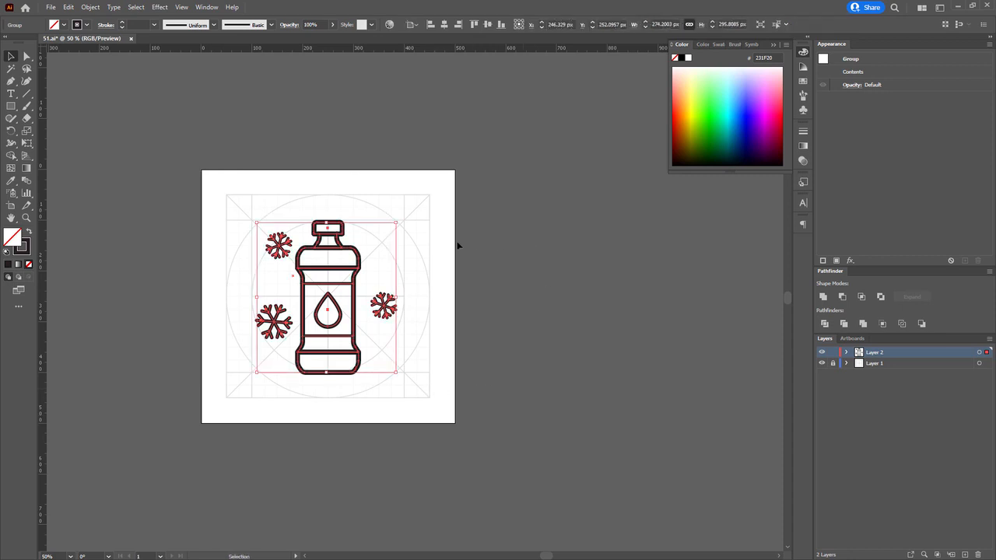
Place a copy of the grouped bottle and snowflakes outside the artboard on its left side and unlock the guide layer
drag(459, 245, 609, 260)
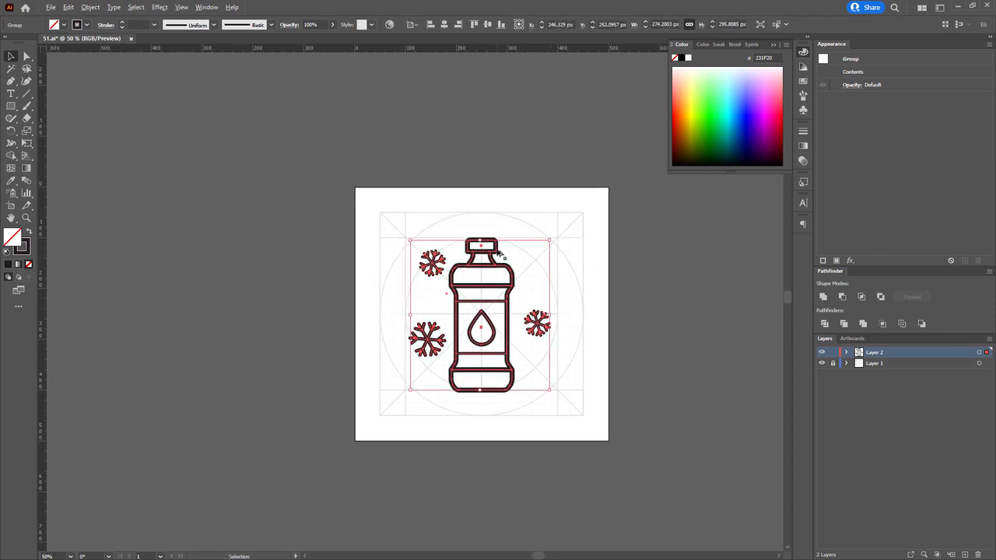
click(415, 291)
click(506, 318)
drag(506, 318, 213, 318)
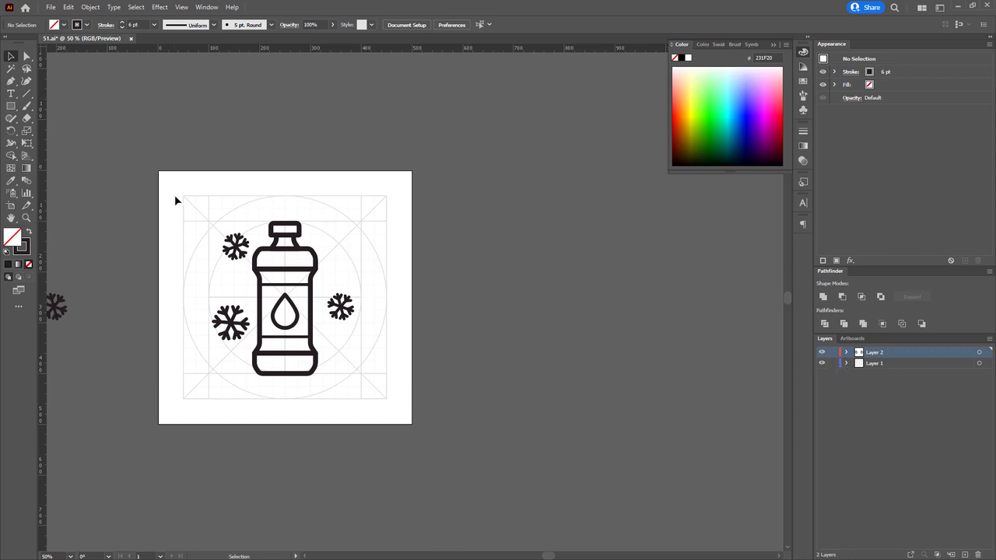
Duplicate the artboard with its artwork to the right of the original and lock the guide grid
key(shift+o)
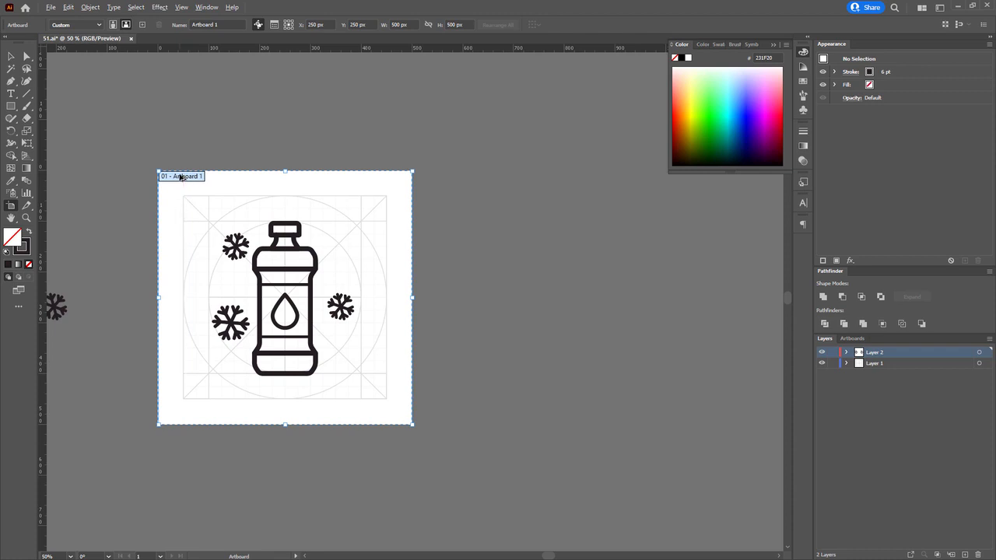
click(199, 178)
drag(198, 179, 541, 176)
key(Return)
drag(198, 179, 534, 195)
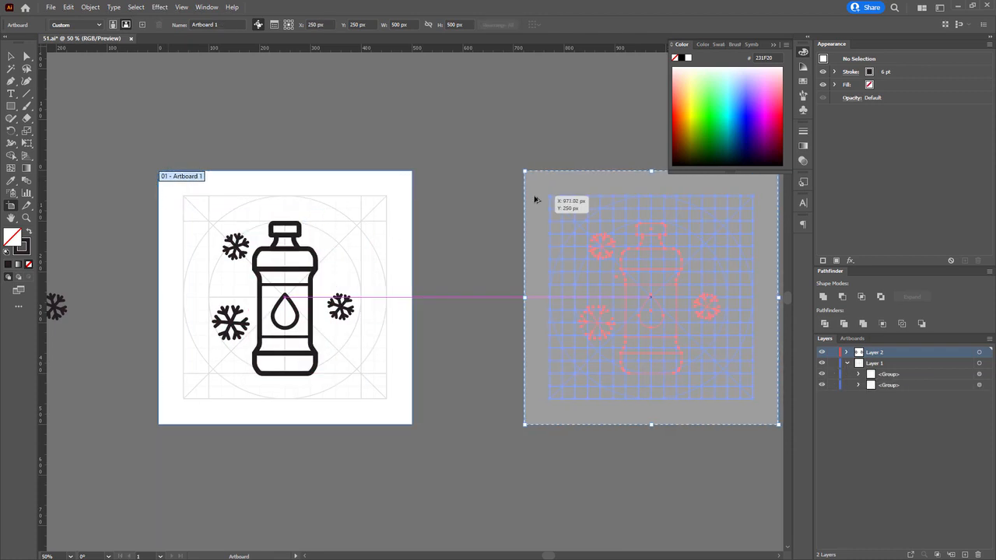
key(ctrl+2)
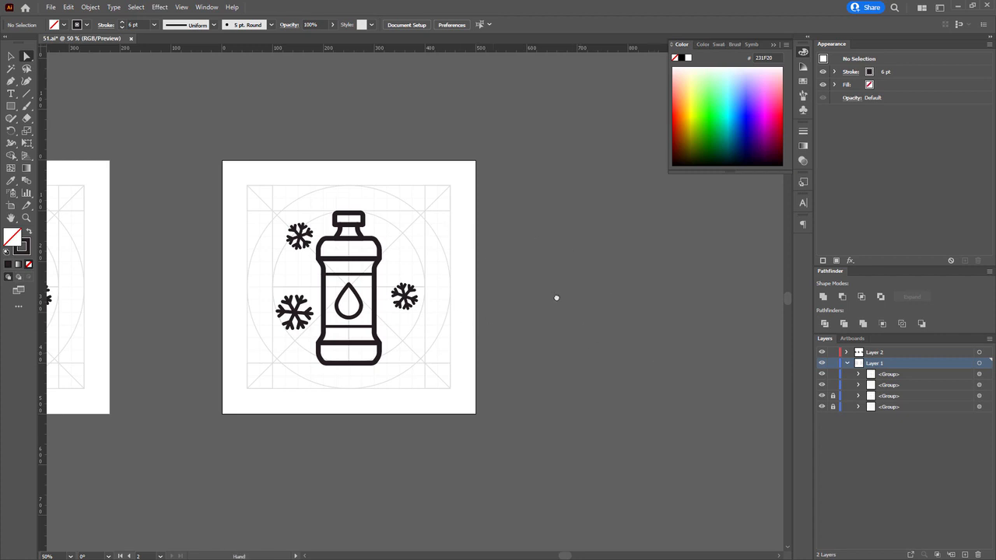
Place a copy of the bottle and snowflakes group directly above the second artboard
drag(555, 296, 609, 351)
key(v)
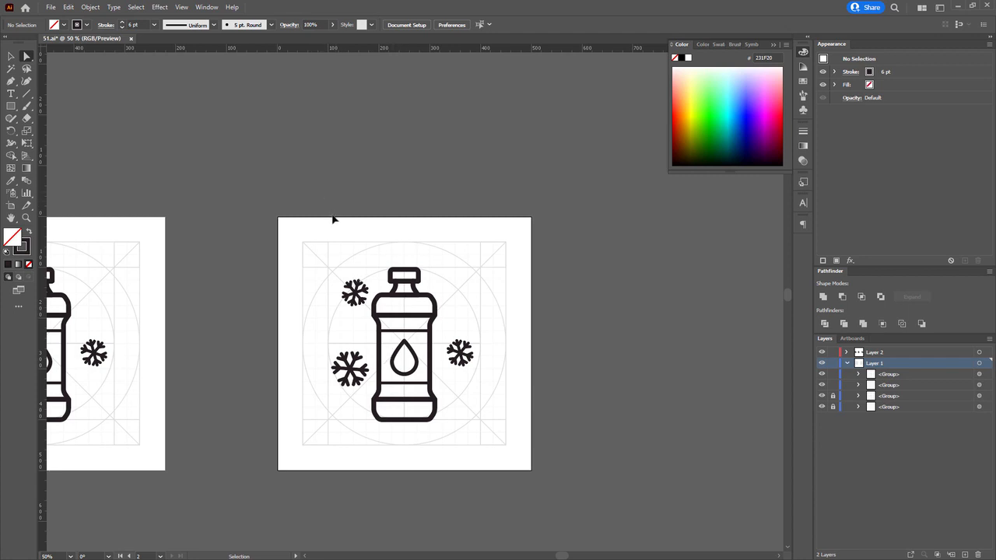
drag(319, 226, 505, 444)
drag(414, 424, 412, 172)
Cut the bottle and snowflakes from the second artboard and paste them in place onto a new layer
key(a)
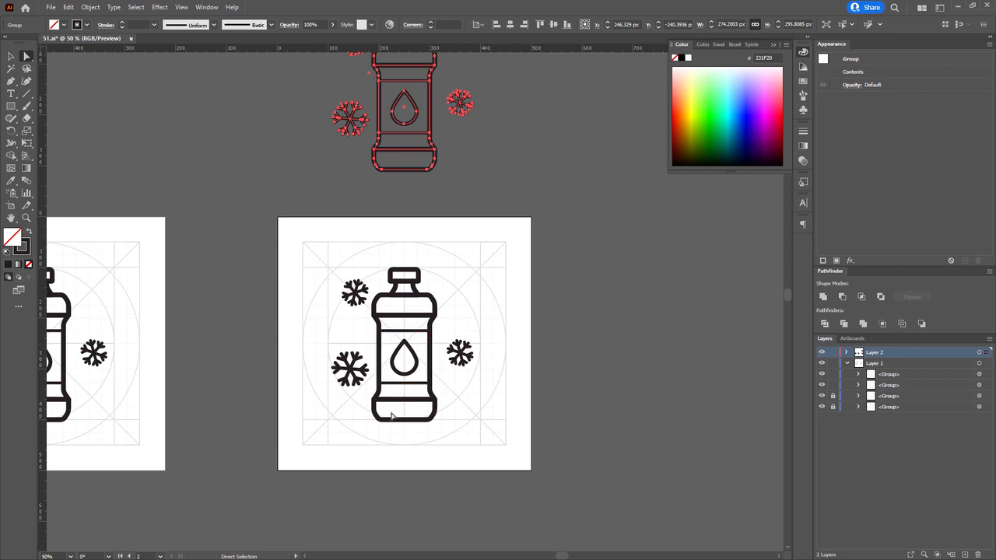
drag(297, 224, 505, 476)
key(Delete)
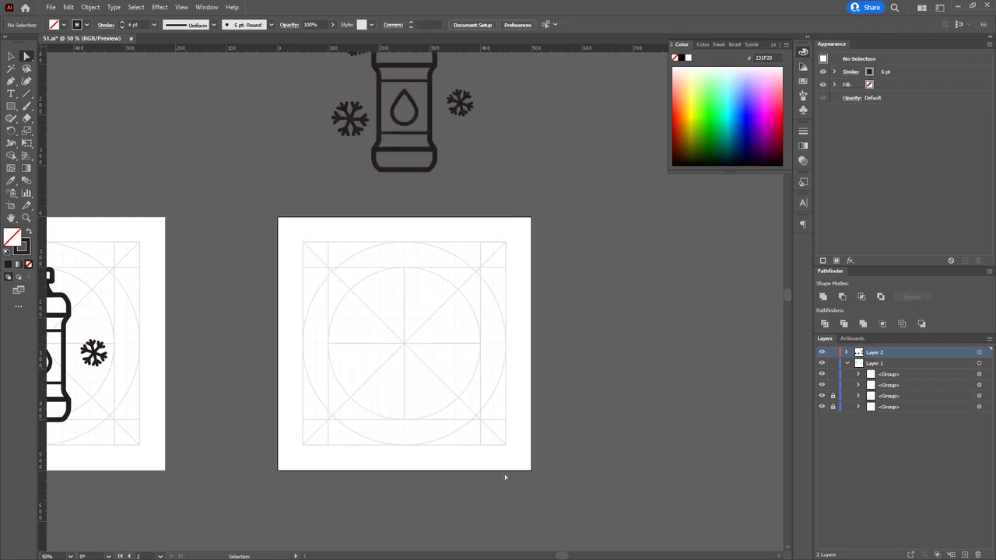
key(ctrl+l)
key(ctrl+f)
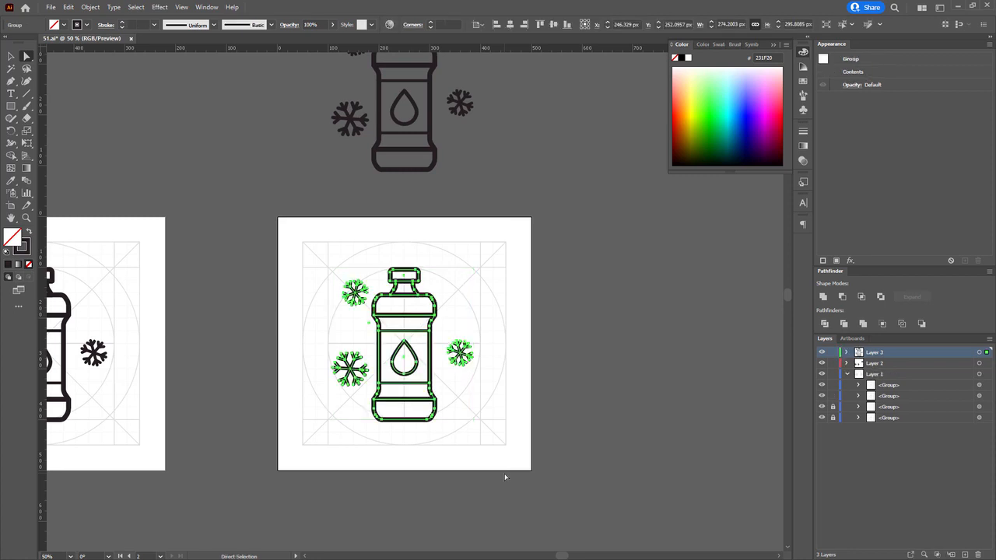
Expand the fill and stroke of the bottle and snowflakes on the new layer
key(ctrl+1)
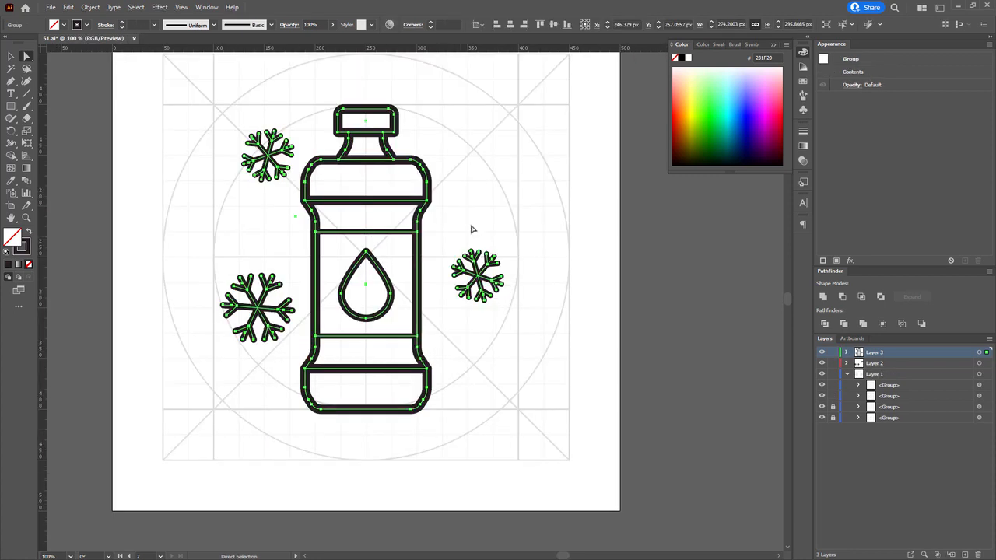
click(90, 7)
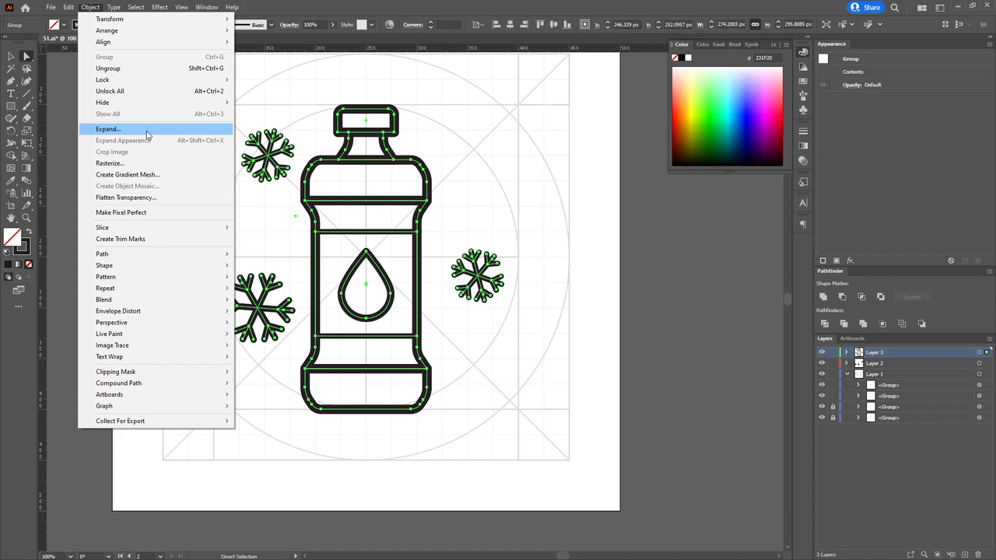
click(146, 131)
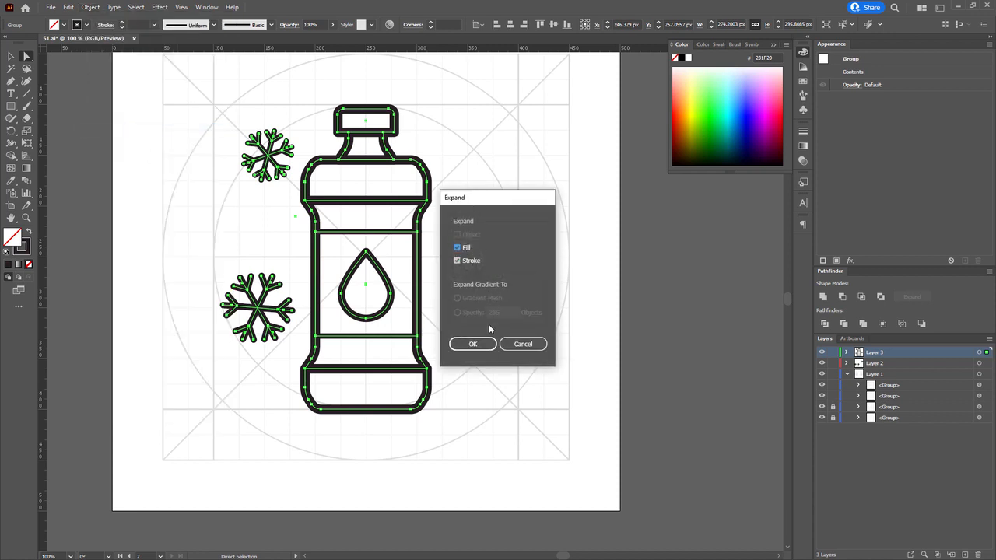
click(472, 343)
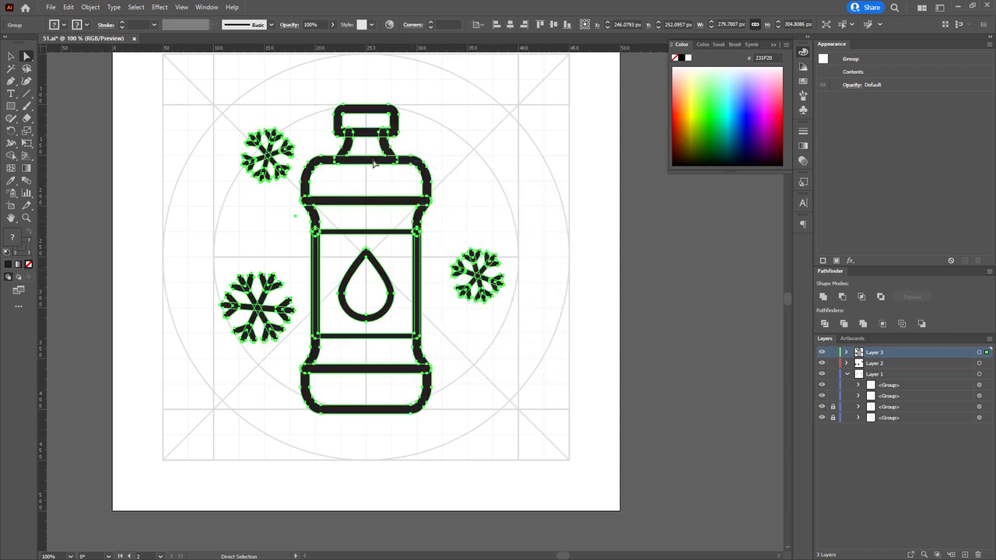
Try to unite the expanded bottle and snowflakes into one shape
click(823, 298)
click(653, 265)
drag(364, 242, 344, 297)
scroll(319, 180, up, 5)
scroll(303, 183, down, 5)
scroll(322, 225, down, 1)
drag(302, 258, 326, 185)
scroll(278, 261, up, 3)
key(ctrl+z)
Examine the expanded outlines around the bottle's cap, neck and shoulder up close
click(314, 241)
scroll(310, 229, down, 2)
drag(208, 74, 561, 472)
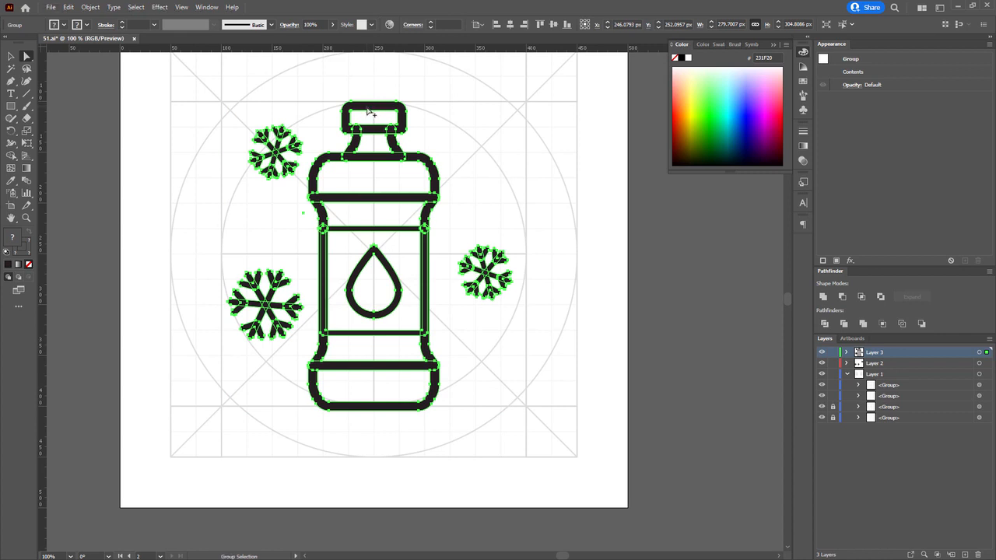
drag(368, 111, 354, 527)
click(371, 478)
scroll(378, 206, up, 4)
drag(304, 200, 297, 334)
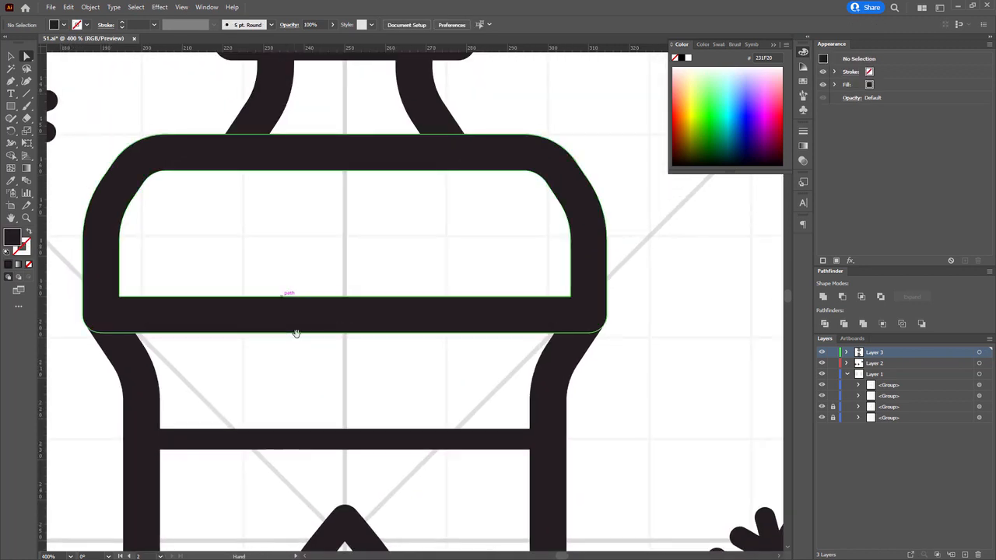
scroll(294, 319, up, 3)
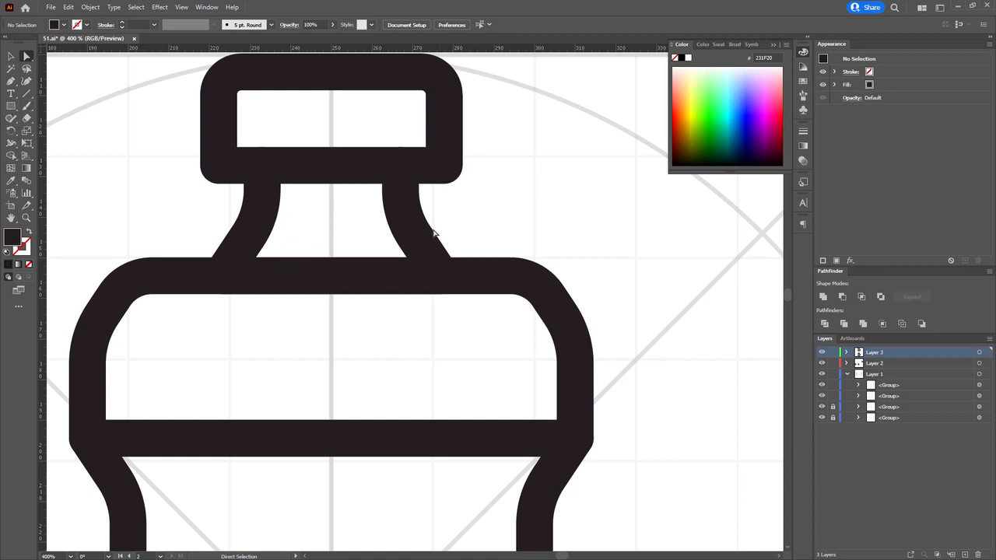
scroll(434, 233, left, 3)
Draw a horizontal bar about 158 by 9 px matching the outline thickness and place it above the bottle cap
key(m)
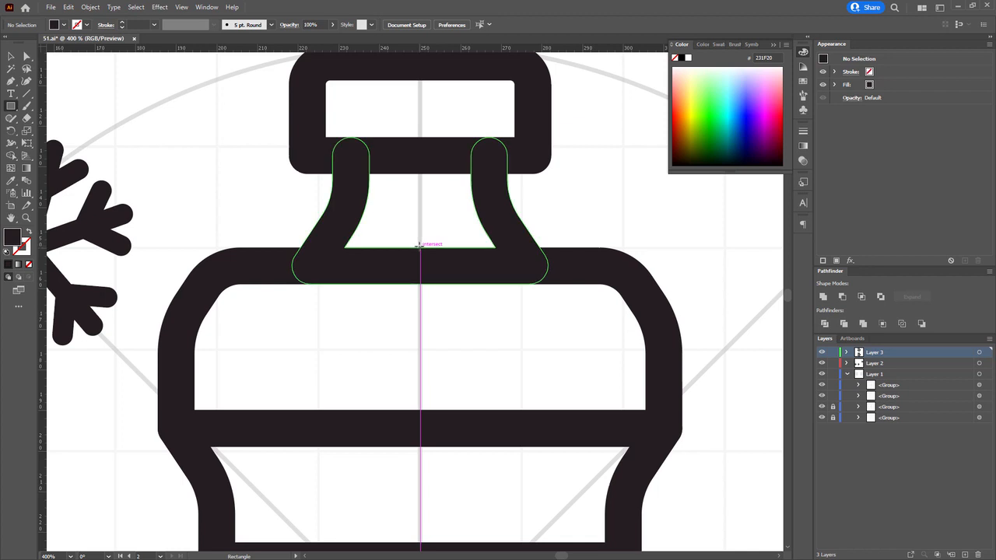
drag(420, 247, 109, 283)
key(ctrl+minus)
key(ctrl+minus)
drag(548, 338, 534, 197)
drag(534, 258, 489, 174)
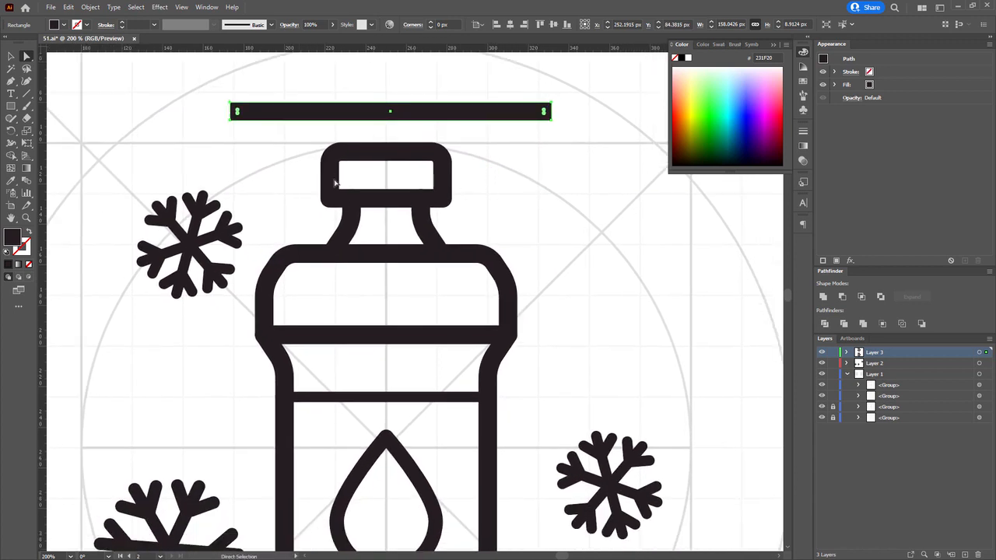
Delete the inner cutout of the bottle cap to make the cap a solid shape
key(ctrl+plus)
key(ctrl+plus)
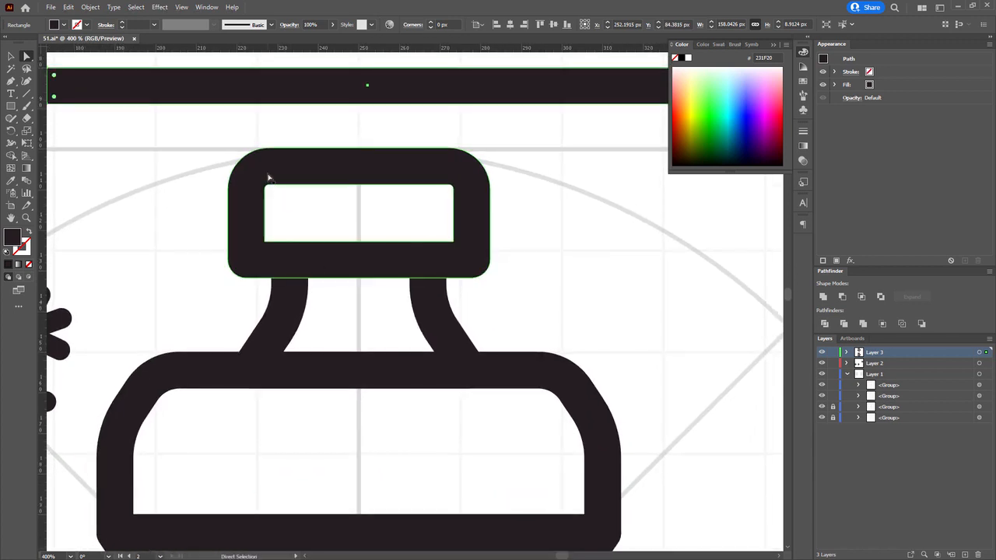
click(267, 209)
scroll(274, 257, up, 3)
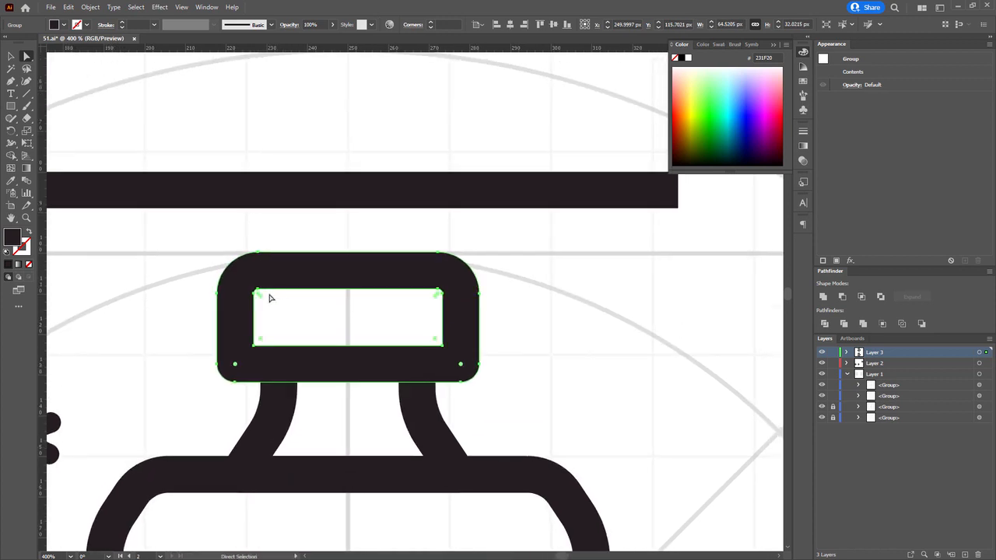
drag(283, 311, 249, 287)
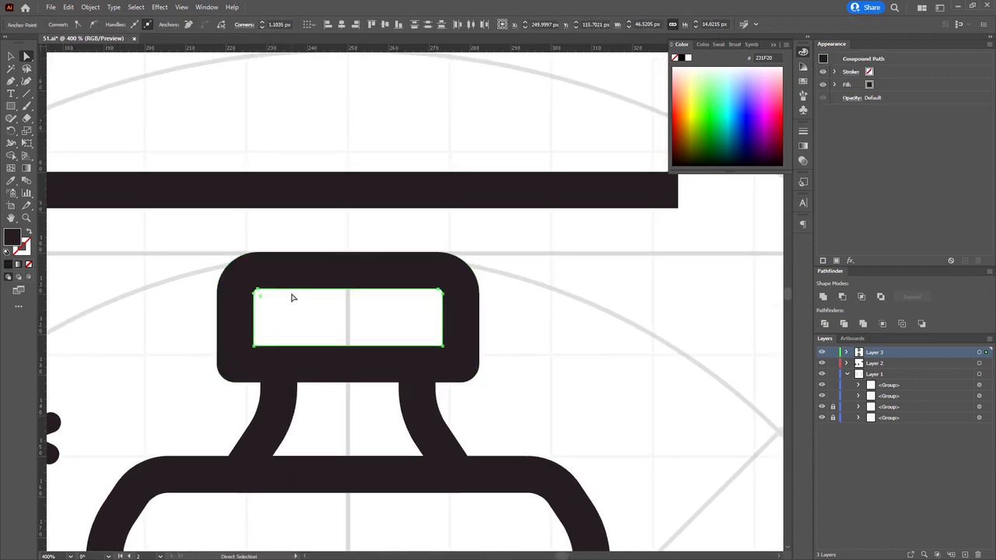
key(Delete)
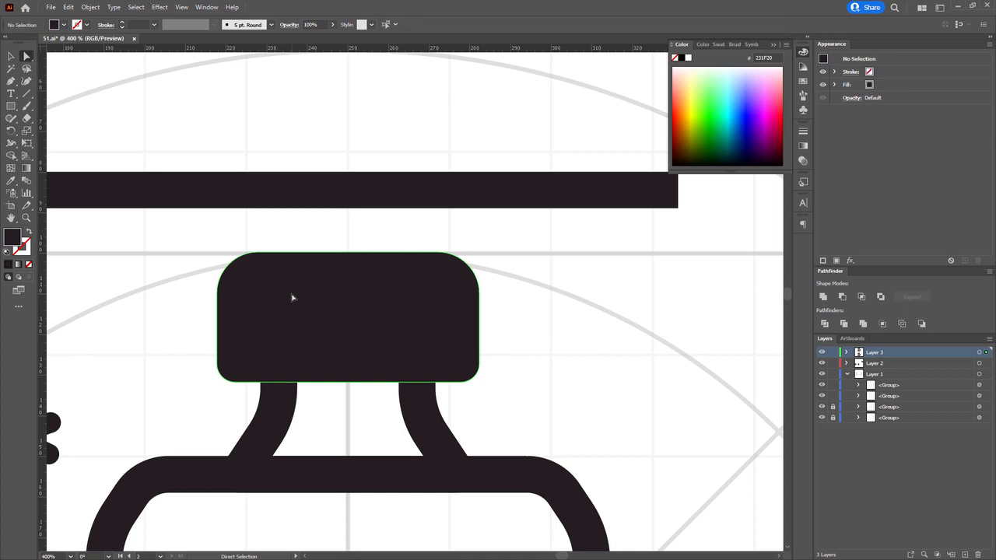
Select the neck outline below the cap and isolate its group
ctrl+click(401, 310)
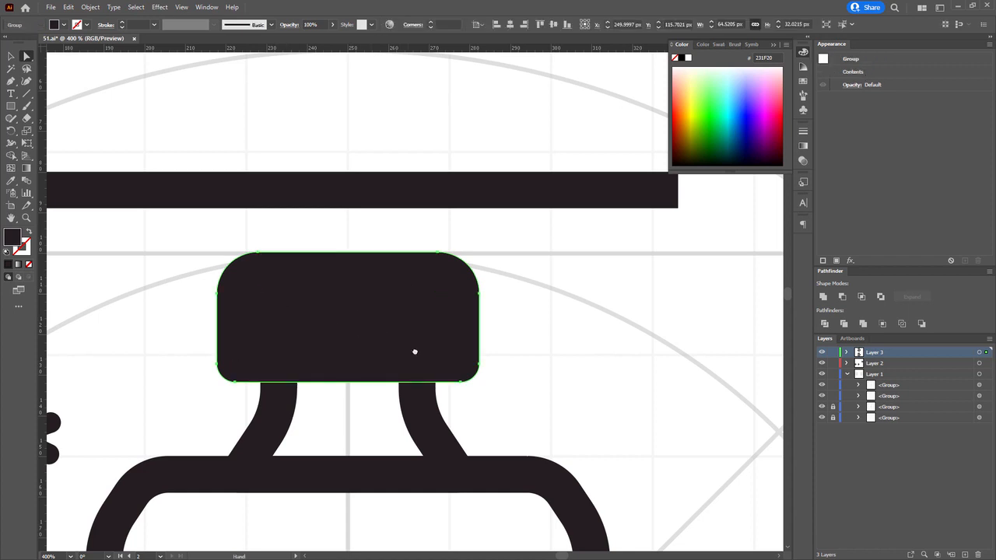
drag(413, 352, 400, 205)
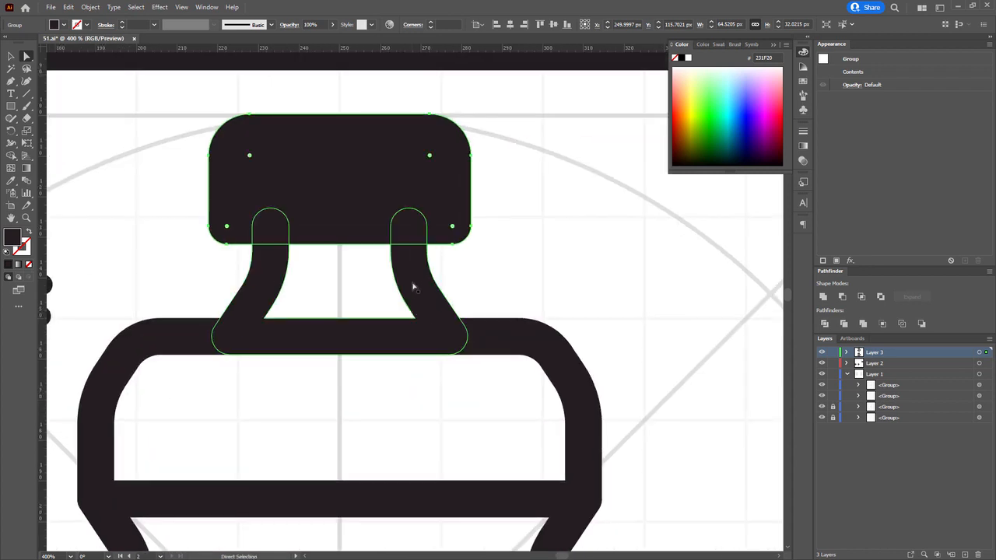
click(414, 284)
key(space)
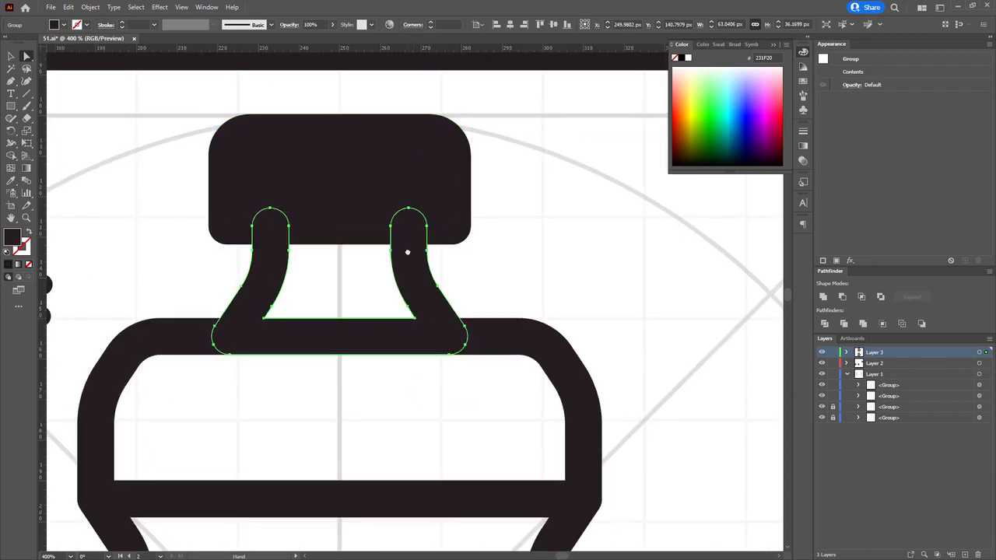
drag(408, 252, 408, 280)
right_click(386, 287)
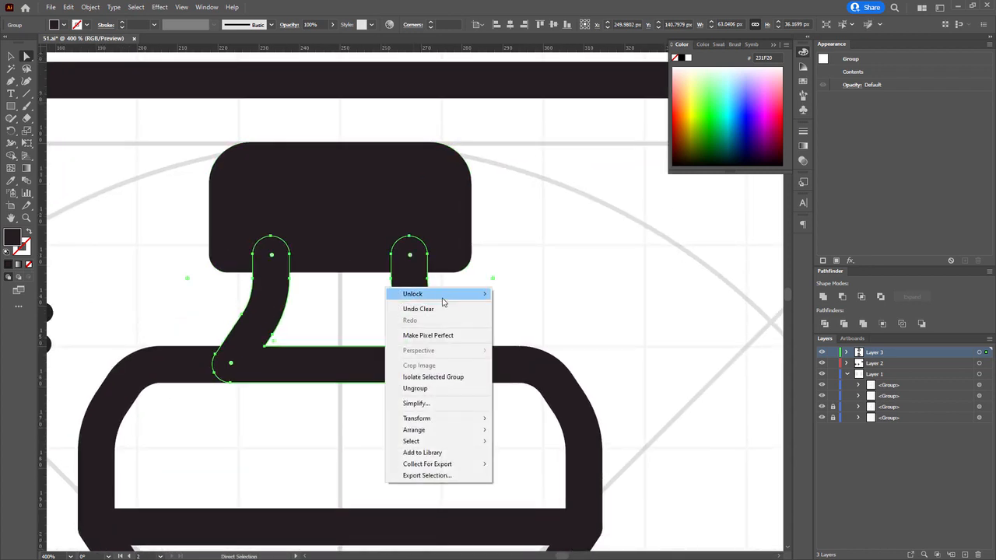
click(432, 376)
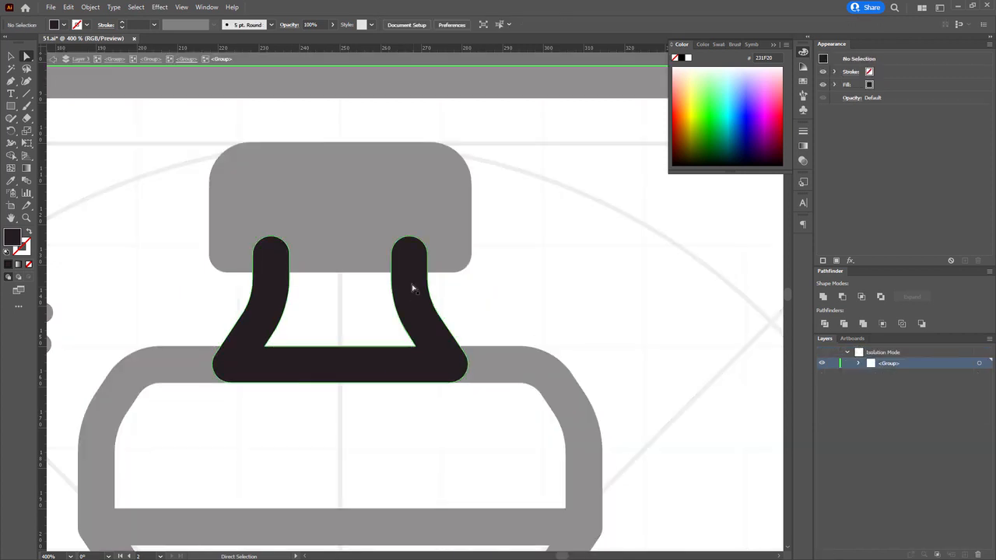
Try to move the top anchor of the neck's left arm downward
click(290, 254)
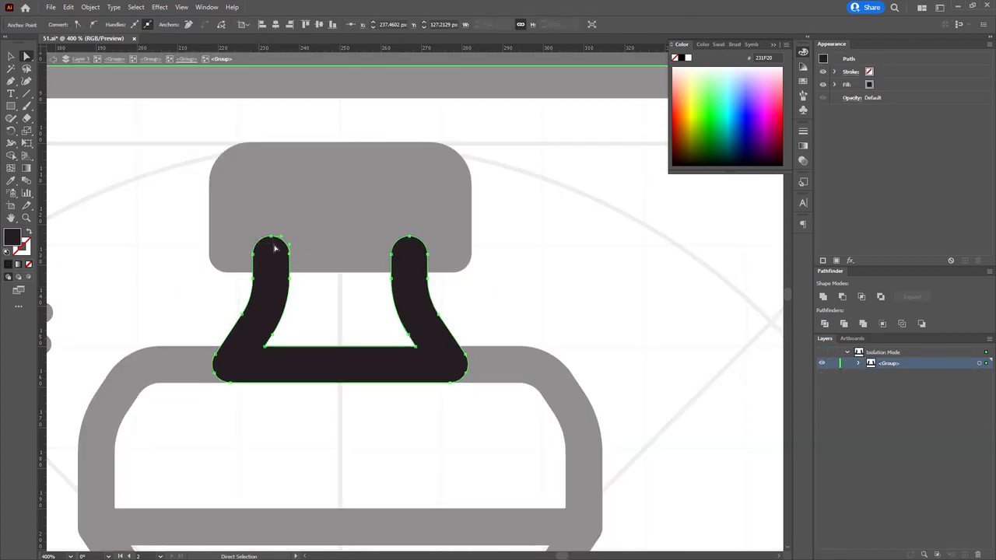
click(270, 237)
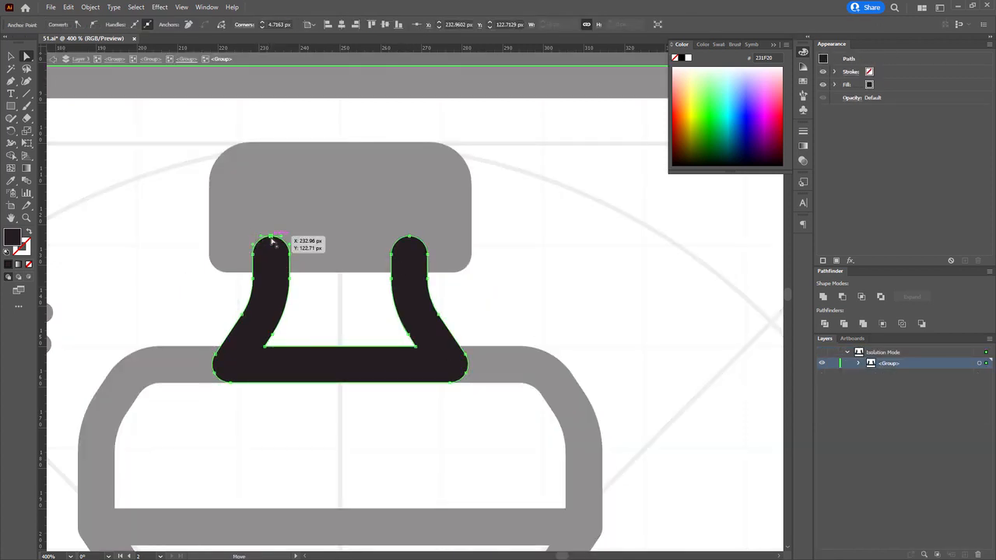
mouse_move(271, 240)
mouse_down()
mouse_move(409, 239)
mouse_move(267, 266)
mouse_up()
key(ctrl+z)
Fill the gap between the neck's two arms into one solid shape with Shape Builder and leave isolation mode
key(m)
key(a)
shift+click(274, 284)
key(shift+m)
mouse_move(199, 210)
mouse_down()
mouse_move(426, 356)
mouse_move(491, 318)
mouse_up()
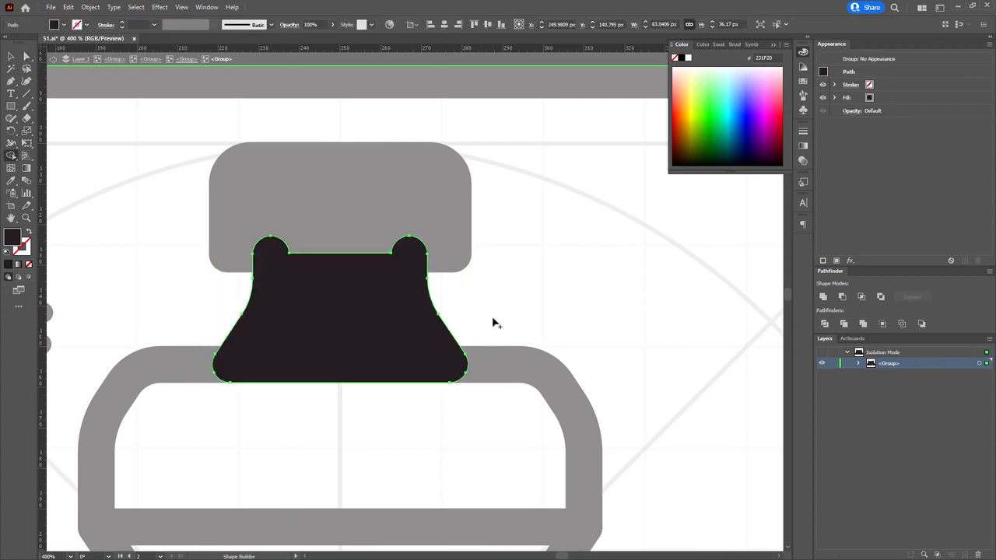
key(a)
double_click(494, 319)
Delete the inner cutout of the bottle's shoulder section to make it solid
drag(367, 288, 347, 340)
scroll(347, 340, down, 1)
click(212, 277)
click(213, 287)
drag(244, 312, 239, 290)
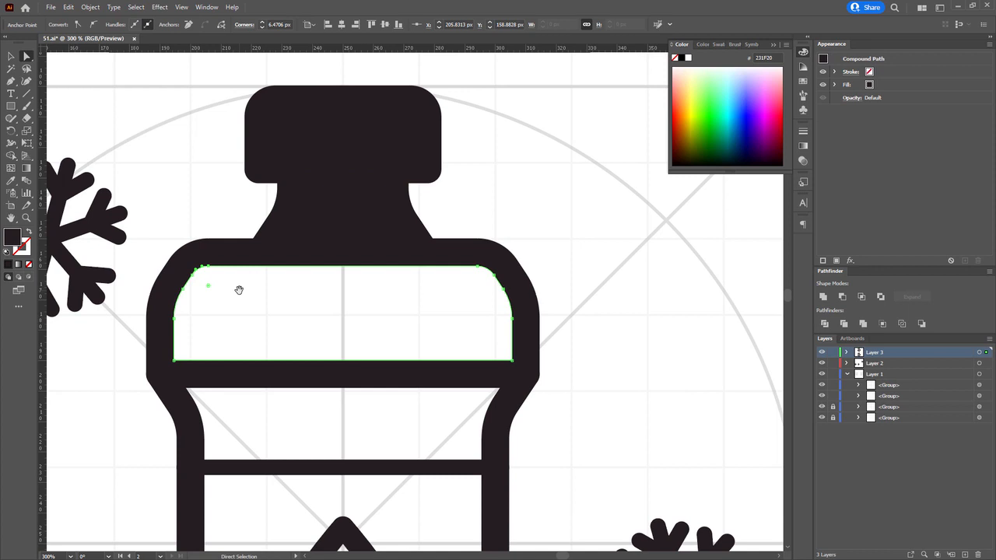
key(Delete)
key(Delete)
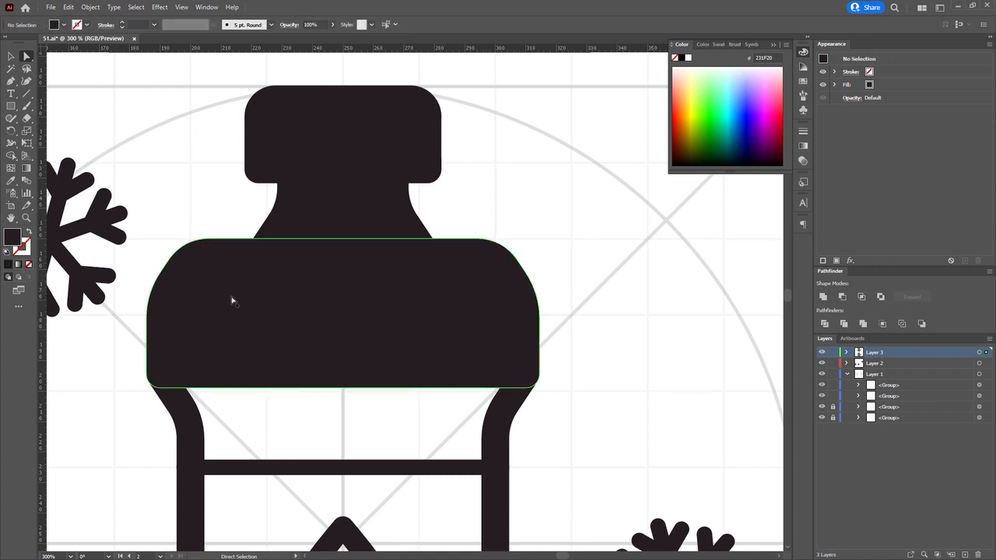
Delete the inner cutouts of the label frame and the bottle's base section to make both solid
scroll(345, 295, up, 1)
scroll(302, 293, down, 1)
scroll(302, 293, down, 1)
click(271, 455)
drag(271, 455, 249, 309)
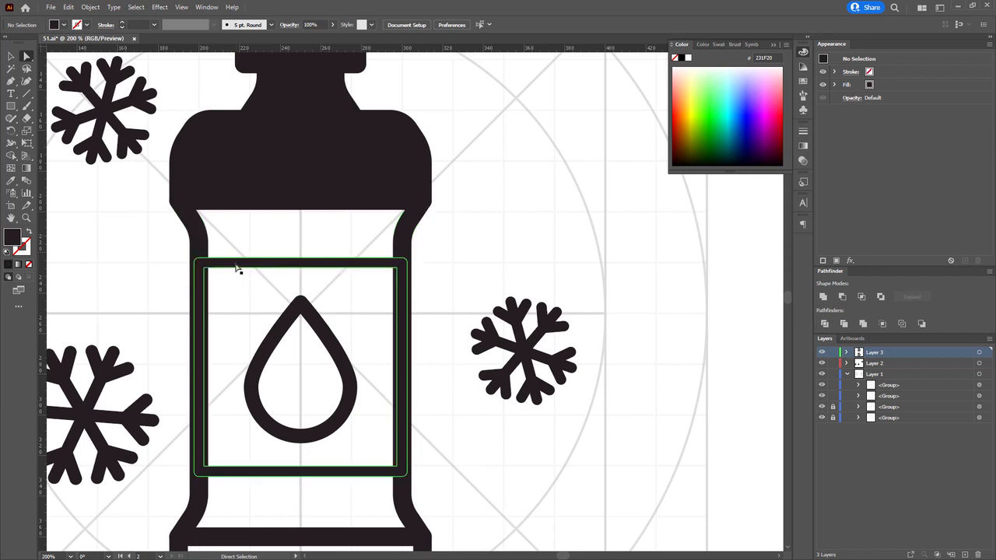
scroll(233, 268, up, 2)
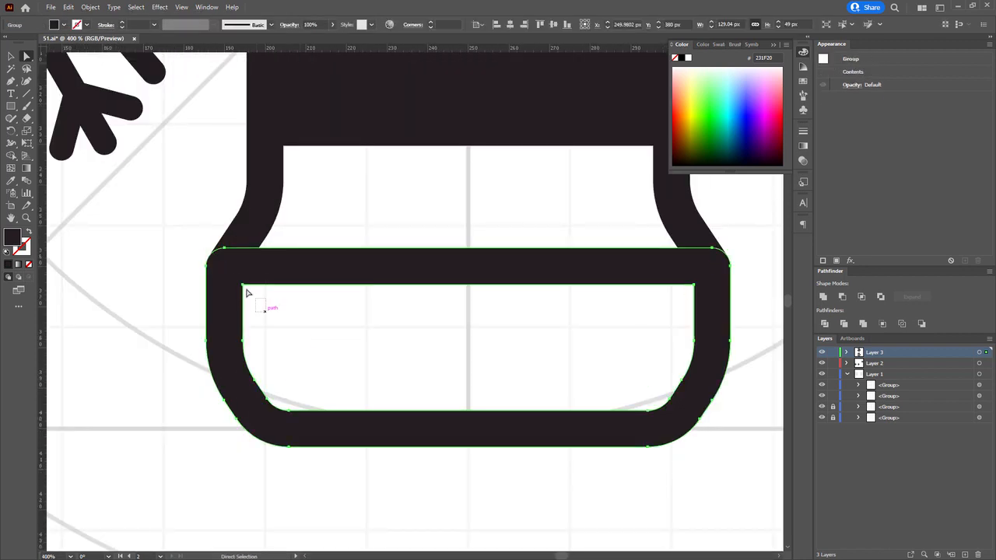
drag(327, 370, 282, 421)
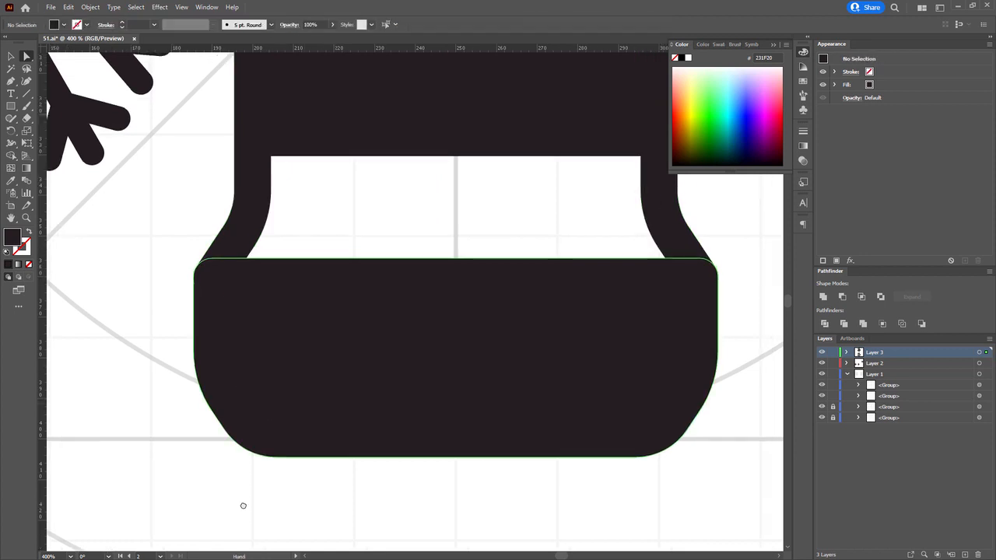
Try to delete the frame section that links the label to the bottle's base
scroll(242, 505, up, 2)
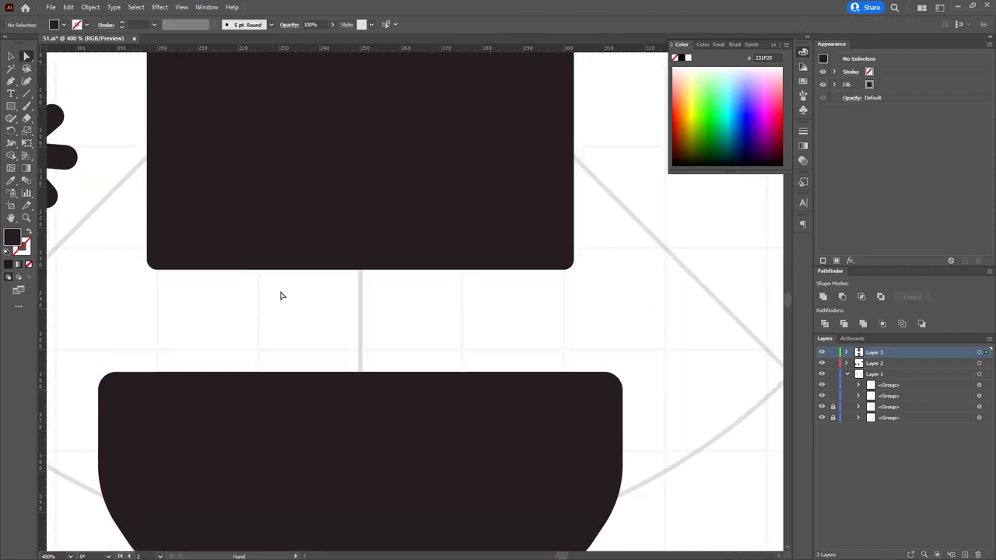
click(159, 362)
click(159, 362)
key(Delete)
scroll(232, 504, down, 2)
key(ctrl+z)
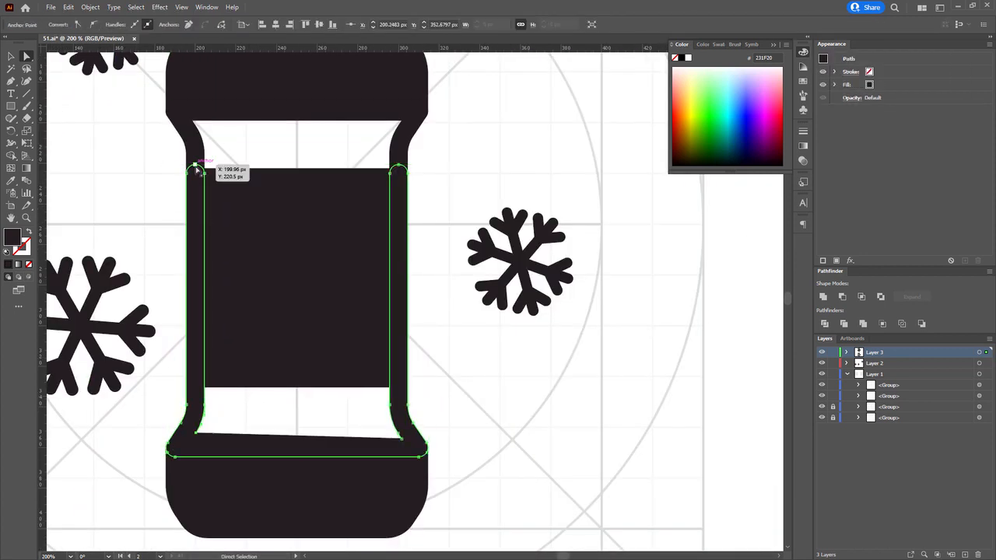
Isolate the lower body frame, bridge its open arms with a rectangle and merge everything into one solid shape with Shape Builder
right_click(195, 166)
click(231, 234)
scroll(230, 178, up, 2)
key(m)
drag(140, 215, 547, 279)
key(ctrl+a)
key(shift+m)
drag(556, 221, 451, 319)
drag(134, 228, 191, 253)
key(a)
drag(388, 343, 393, 187)
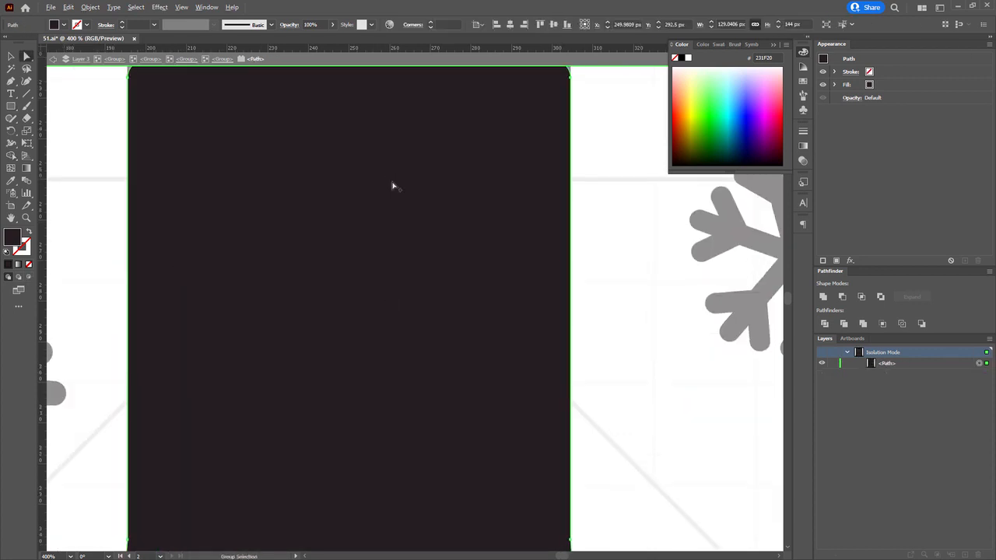
scroll(393, 187, down, 1)
key(Escape)
Isolate the upper waist frame, bridge its two arms with a rectangle, and delete the inner cutout to make it solid
scroll(365, 316, up, 5)
double_click(194, 196)
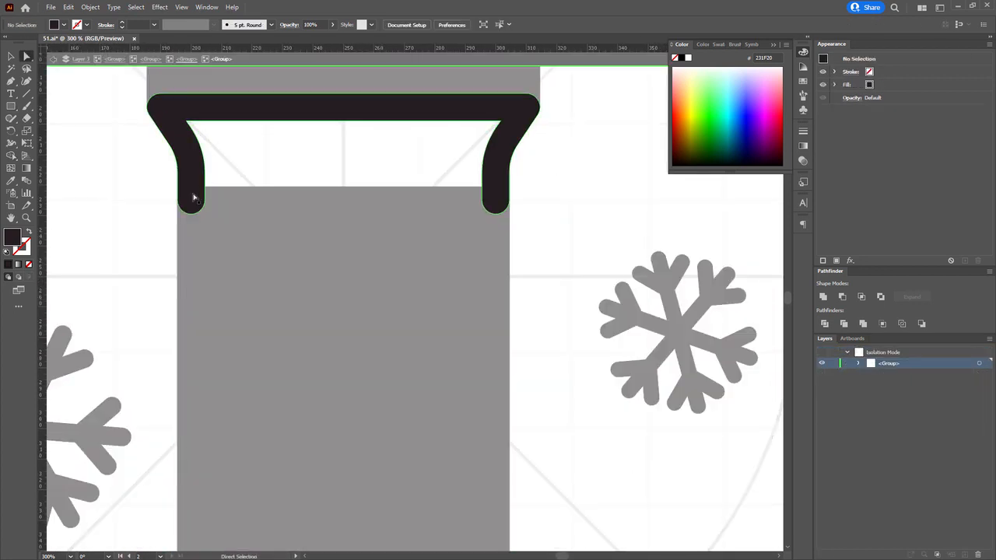
key(m)
drag(191, 216, 500, 197)
key(ctrl+a)
key(a)
key(ctrl+4)
click(484, 187)
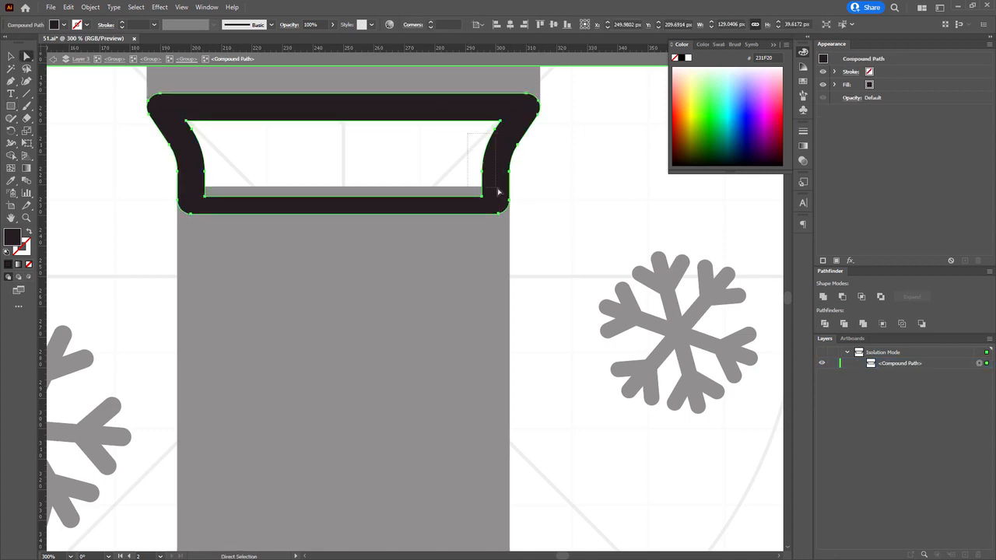
key(Delete)
key(Delete)
key(Escape)
Place a thin horizontal bar about 158 px wide and 9 px high above the bottle cap
drag(541, 158, 453, 443)
scroll(513, 267, down, 1)
alt+click(445, 121)
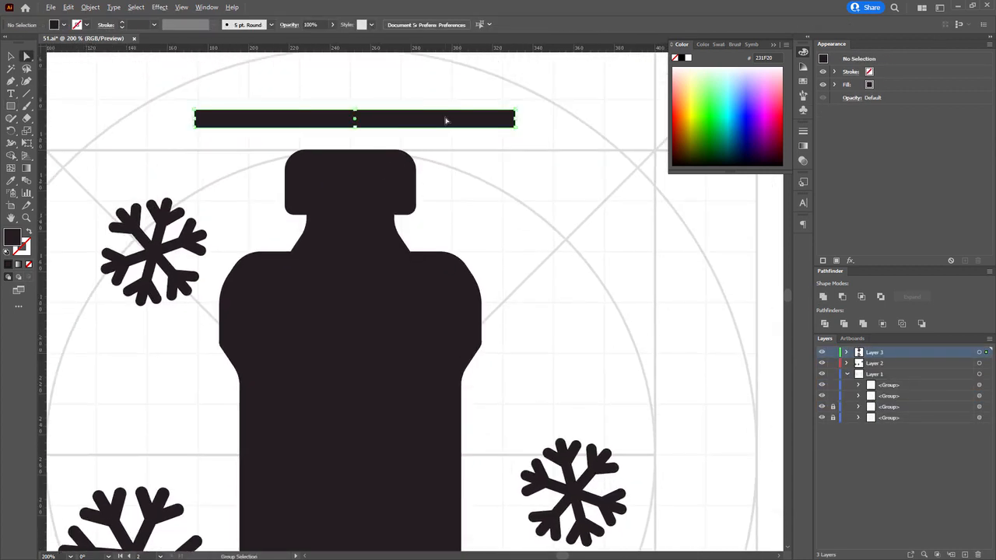
drag(517, 275, 542, 93)
scroll(538, 120, down, 2)
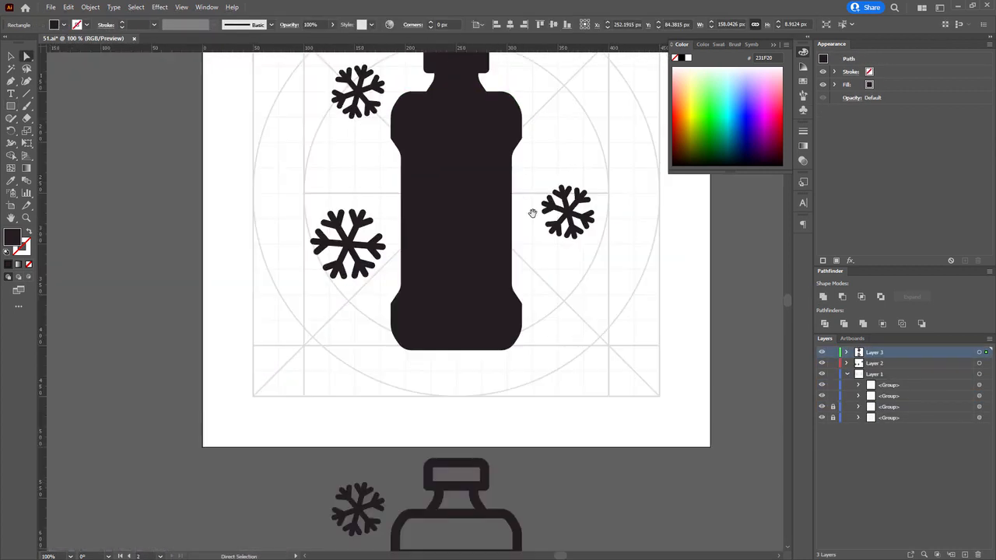
Duplicate the bar straight down across the lower edge of the shoulder section, at Y 200 px
drag(532, 214, 475, 271)
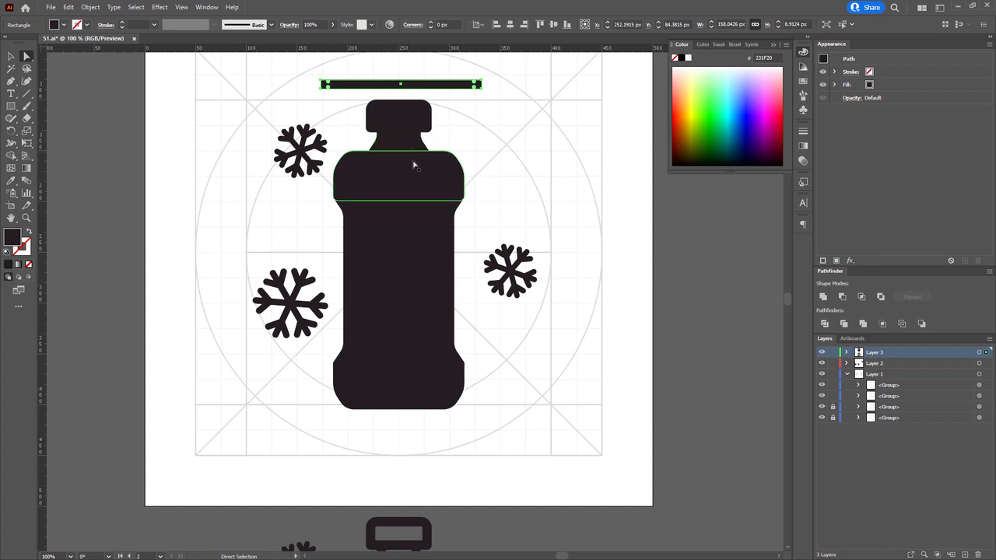
scroll(373, 115, up, 1)
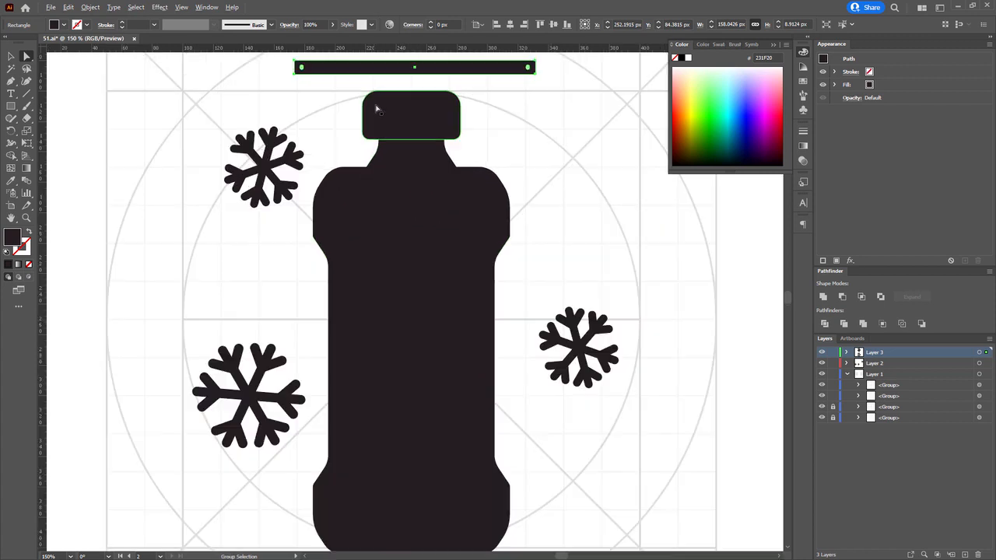
drag(364, 100, 345, 130)
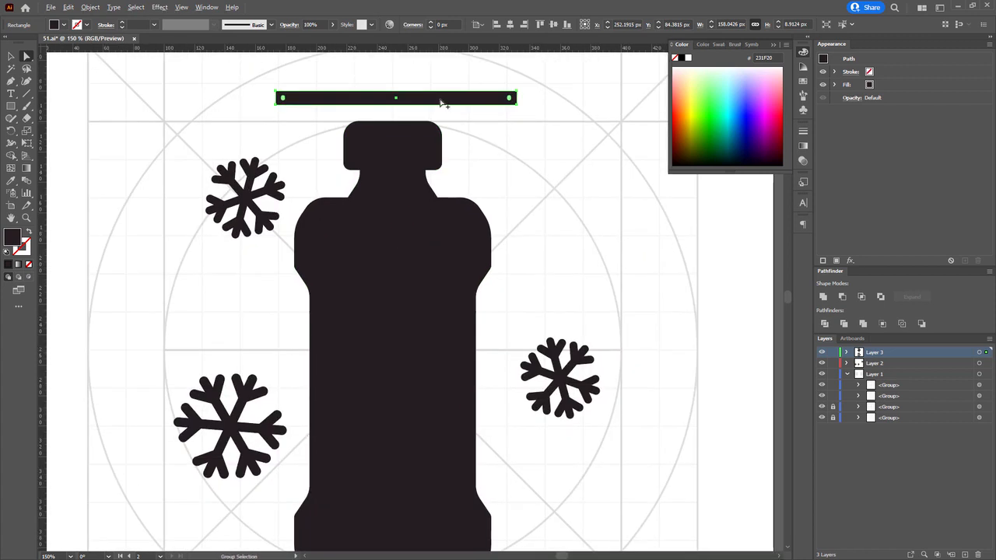
drag(441, 102, 440, 278)
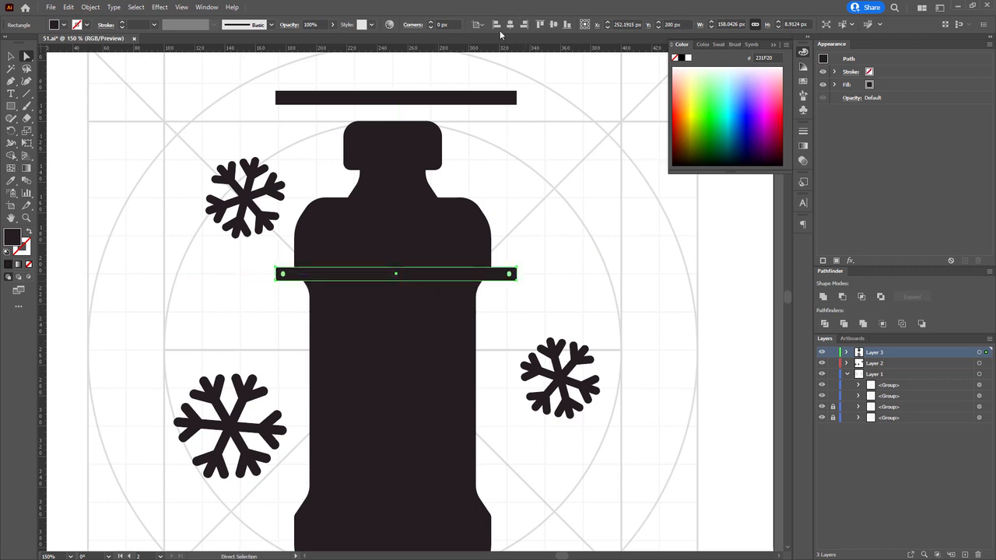
scroll(456, 288, up, 2)
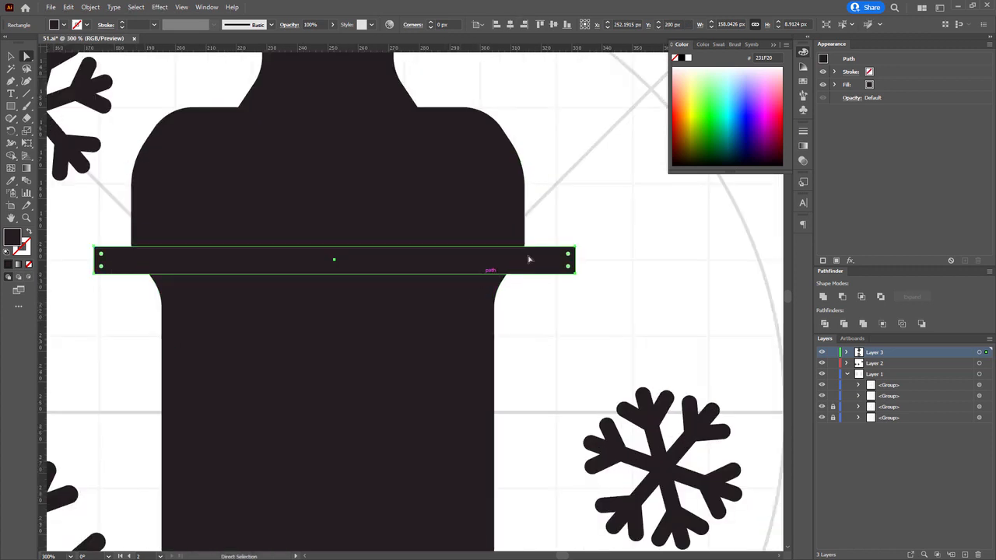
Cut the bar's strip out between the shoulder and upper waist with Shape Builder, removing its protruding ends
click(500, 227)
shift+click(385, 320)
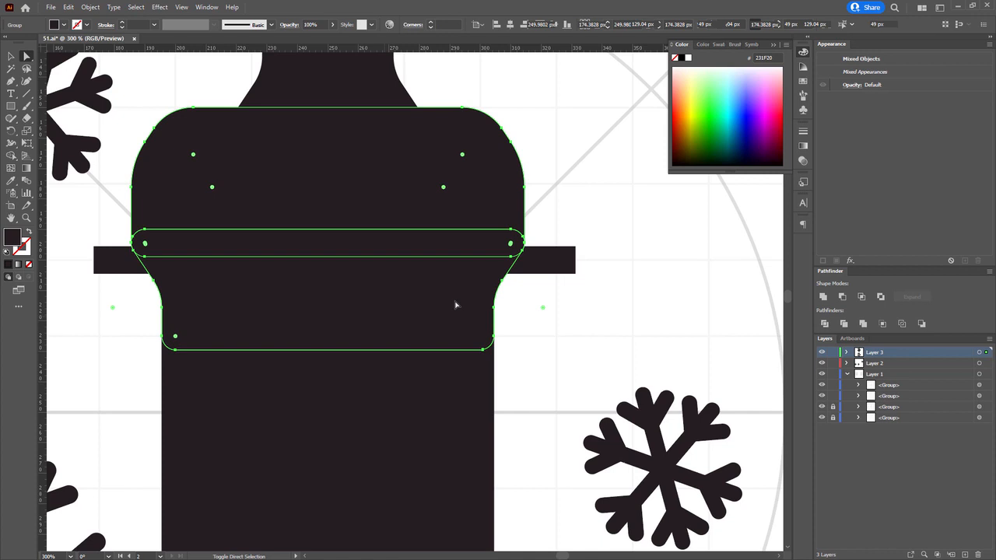
shift+click(474, 257)
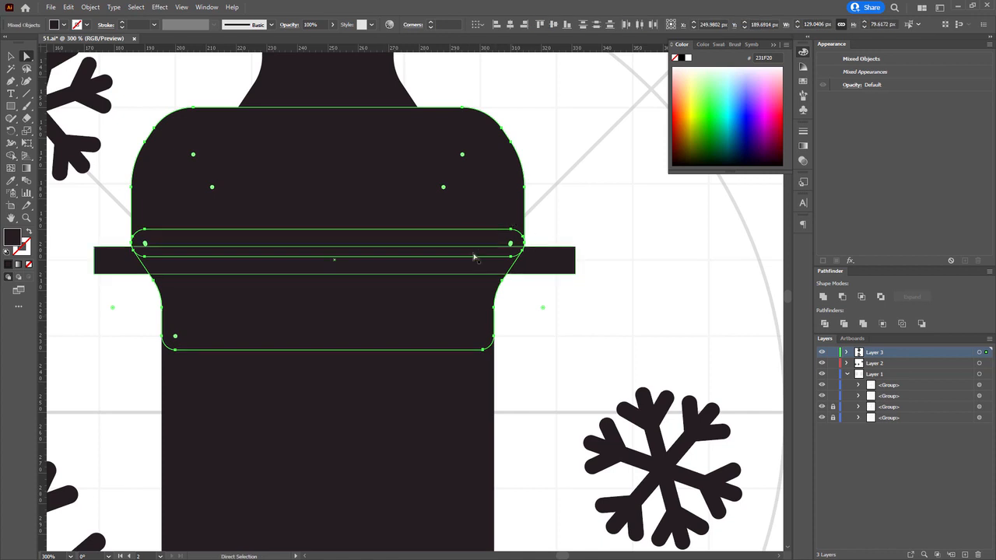
click(824, 302)
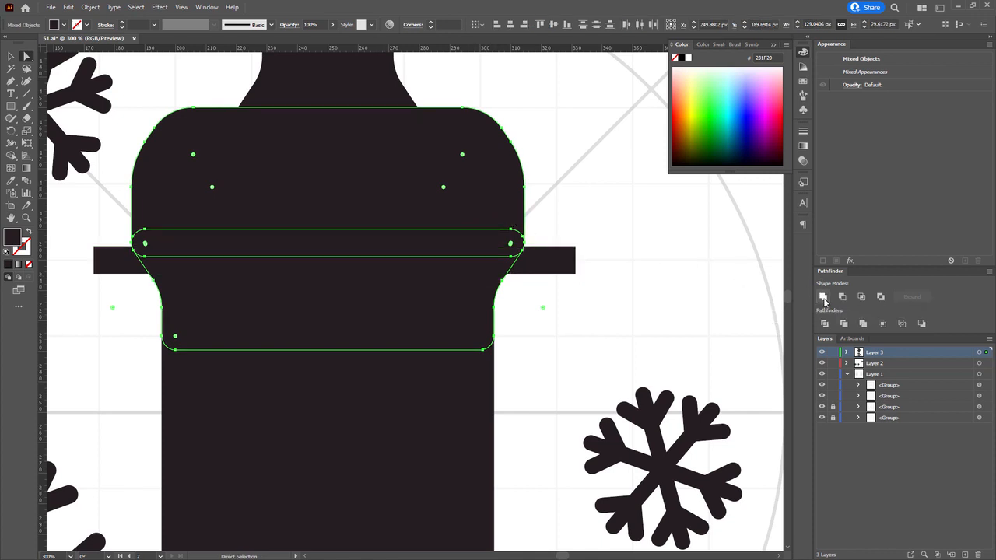
scroll(498, 249, up, 2)
scroll(582, 267, down, 5)
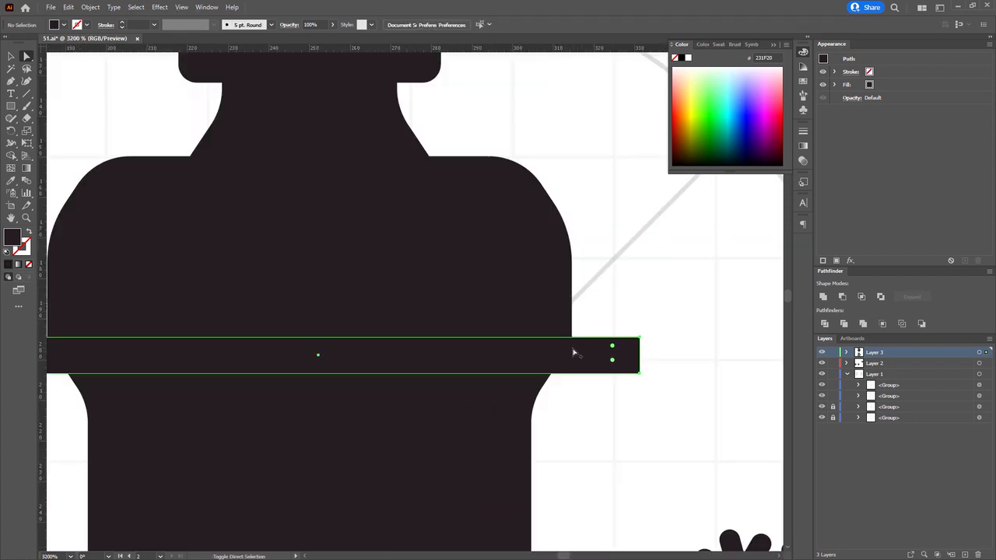
key(shift+m)
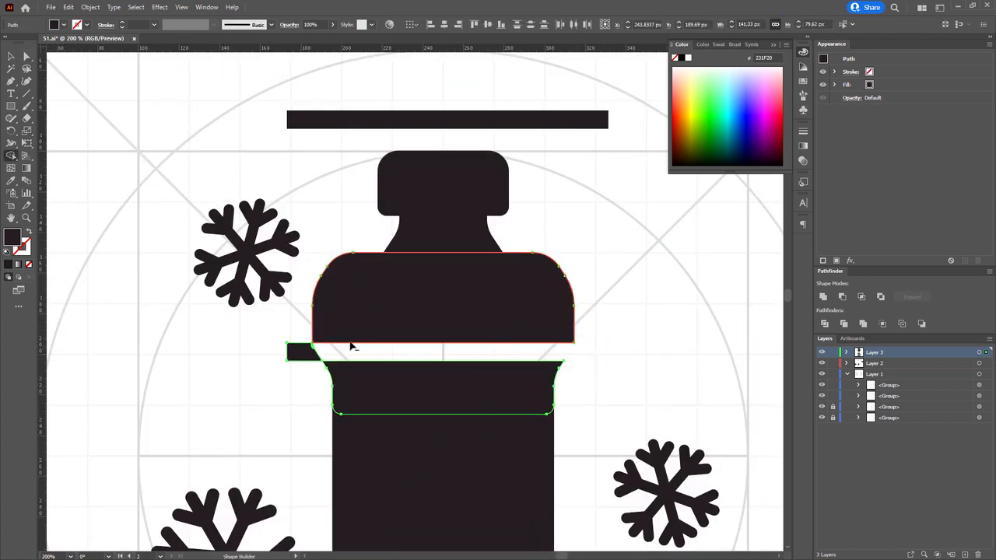
alt+click(298, 351)
key(a)
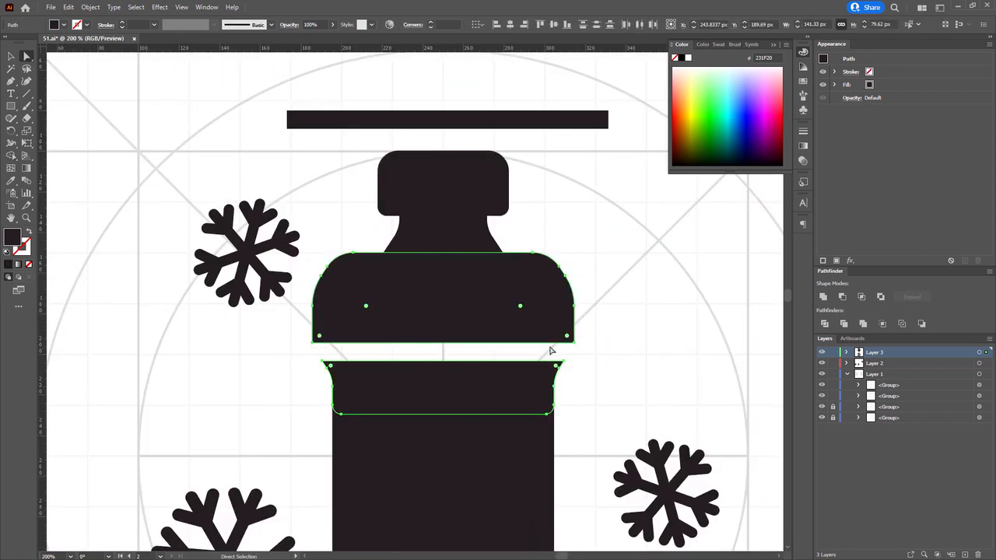
Extend the shoulder section's lower edge downward to narrow the gap above the waist
click(589, 346)
drag(451, 392, 415, 337)
drag(547, 211, 533, 215)
drag(248, 285, 568, 296)
scroll(513, 303, up, 5)
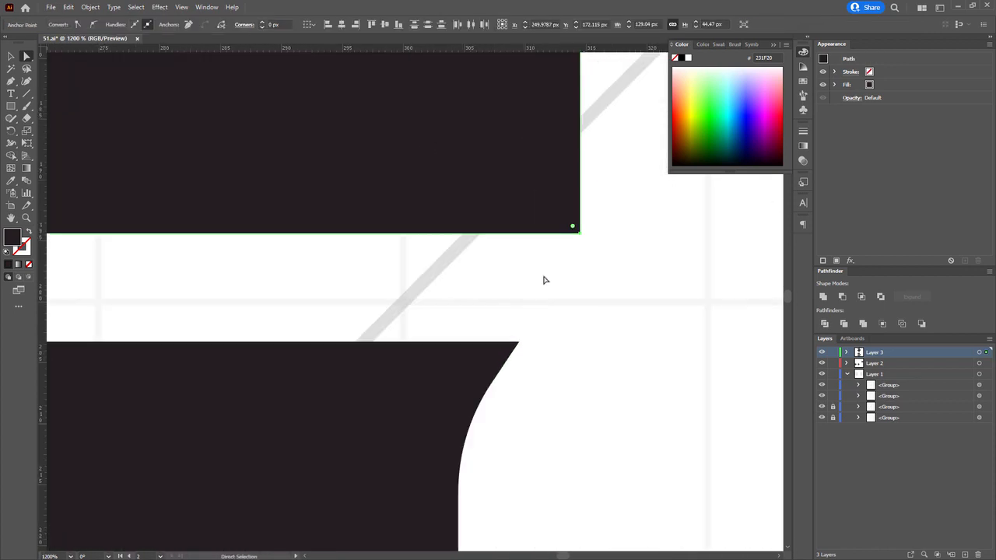
drag(581, 232, 582, 305)
Duplicate the bar from above the cap down across the lower end of the label area
scroll(499, 223, down, 7)
scroll(506, 125, up, 1)
drag(505, 106, 506, 453)
scroll(467, 405, down, 1)
click(429, 351)
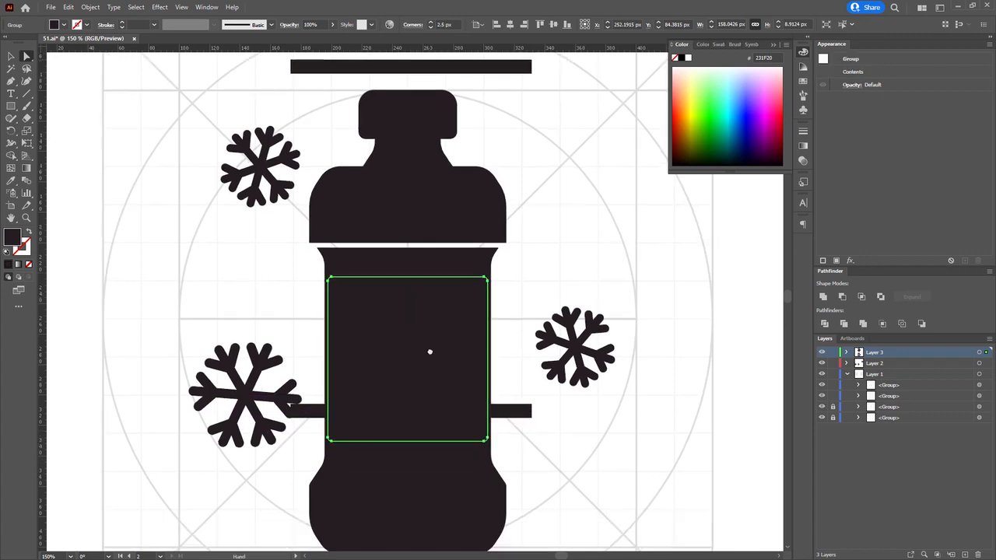
scroll(460, 455, up, 5)
drag(658, 231, 660, 383)
Set the bottle's body shape to 50% opacity so the overlapping label and drop shapes show through
shift+click(525, 290)
scroll(526, 291, down, 3)
drag(468, 345, 485, 392)
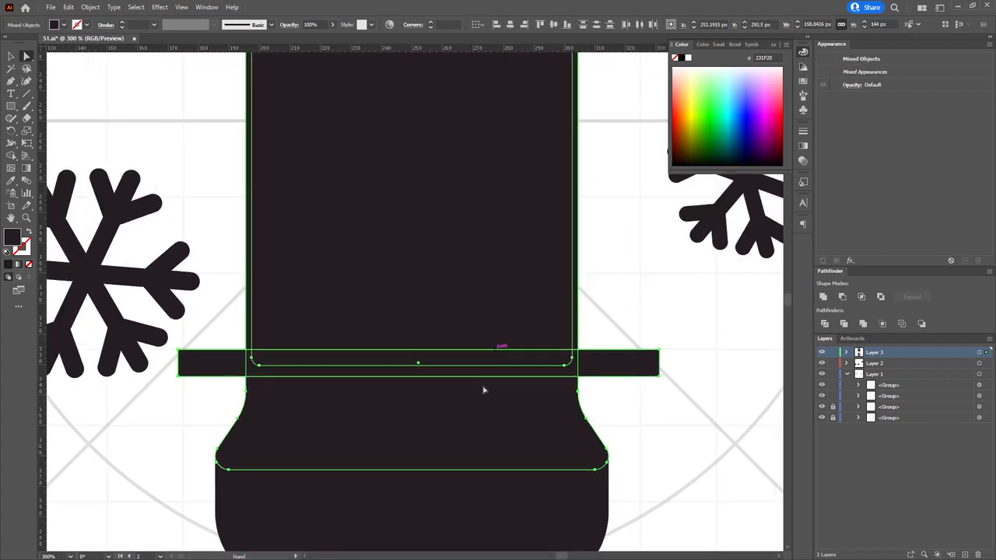
drag(511, 270, 498, 345)
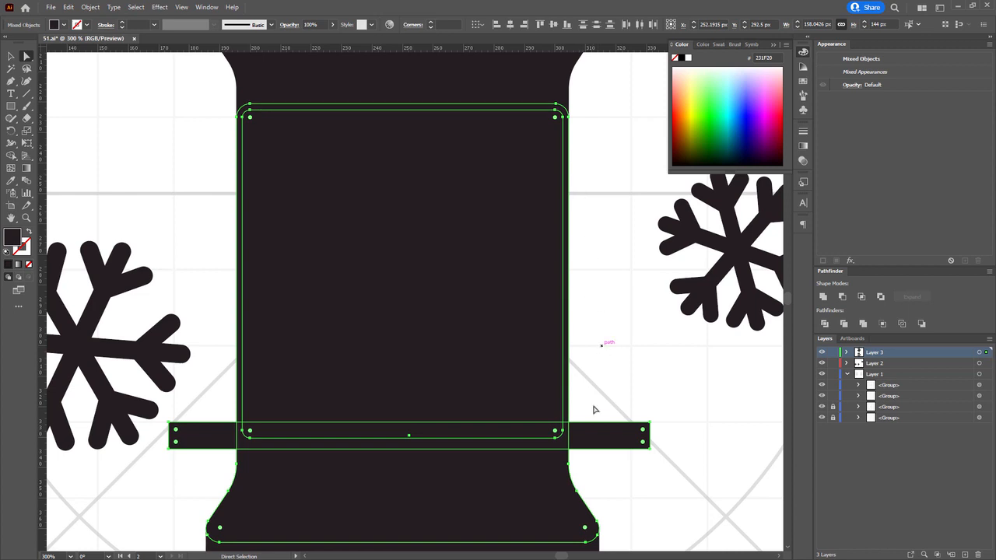
click(563, 413)
click(370, 145)
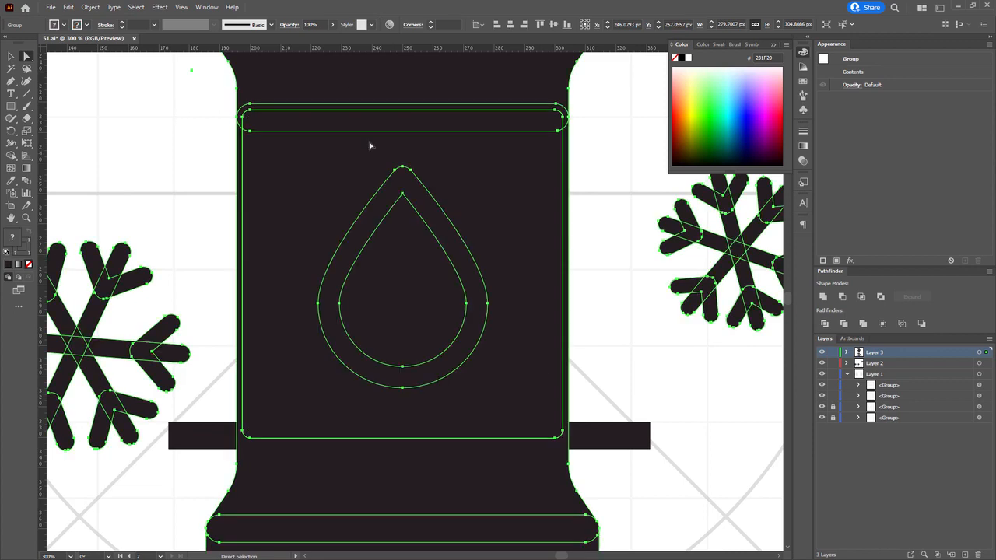
right_click(564, 108)
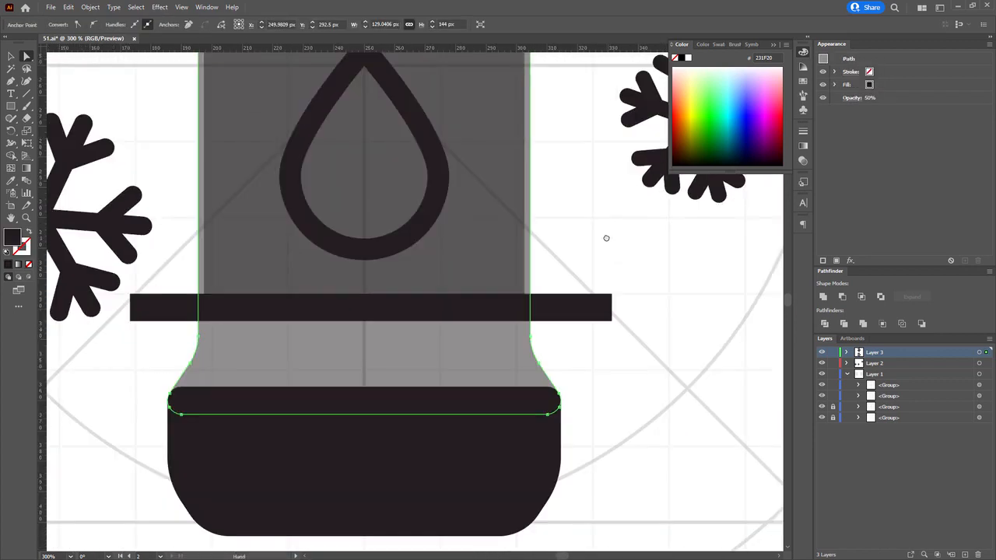
drag(604, 238, 567, 188)
Duplicate the bar onto the joint between the lower waist and base, and cut its strip away with Shape Builder
mouse_move(594, 255)
mouse_down()
mouse_move(590, 349)
mouse_move(537, 340)
mouse_up()
shift+click(543, 374)
key(shift+m)
scroll(193, 335, up, 4)
drag(147, 306, 210, 318)
drag(498, 372, 18, 316)
drag(766, 343, 20, 314)
alt+click(515, 324)
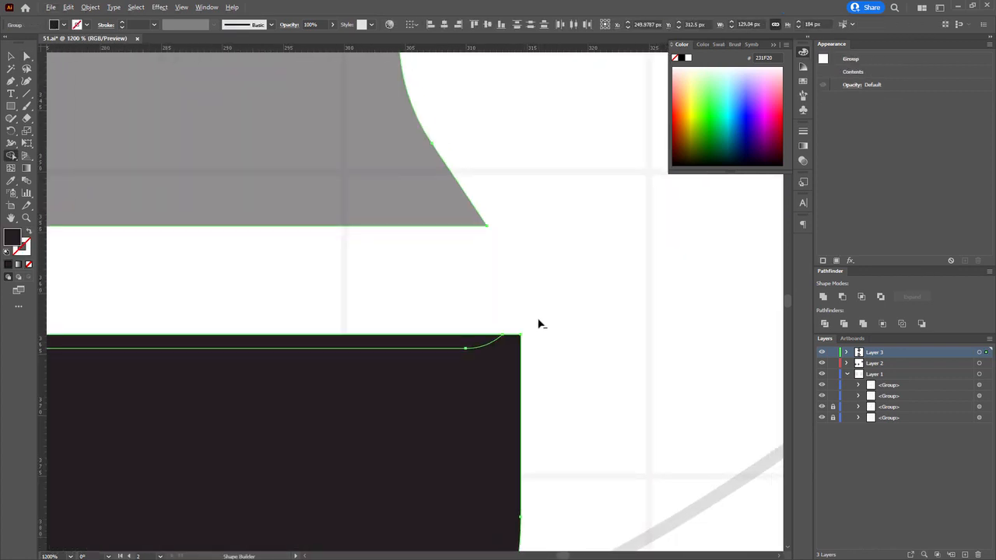
scroll(541, 322, down, 4)
mouse_move(553, 317)
mouse_down()
mouse_move(120, 346)
mouse_move(281, 462)
mouse_up()
Try to cut the lower bar's strip out of the label area with Shape Builder
key(a)
click(653, 283)
drag(641, 276, 662, 260)
key(ctrl+a)
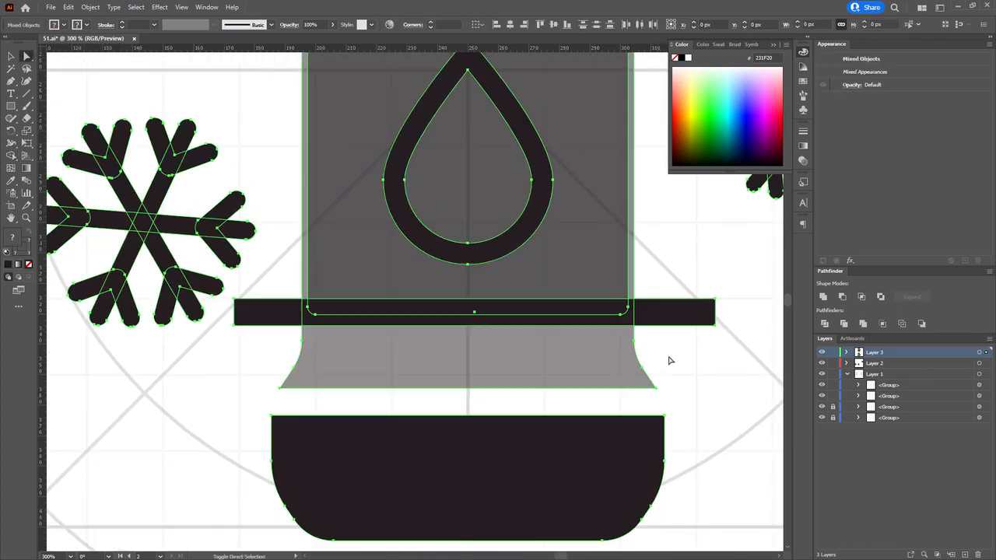
key(shift+m)
mouse_move(281, 306)
mouse_down()
mouse_move(345, 311)
mouse_move(671, 306)
mouse_up()
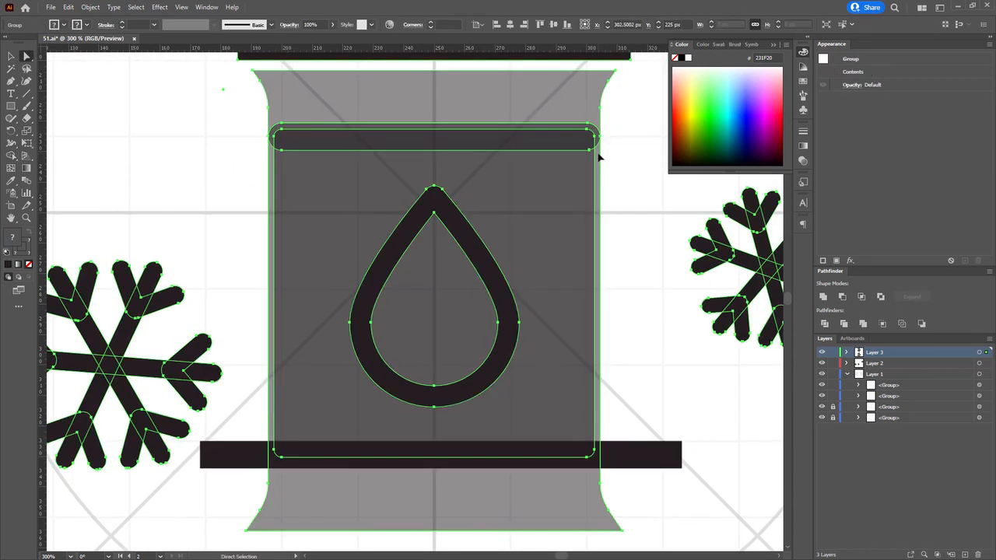
Cut a gap through the body where the lower bar crosses it and delete the leftover bar
click(600, 170)
key(a)
click(599, 204)
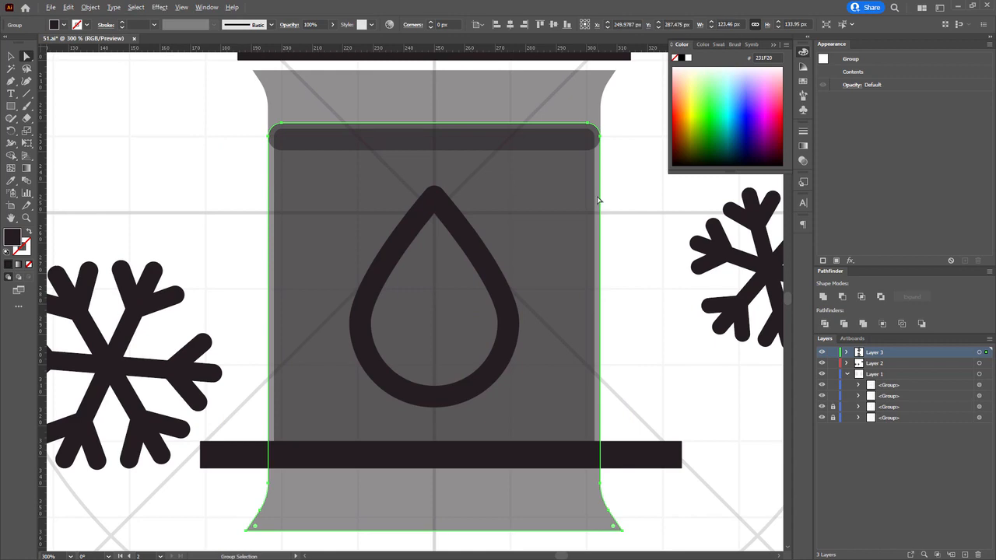
alt+click(599, 199)
alt+click(599, 193)
click(598, 191)
drag(627, 193, 583, 182)
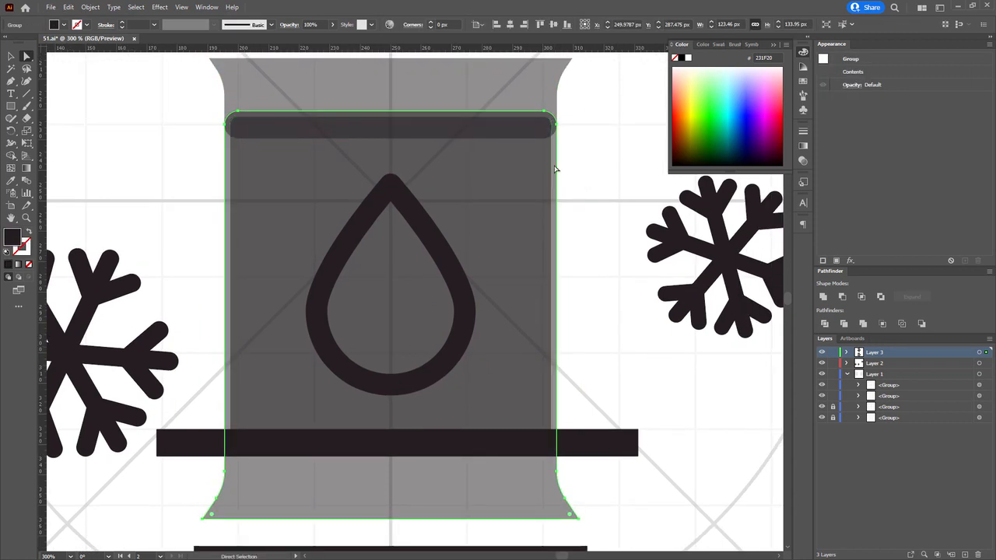
scroll(537, 218, down, 4)
click(493, 295)
key(Delete)
scroll(200, 278, down, 2)
scroll(116, 335, right, 2)
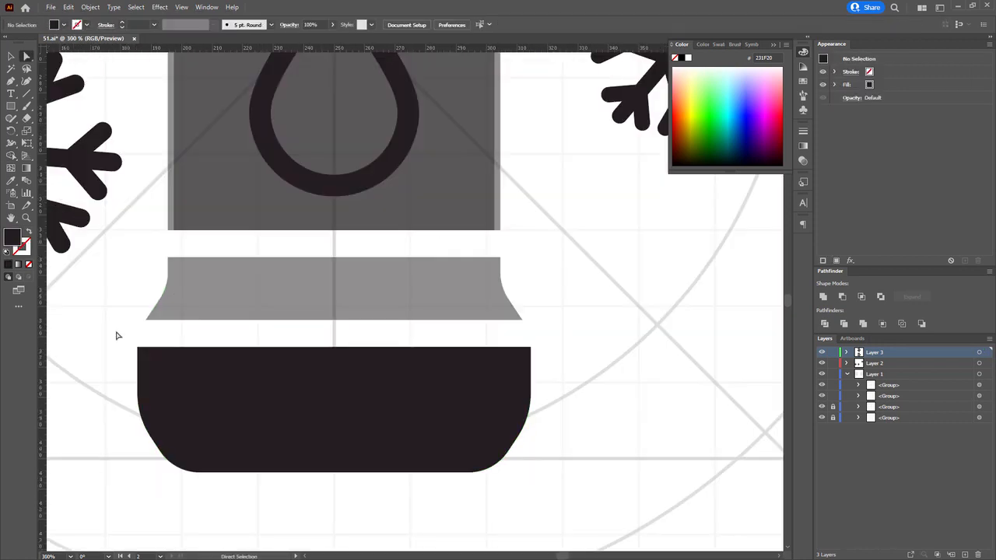
Raise the base section's upper edge to narrow the gap below the waist and slightly round its upper corners
drag(116, 333, 587, 376)
scroll(538, 349, up, 4)
scroll(488, 291, down, 4)
drag(503, 343, 475, 304)
click(538, 187)
drag(539, 187, 654, 364)
Try to merge the upper waist with the bottle body using Shape Builder
click(431, 176)
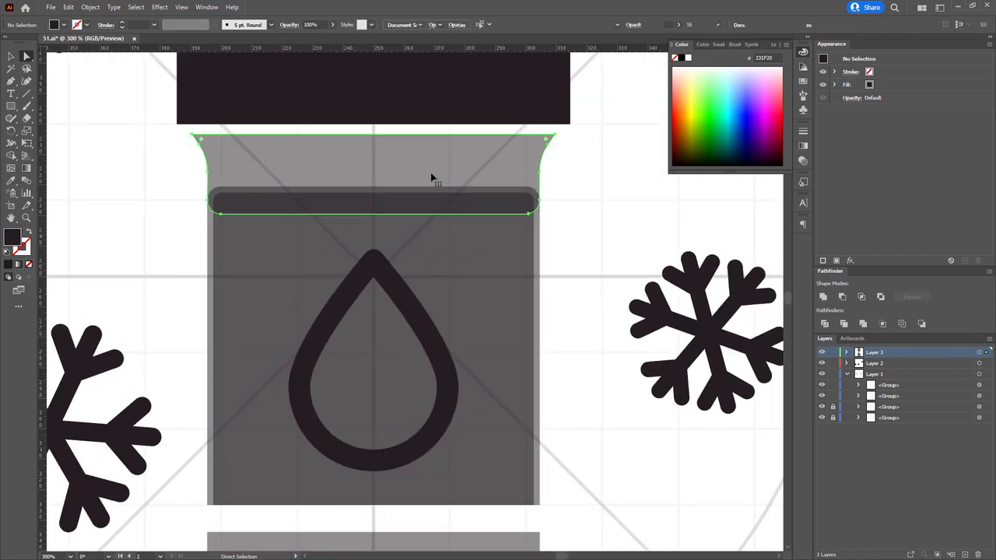
key(shift+m)
drag(168, 177, 565, 220)
drag(199, 199, 249, 202)
key(ctrl+z)
mouse_move(168, 175)
mouse_down()
mouse_move(429, 229)
mouse_move(564, 226)
mouse_up()
drag(199, 197, 249, 202)
key(a)
click(638, 160)
drag(640, 155, 614, 265)
key(ctrl+z)
key(ctrl+z)
Cut the label panel, paste it back in front, and make the bottle body fully opaque
click(598, 309)
ctrl+click(490, 349)
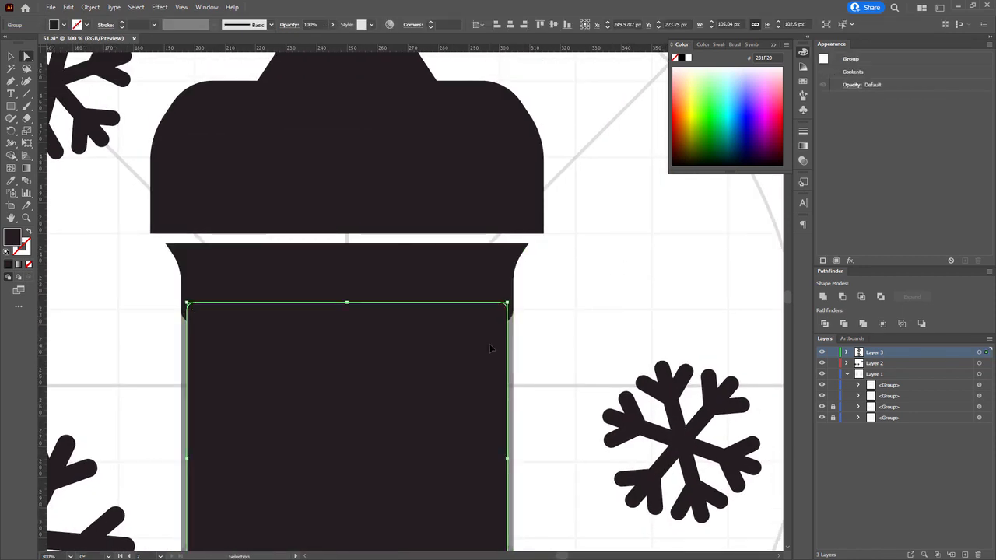
key(ctrl+x)
click(491, 349)
key(ctrl+f)
drag(596, 340, 501, 220)
click(609, 222)
Set the lower waist piece's opacity to 100%
scroll(609, 223, down, 2)
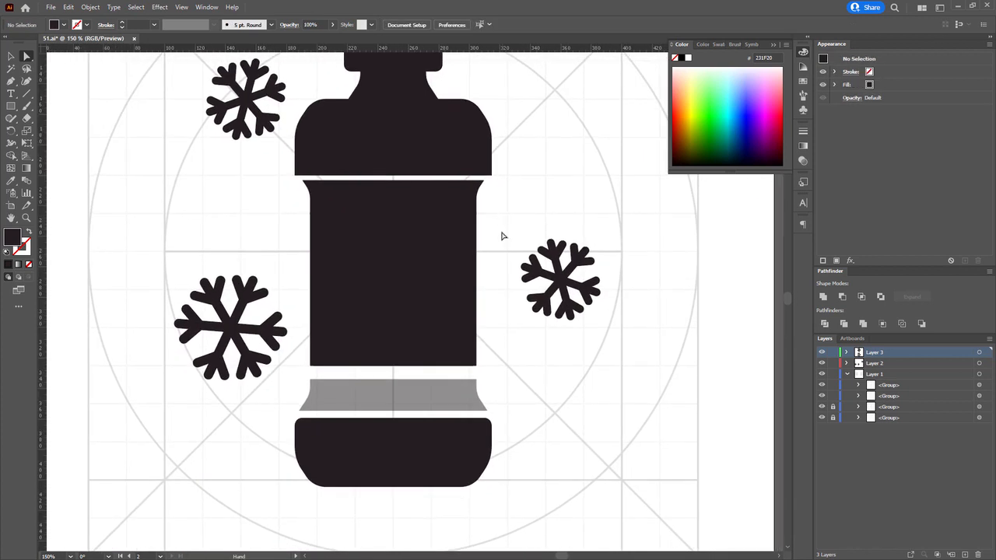
click(458, 396)
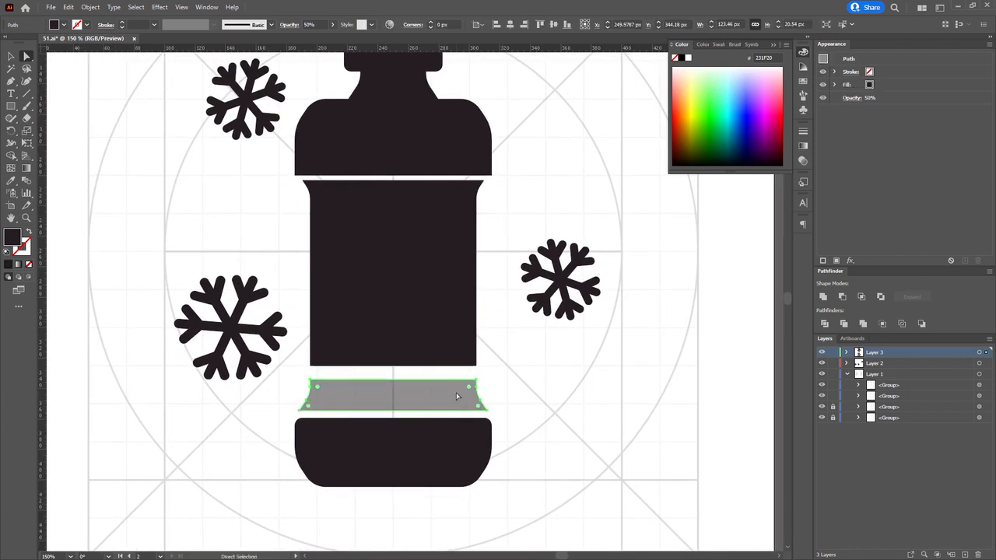
key(0)
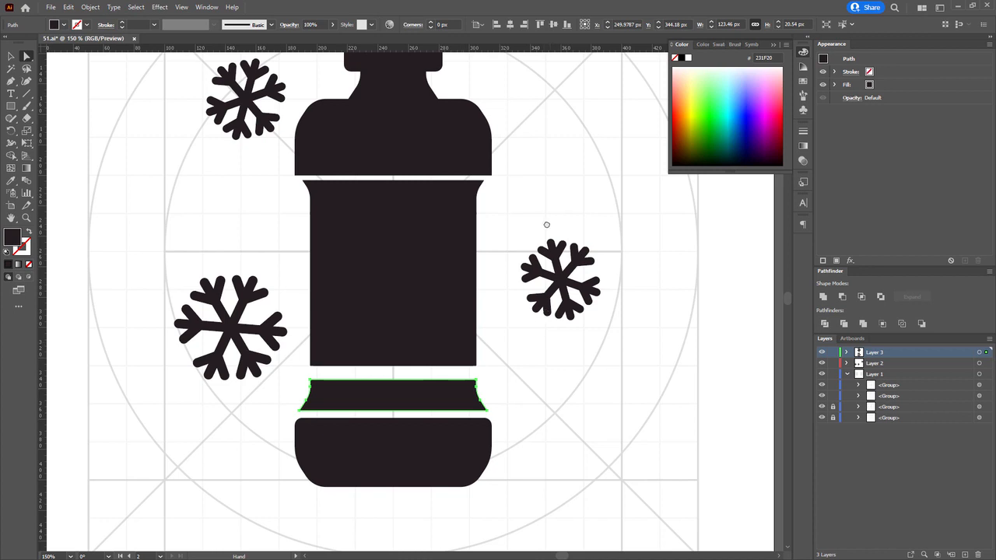
Lower the label panel's bottom edge to leave only a narrow gap above the lower waist piece
drag(546, 225, 534, 307)
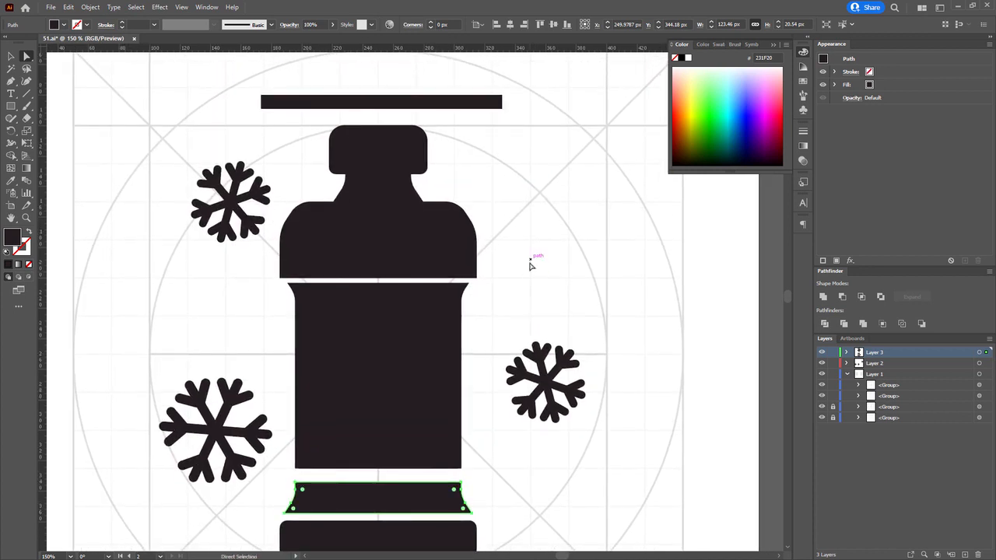
drag(529, 266, 535, 228)
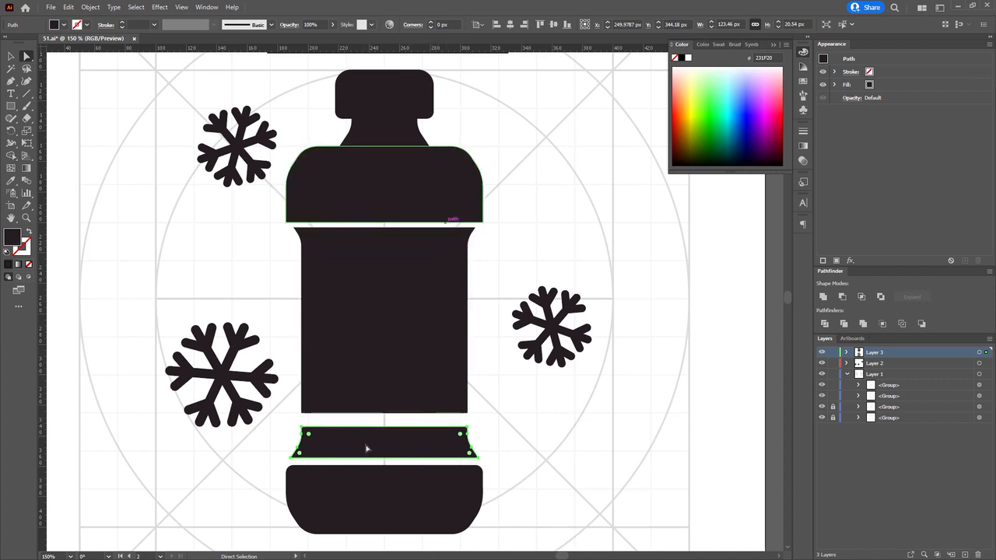
scroll(329, 485, up, 3)
scroll(318, 351, up, 3)
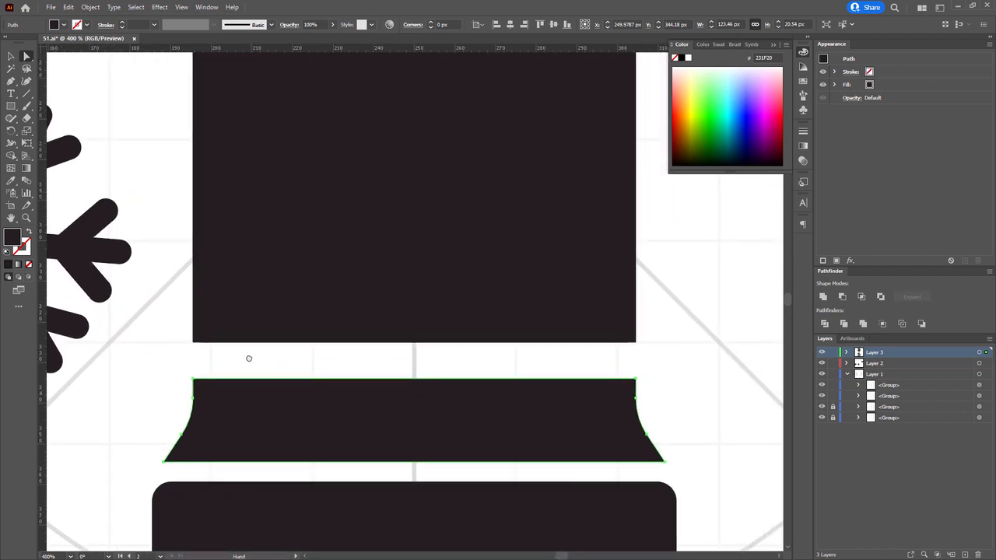
drag(249, 359, 247, 360)
drag(170, 321, 649, 363)
scroll(641, 357, up, 3)
drag(642, 315, 641, 397)
scroll(640, 396, down, 4)
click(636, 467)
Place a copy of the spare bar over the junction between neck and shoulders and lower its upper edge into a thin strip
scroll(631, 435, up, 4)
scroll(623, 378, down, 1)
scroll(580, 228, up, 1)
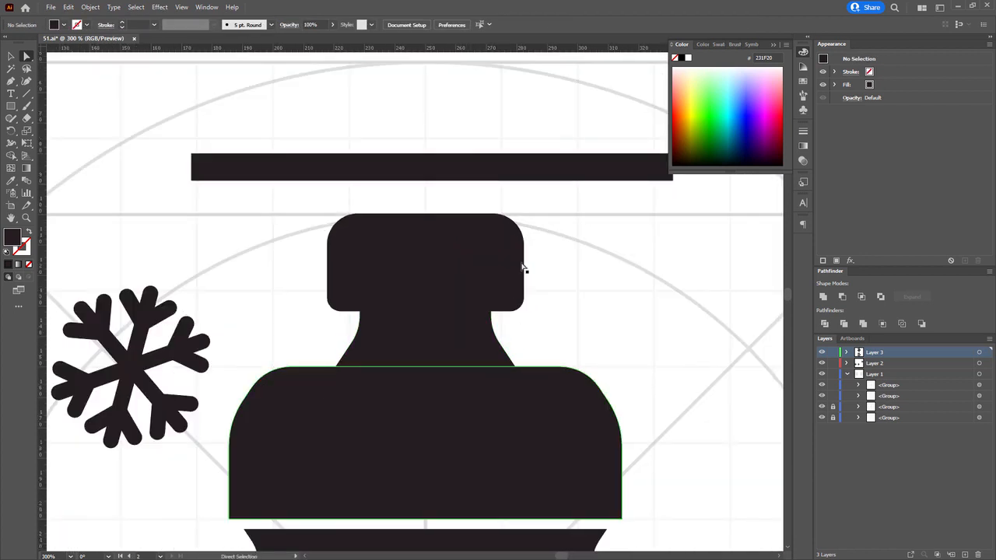
drag(529, 171, 517, 364)
scroll(467, 360, up, 3)
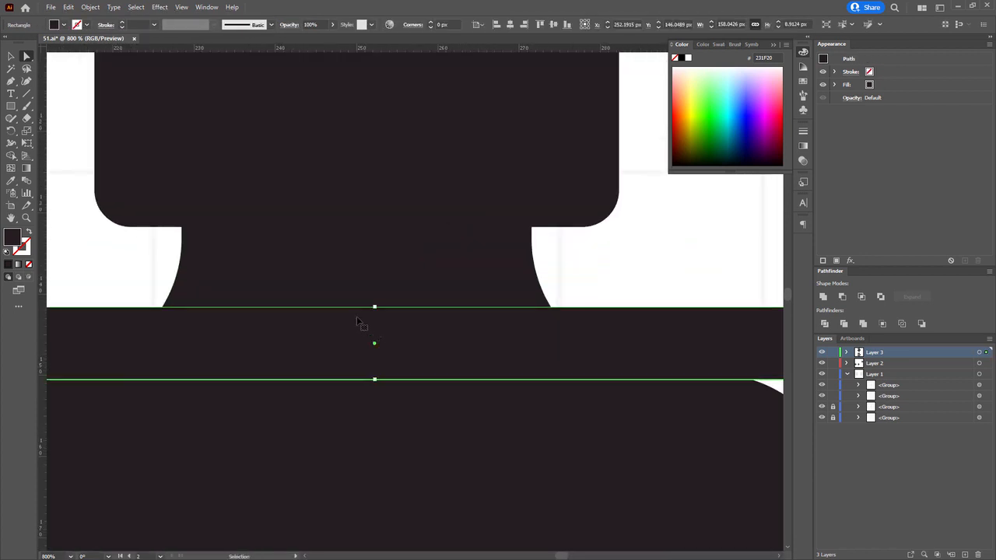
drag(375, 307, 376, 327)
Cut thin gaps at the neck's base and beneath the cap with Shape Builder
shift+click(393, 290)
key(shift+m)
drag(622, 358, 86, 350)
key(a)
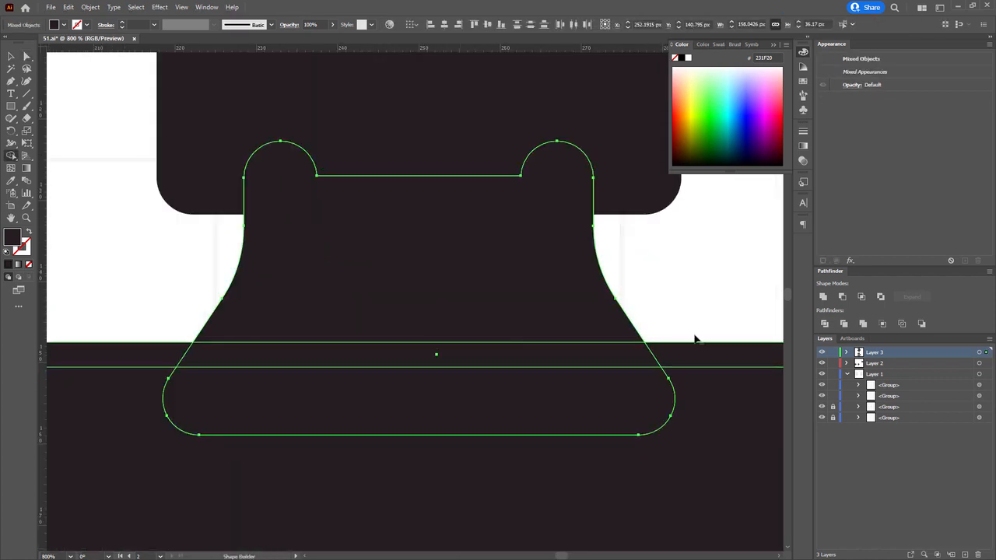
mouse_move(695, 340)
mouse_down()
mouse_move(206, 329)
mouse_move(185, 345)
mouse_up()
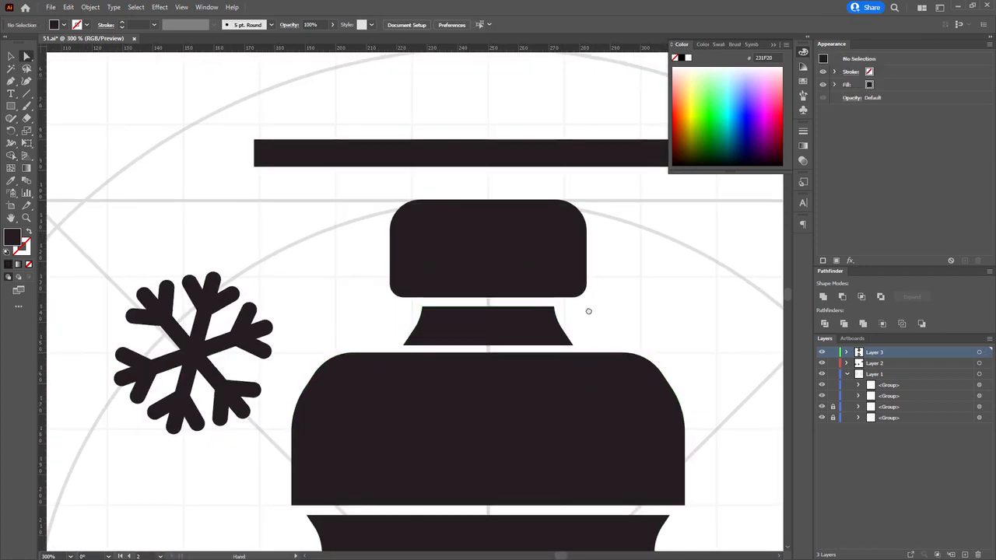
Adjust the rounding of the base section's upper corners to a radius of about 3.87 px
key(ctrl+minus)
key(ctrl+minus)
drag(572, 303, 471, 138)
scroll(472, 139, down, 1)
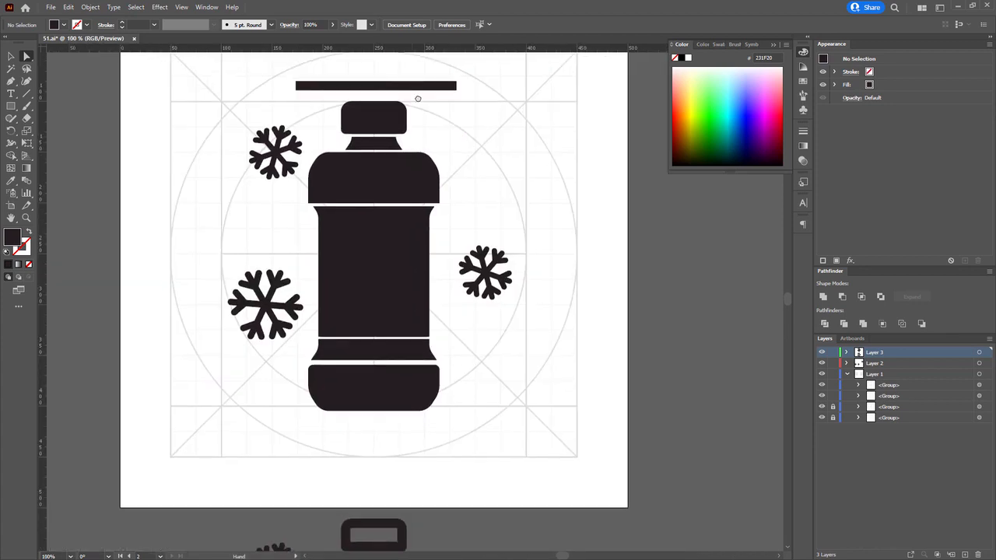
scroll(381, 331, up, 3)
scroll(566, 439, up, 3)
drag(128, 441, 538, 421)
drag(502, 418, 506, 413)
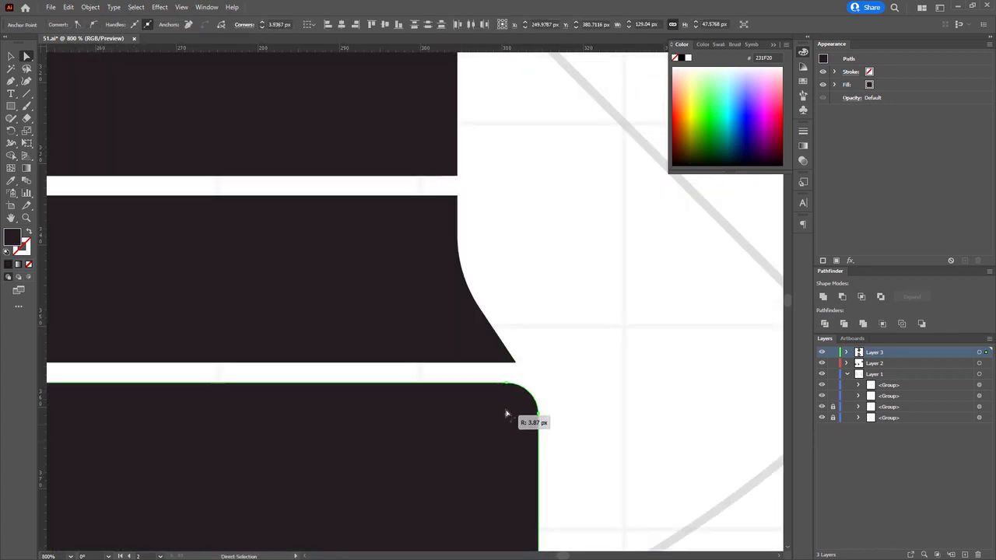
scroll(545, 374, down, 6)
click(553, 288)
Hide the label panel and waist pieces to expose the droplet outline
scroll(553, 289, up, 1)
drag(298, 221, 410, 251)
key(ctrl+3)
scroll(390, 281, up, 2)
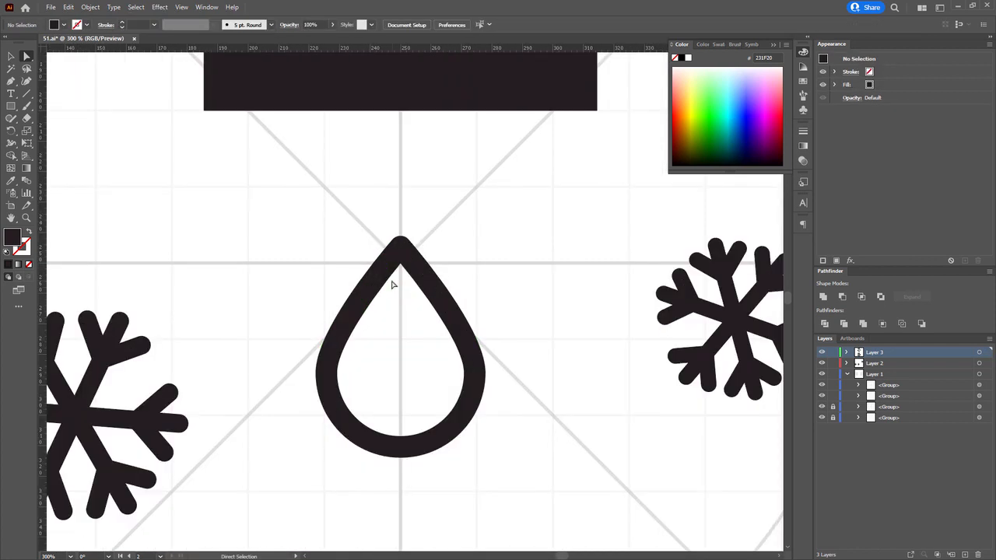
Delete the droplet's inner contour to make the droplet solid
click(402, 260)
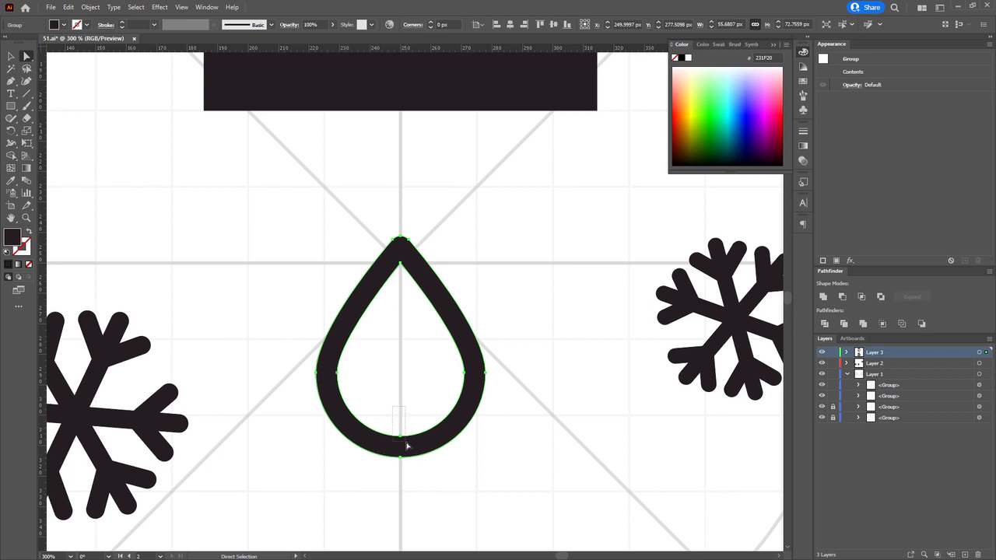
drag(408, 441, 410, 440)
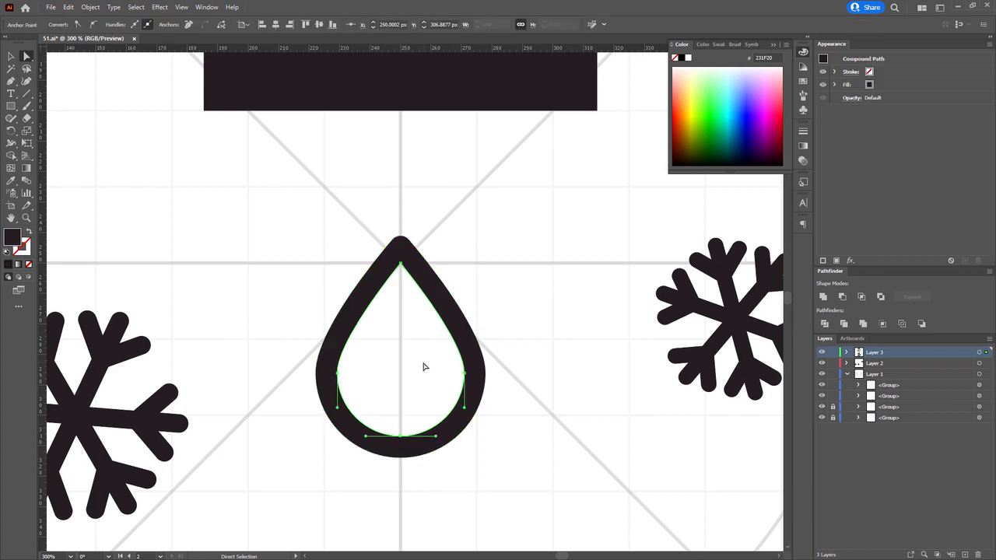
key(Delete)
key(Delete)
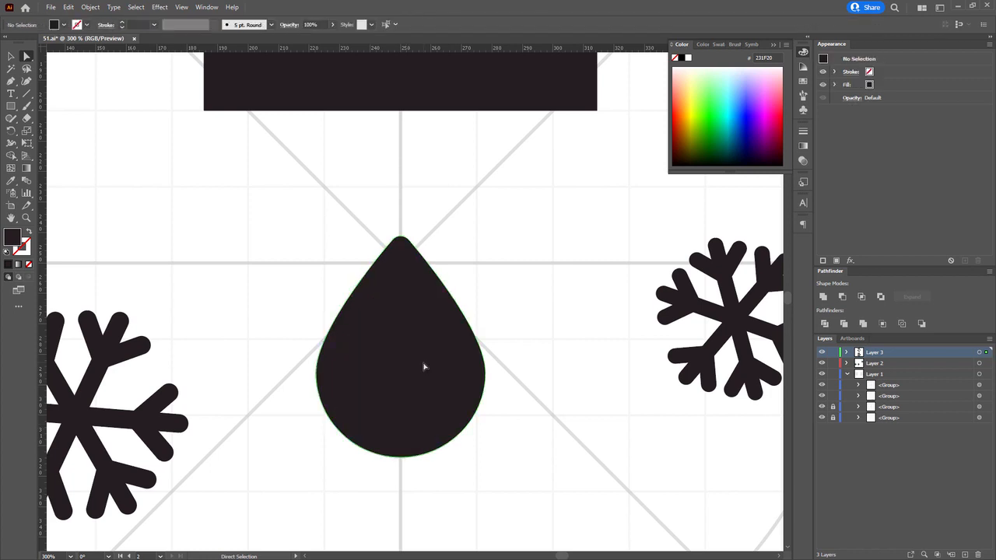
Show the hidden bottle parts again and cut the droplet out of the label panel with Shape Builder
drag(319, 214, 447, 351)
key(ctrl+minus)
key(ctrl+minus)
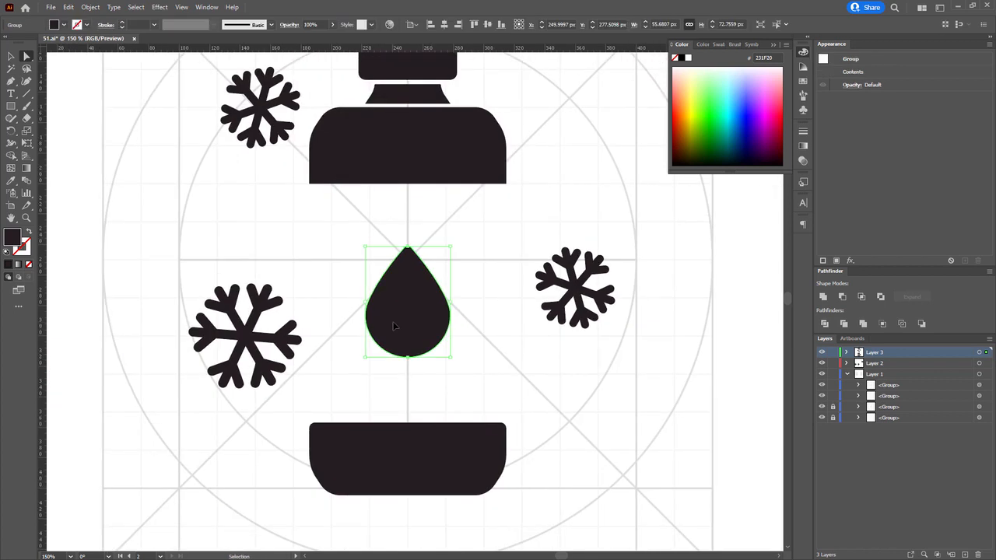
key(ctrl+alt+3)
key(shift+m)
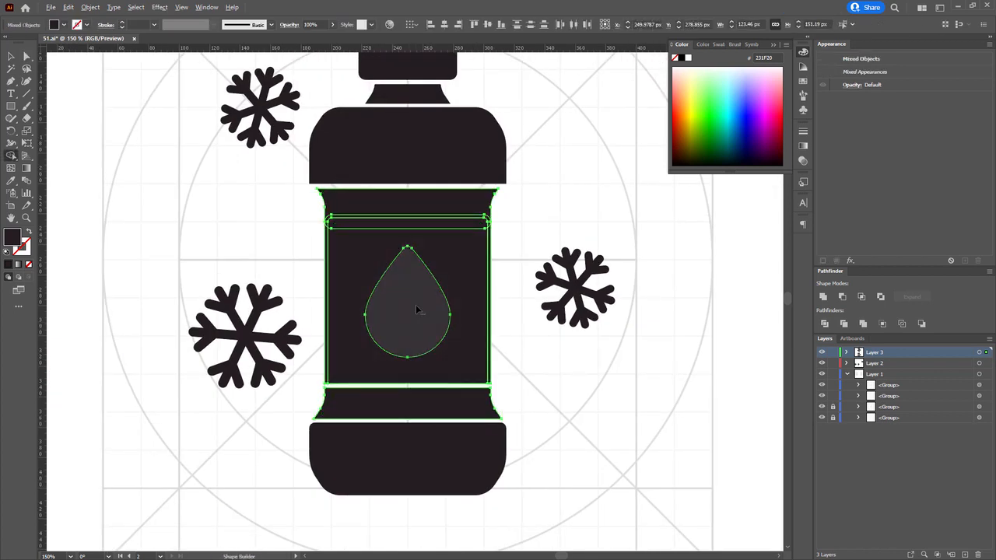
alt+click(414, 304)
key(v)
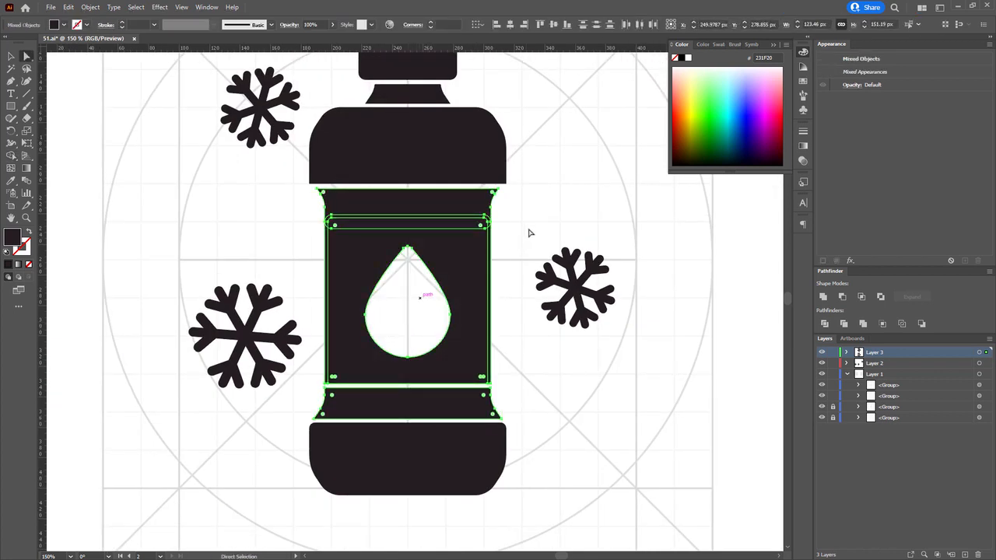
click(531, 230)
key(ctrl+1)
Undo the droplet cut-out and redo it with the droplet reduced to about 50 px wide
key(ctrl+z)
key(ctrl+z)
key(ctrl+z)
key(ctrl+z)
key(ctrl+z)
key(ctrl+z)
key(ctrl+z)
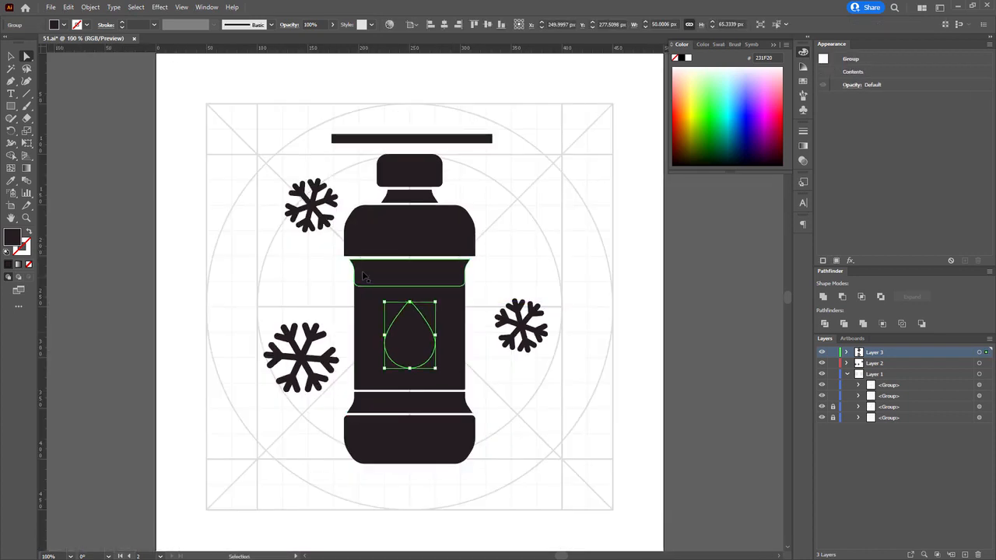
key(ctrl+shift+z)
key(ctrl+shift+z)
Move the spare bar off the artwork to the empty area above the artboard
drag(553, 246, 512, 309)
drag(374, 203, 374, 92)
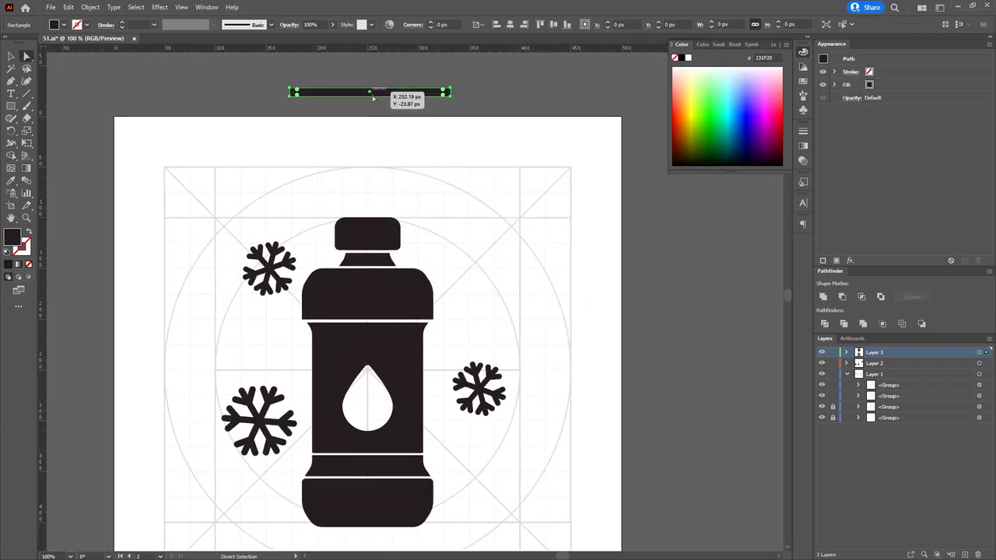
drag(556, 338, 562, 277)
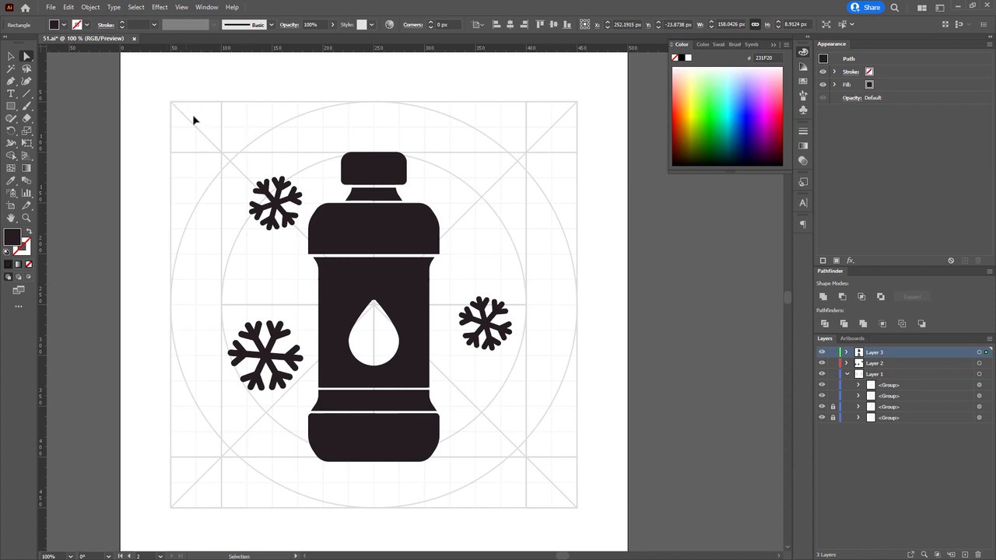
Select the whole bottle and the three snowflakes and unite their overlapping shapes with Pathfinder
key(a)
drag(193, 120, 563, 480)
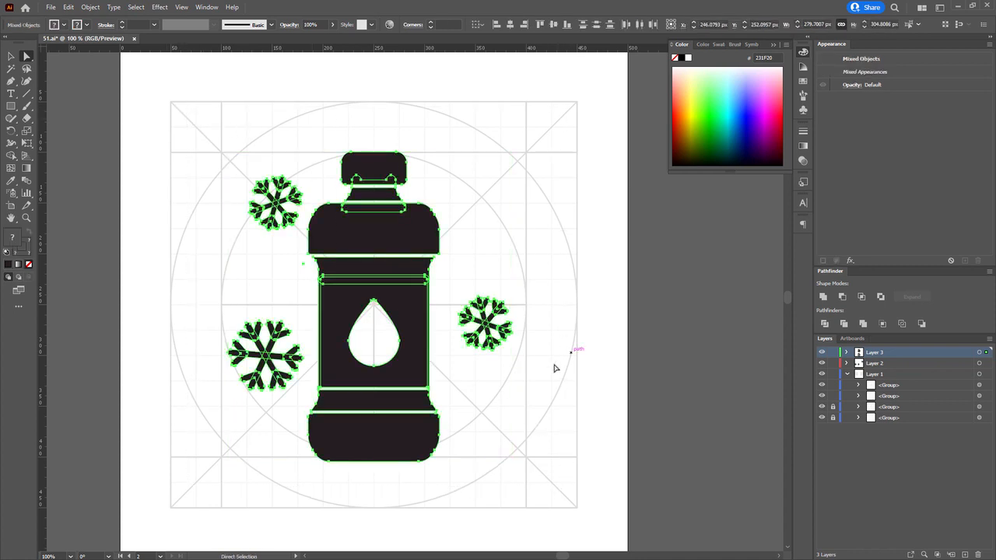
scroll(566, 321, down, 1)
drag(532, 365, 487, 313)
scroll(413, 262, up, 1)
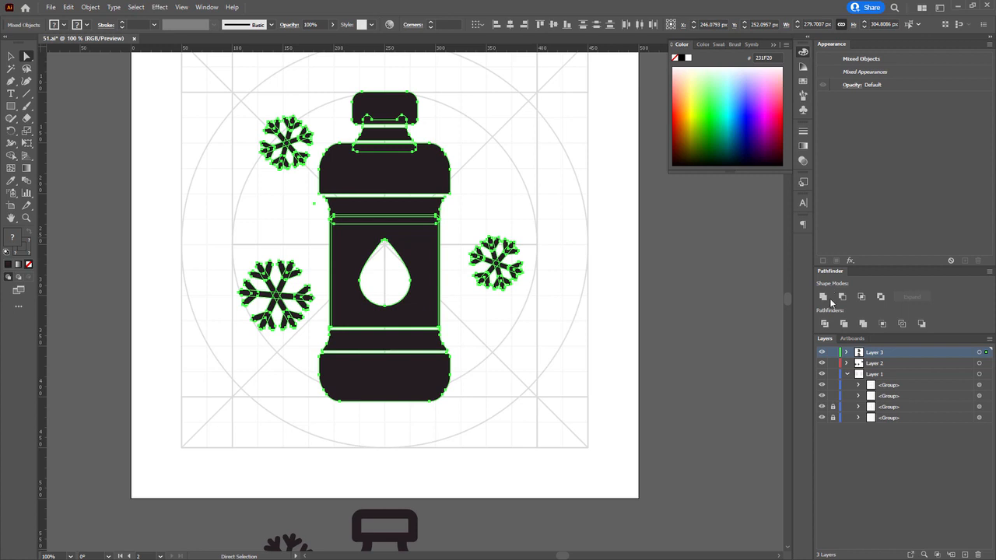
click(824, 297)
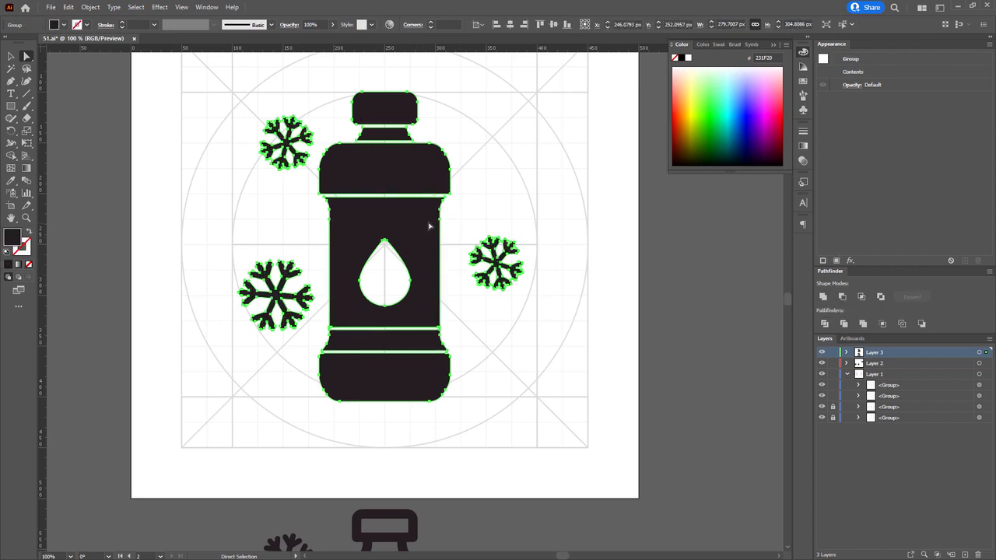
click(497, 210)
drag(499, 210, 398, 271)
scroll(463, 234, down, 1)
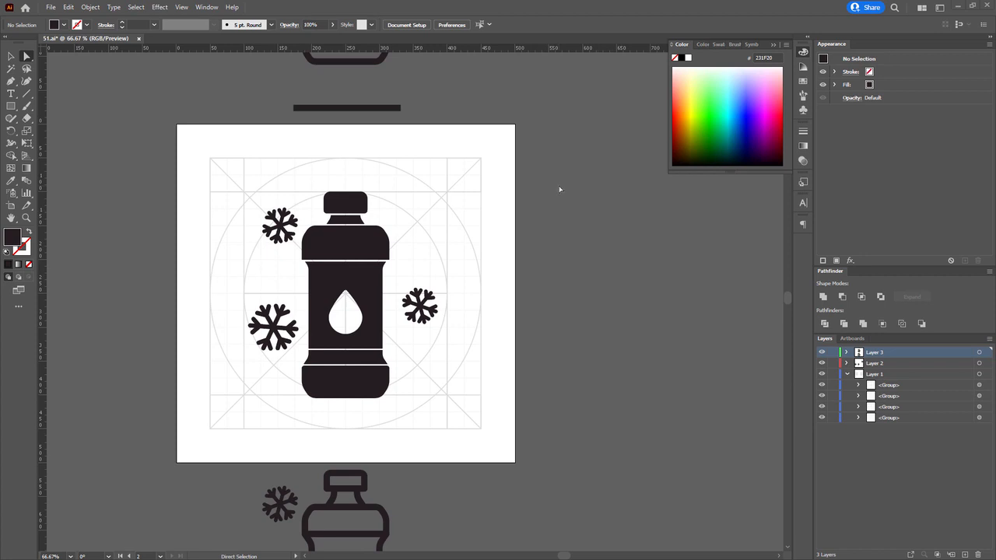
Duplicate the solid icon's artboard with its artwork beside the original and lock the copied guide grid
drag(553, 193, 506, 191)
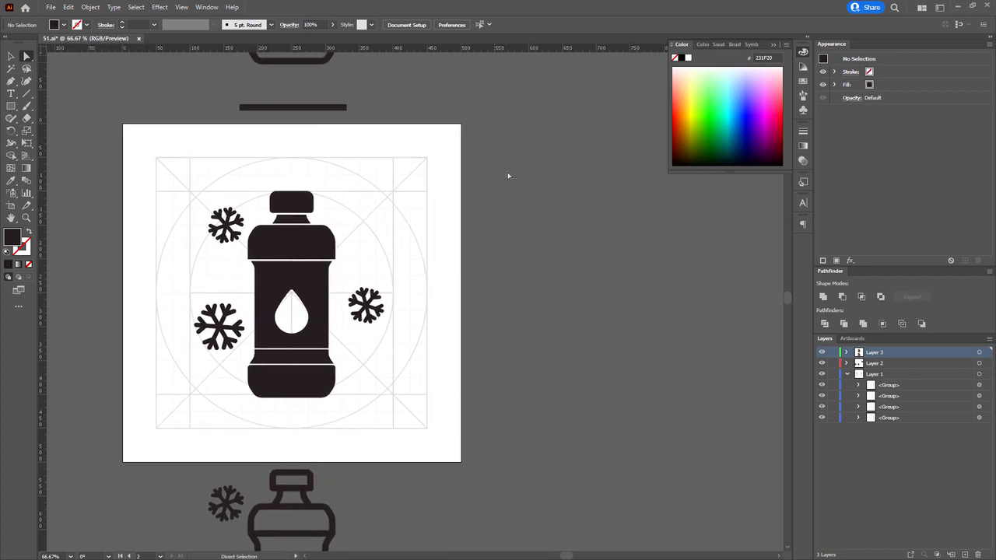
key(shift+o)
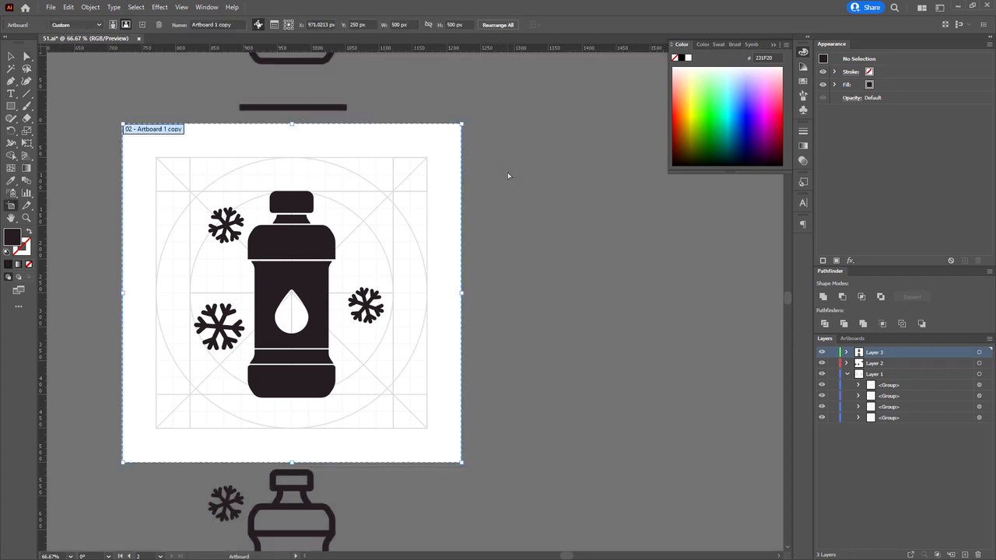
drag(157, 132, 287, 247)
key(a)
key(ctrl+2)
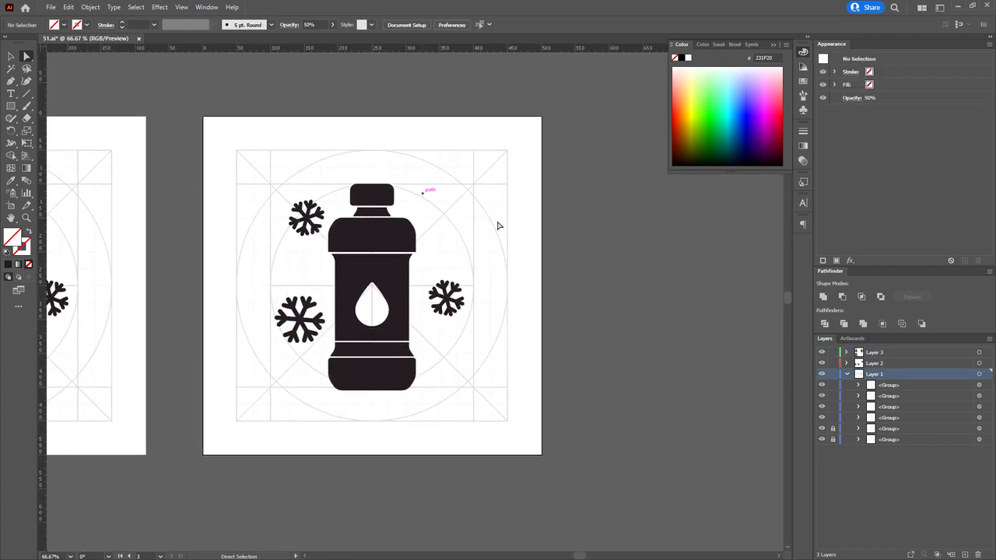
Draw a square about 27 px wide above the new artboard and fill it with bright cyan 00E3FC
drag(434, 156, 448, 167)
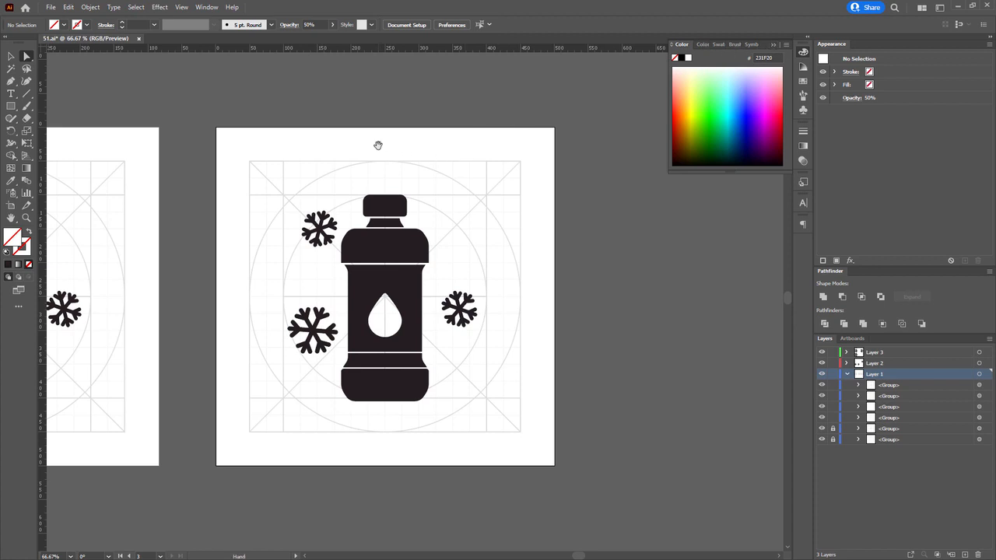
drag(379, 150, 398, 163)
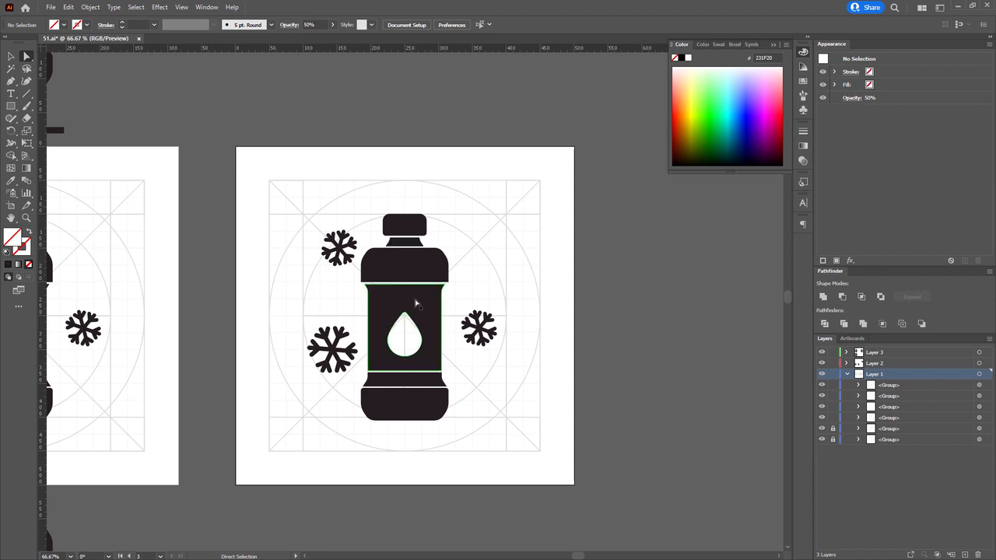
scroll(402, 255, up, 1)
drag(416, 164, 405, 168)
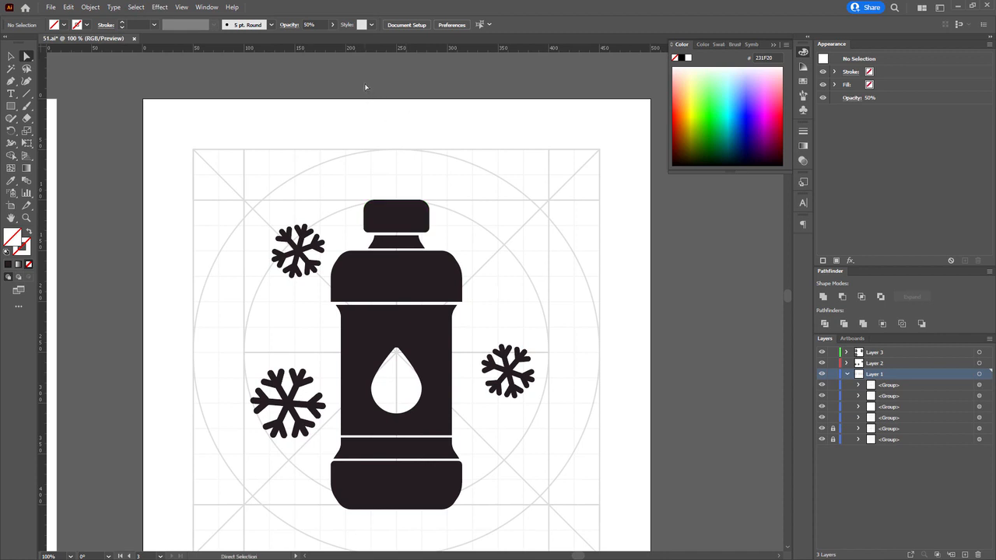
click(10, 105)
drag(382, 67, 411, 97)
key(a)
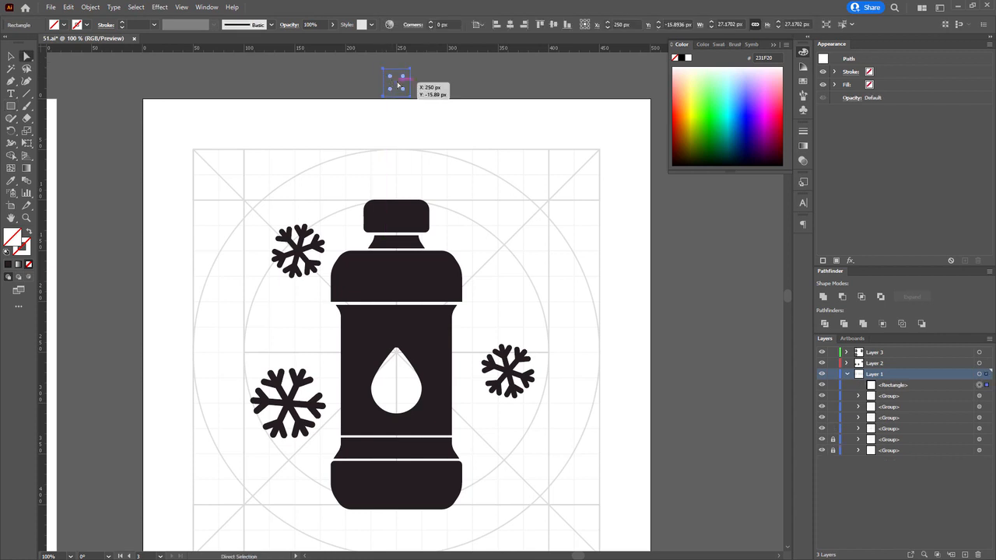
drag(398, 84, 398, 80)
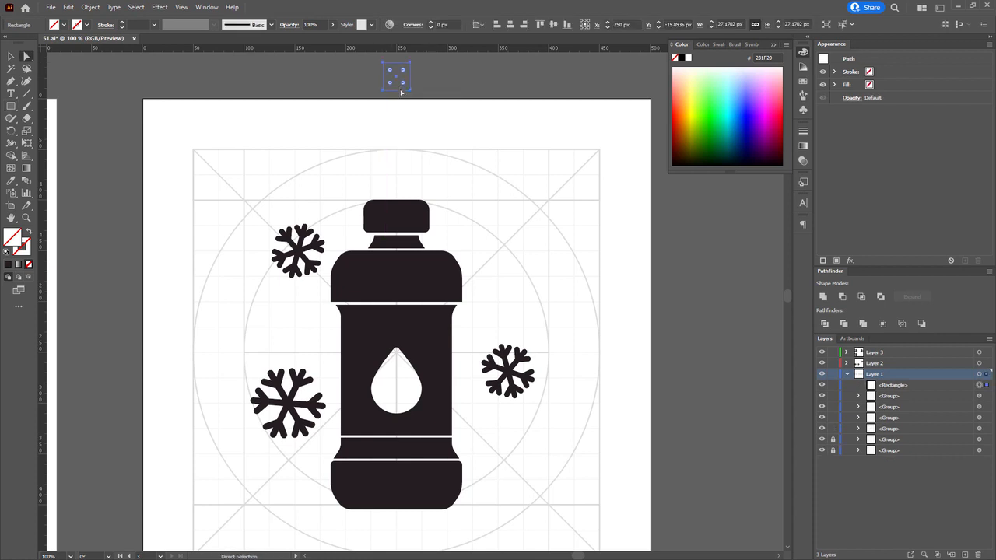
click(730, 97)
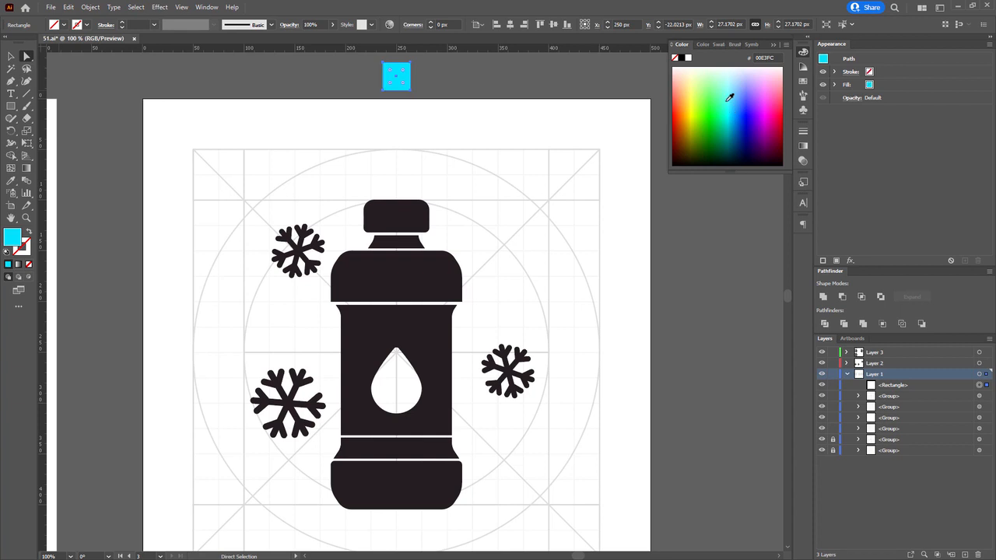
Duplicate the cyan square, set the pair side by side higher above the artboard, and select the second square
drag(397, 76, 379, 115)
shift+click(396, 78)
drag(413, 116, 413, 78)
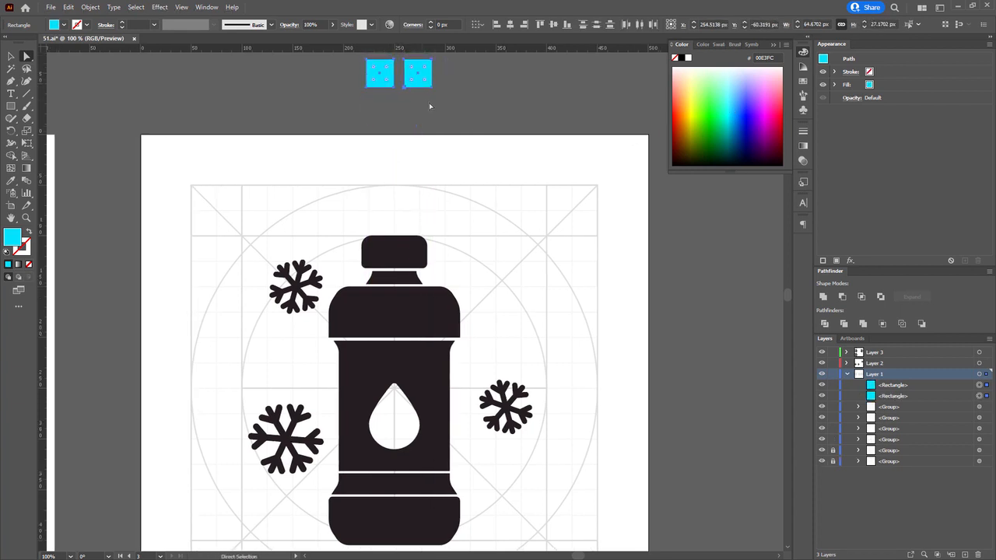
click(425, 99)
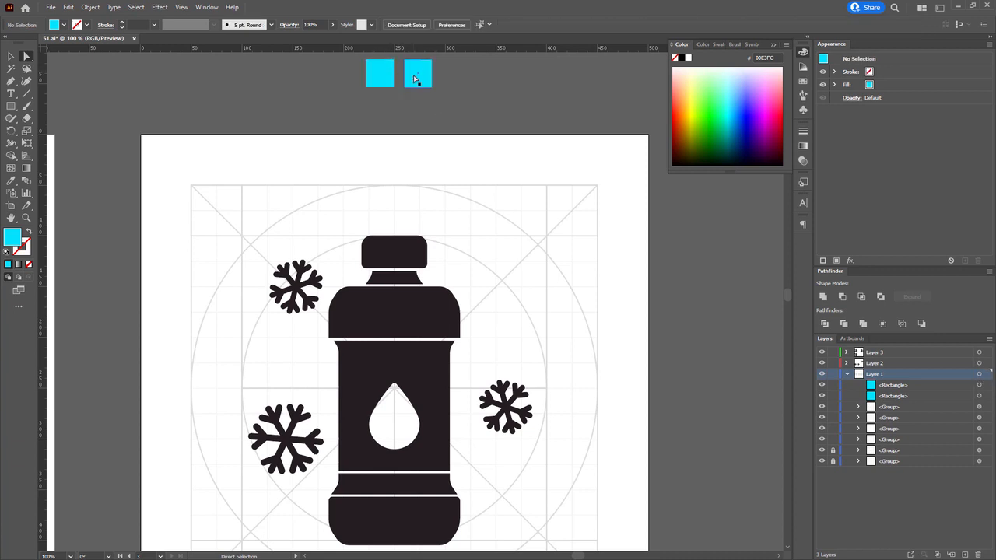
click(414, 77)
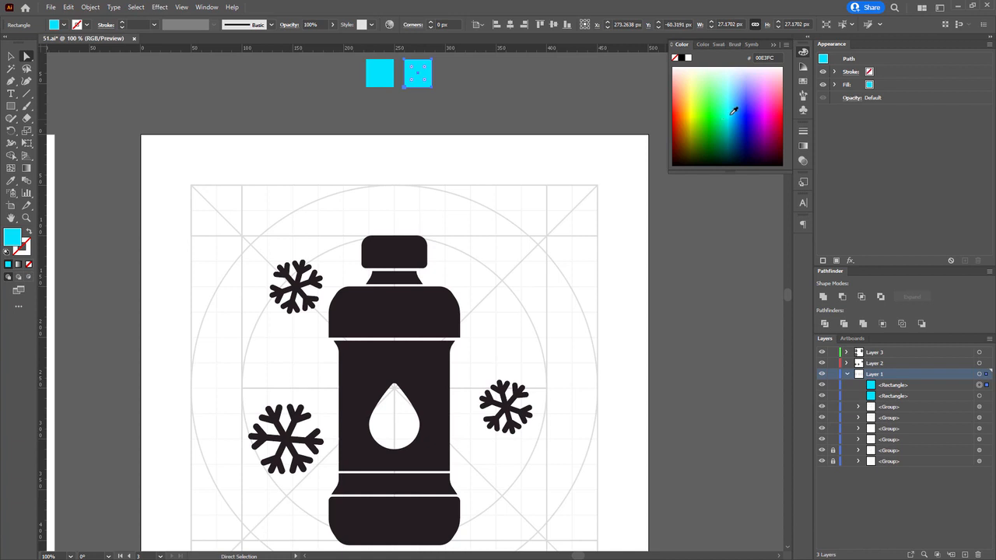
Change the second square's fill to blue 0A8DFF
drag(733, 111, 736, 73)
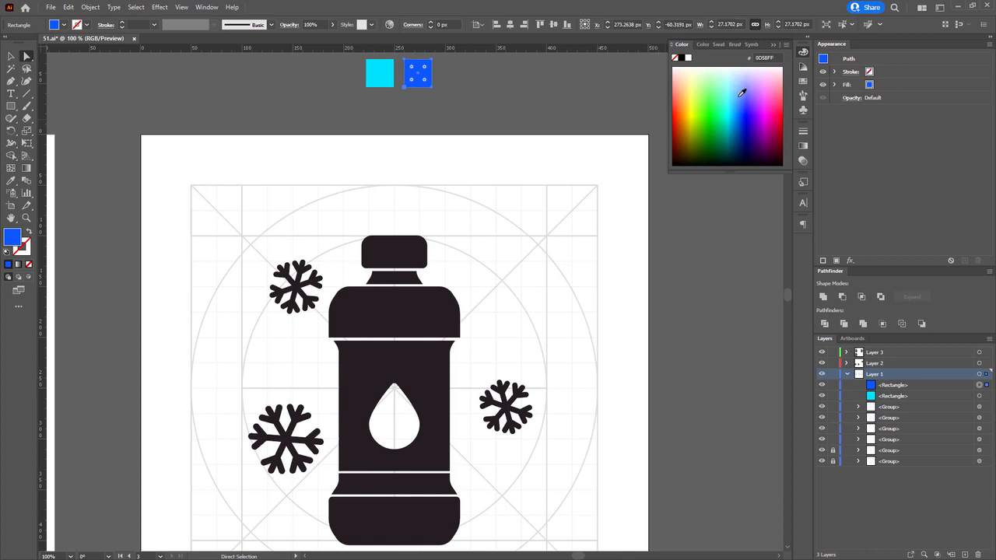
drag(741, 92, 739, 109)
click(411, 109)
Draw a rectangle about 65 × 11 px below the squares and fill it with a linear gradient from the squares' cyan to their blue
key(m)
drag(366, 102, 400, 112)
key(a)
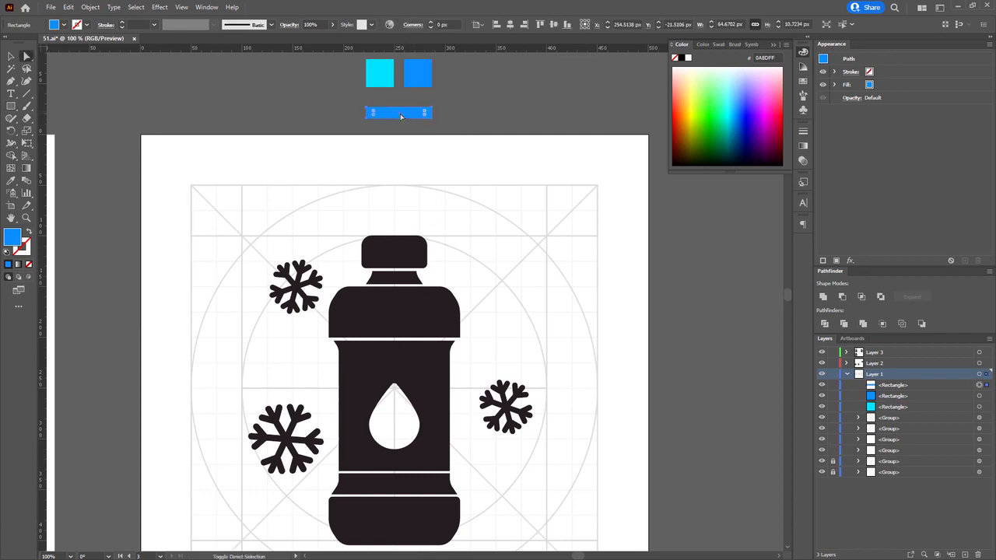
key(period)
click(682, 218)
click(682, 238)
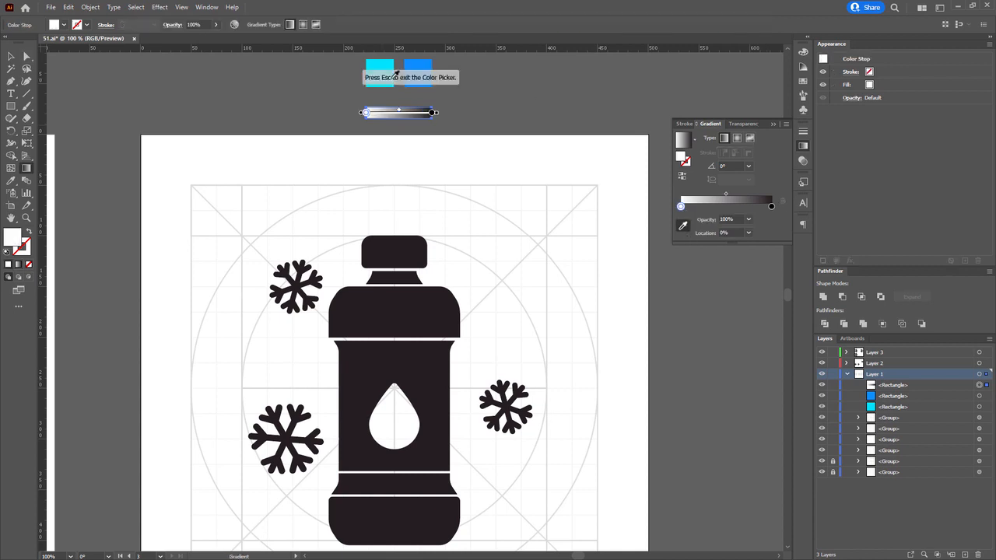
click(390, 72)
click(771, 206)
click(415, 67)
key(a)
click(486, 112)
mouse_move(486, 113)
mouse_down()
mouse_move(474, 91)
mouse_move(466, 117)
mouse_up()
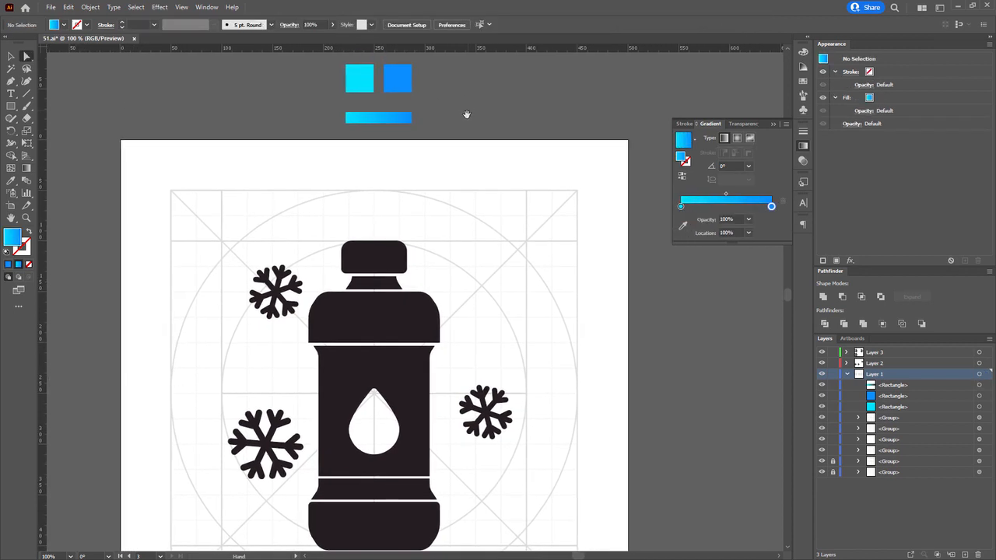
Apply the cyan-to-blue gradient of the swatch bar to the bottle cap with the Eyedropper
click(376, 254)
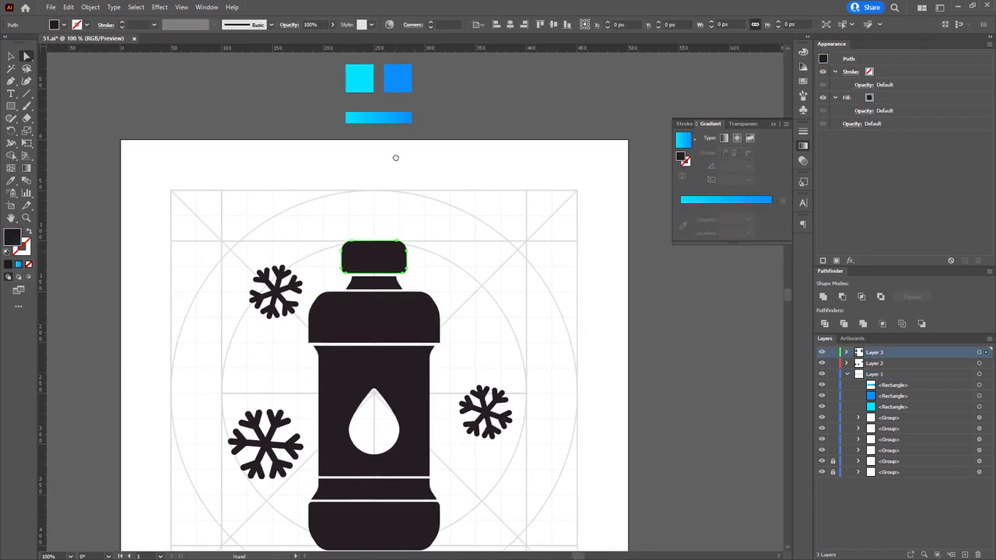
drag(393, 184, 387, 214)
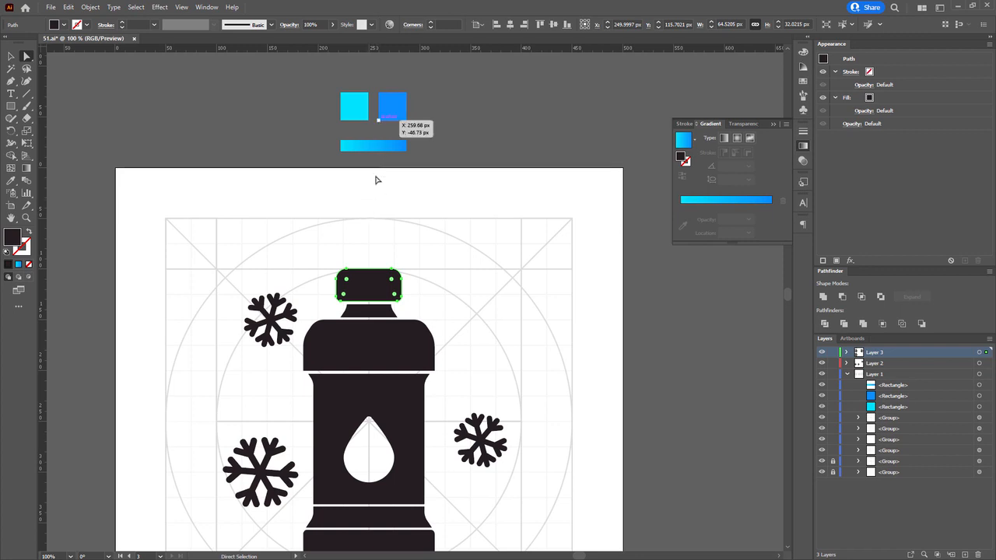
key(i)
click(376, 150)
key(a)
click(451, 142)
drag(456, 261, 443, 138)
drag(379, 249, 378, 354)
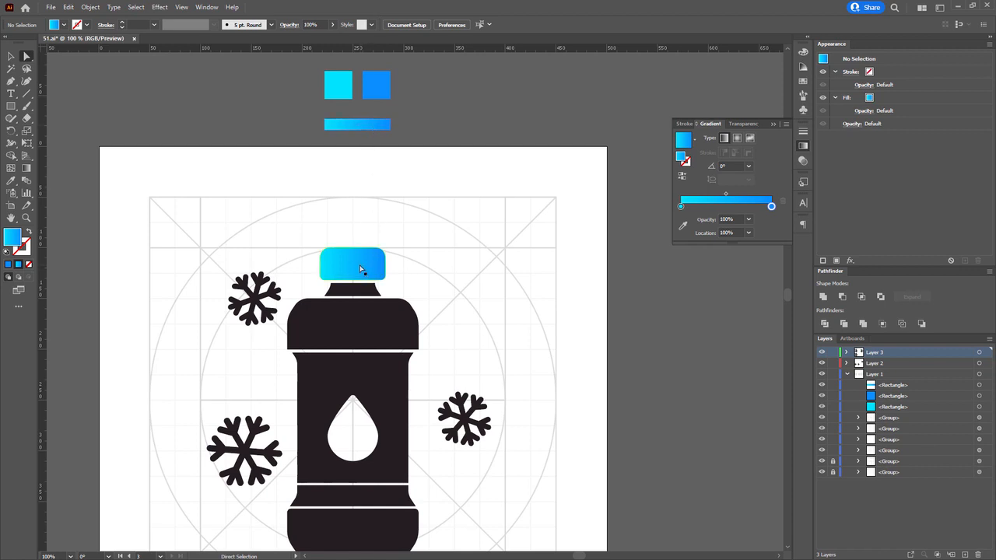
Copy the cap's gradient onto the bottle's middle section with the drop cutout
scroll(373, 307, down, 3)
click(381, 261)
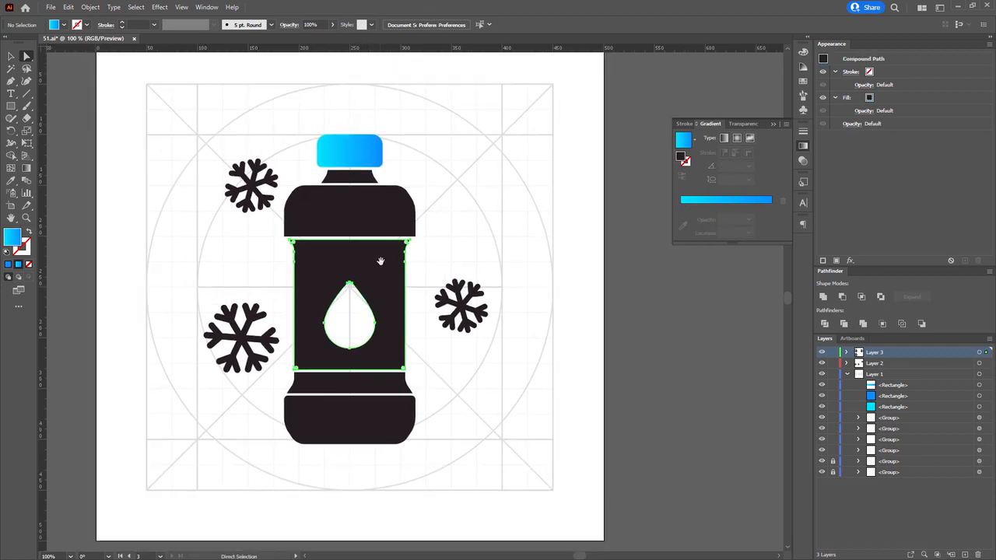
drag(380, 261, 381, 284)
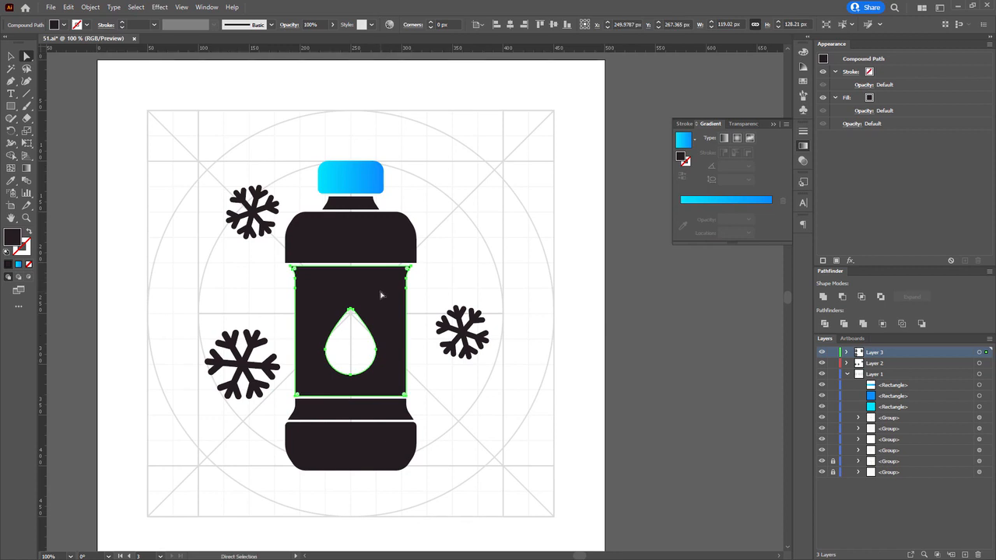
key(i)
click(372, 181)
key(a)
click(463, 248)
mouse_move(463, 248)
mouse_down()
mouse_move(464, 172)
mouse_move(459, 248)
mouse_up()
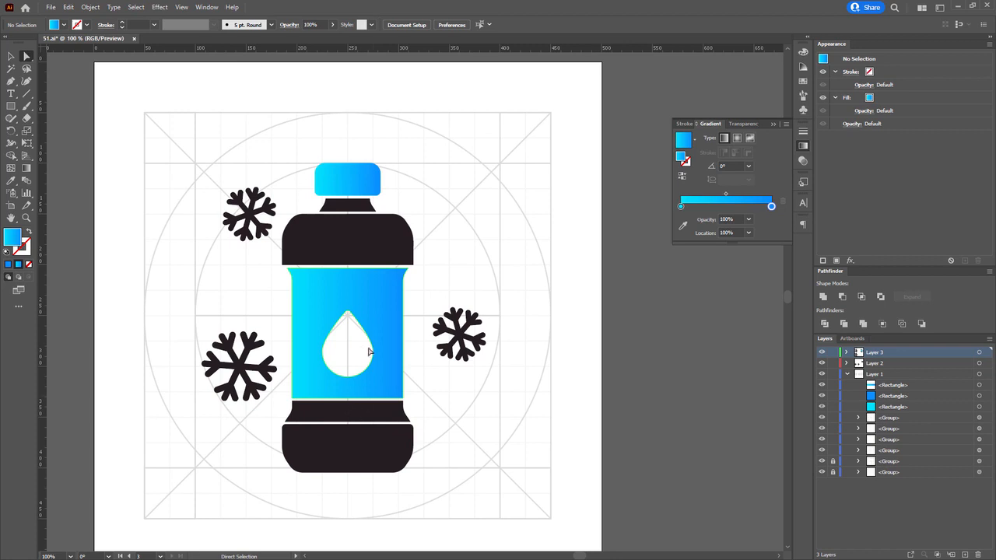
Duplicate the gradient bar to the right of the artboard and turn the copy upright
drag(355, 243, 265, 291)
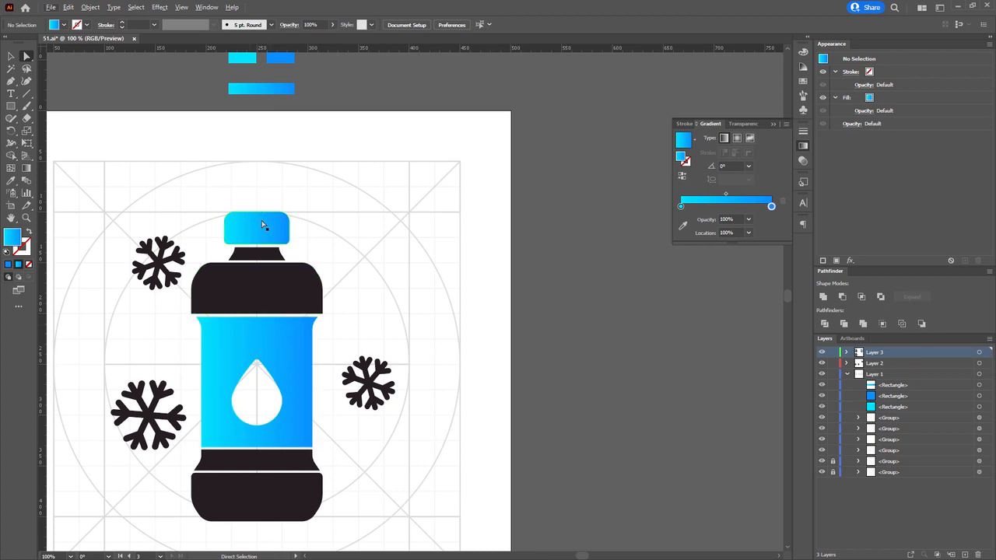
drag(260, 90, 573, 377)
drag(563, 356, 564, 252)
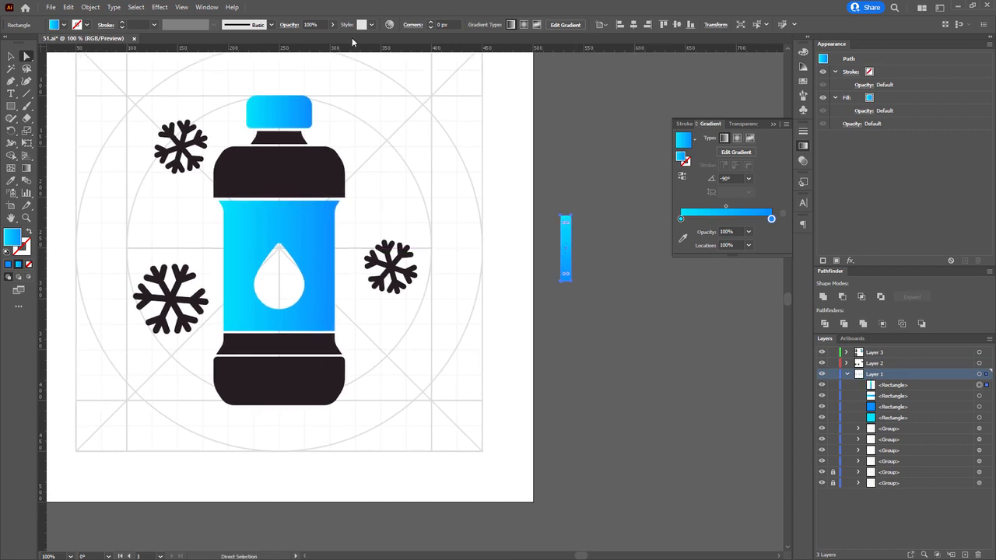
Recolor the upright bar's gradient to grey with hue about 171°, saturation 13% and brightness 59%
click(391, 25)
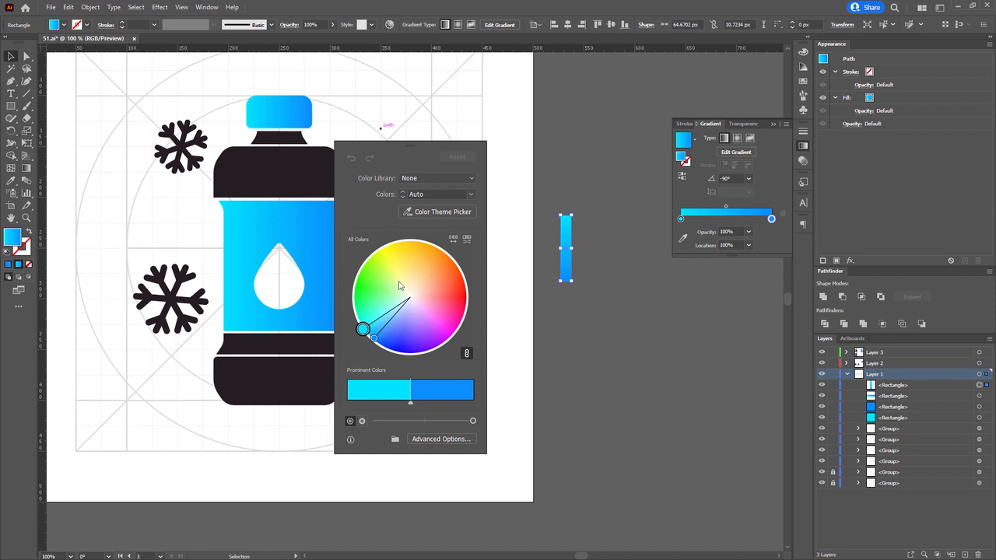
click(449, 440)
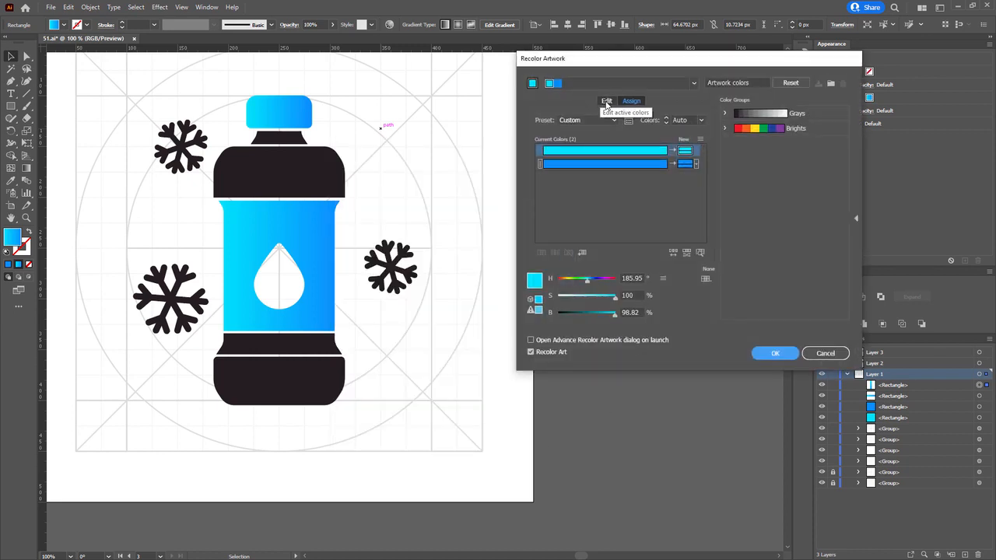
click(607, 102)
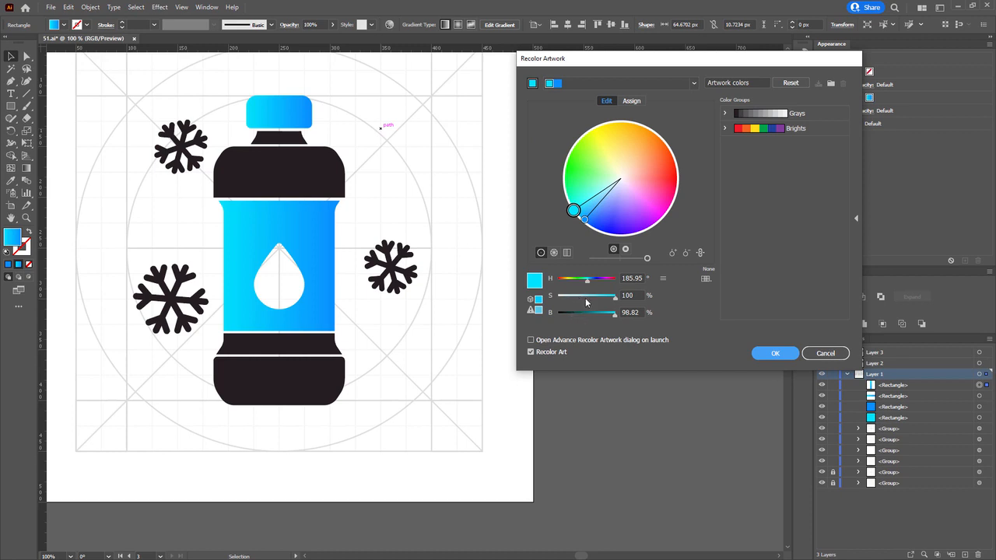
drag(586, 300, 563, 301)
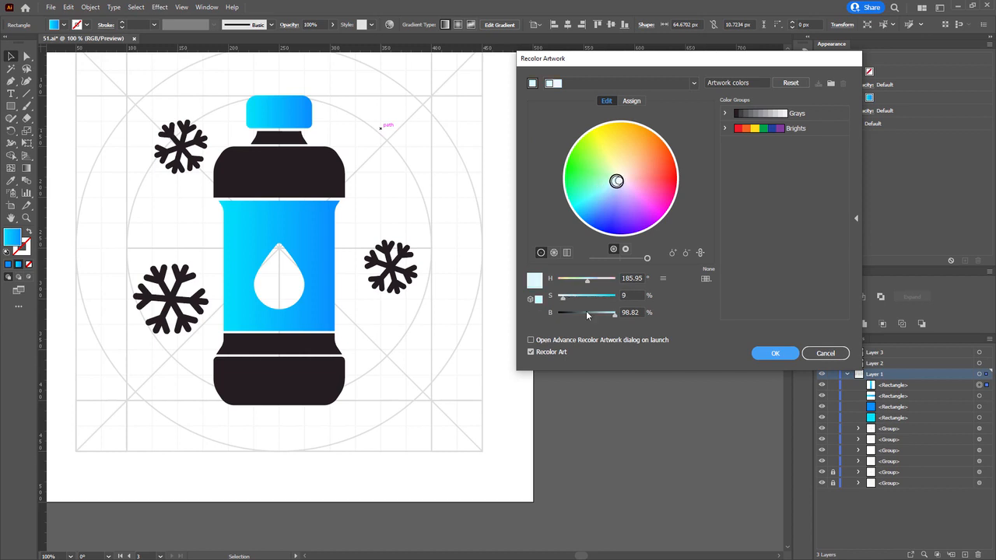
click(588, 314)
click(566, 299)
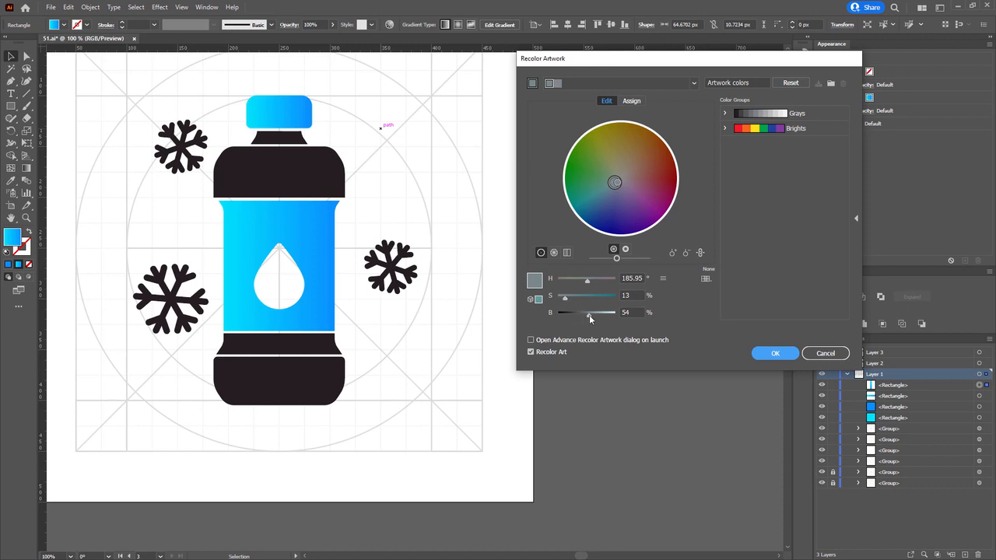
drag(589, 314, 595, 315)
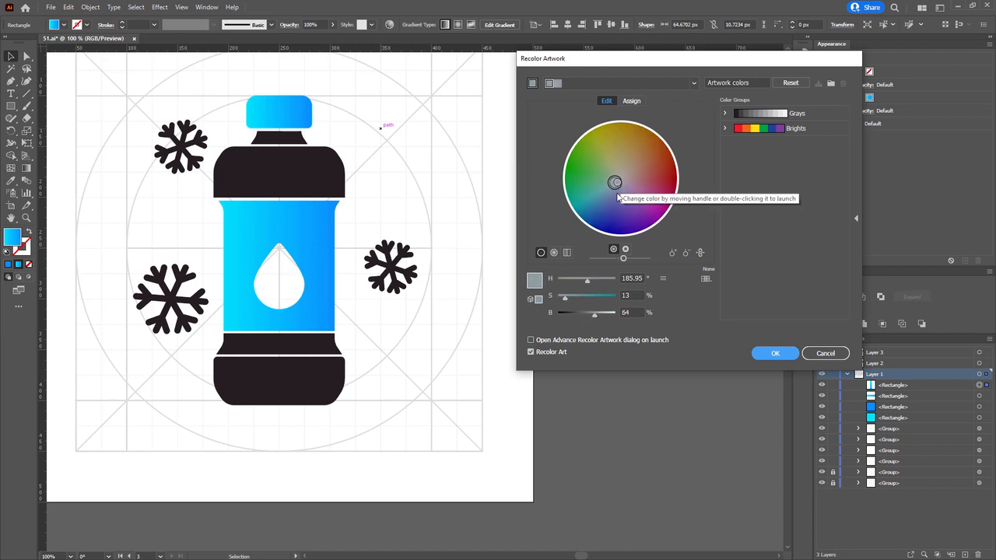
drag(588, 281, 591, 280)
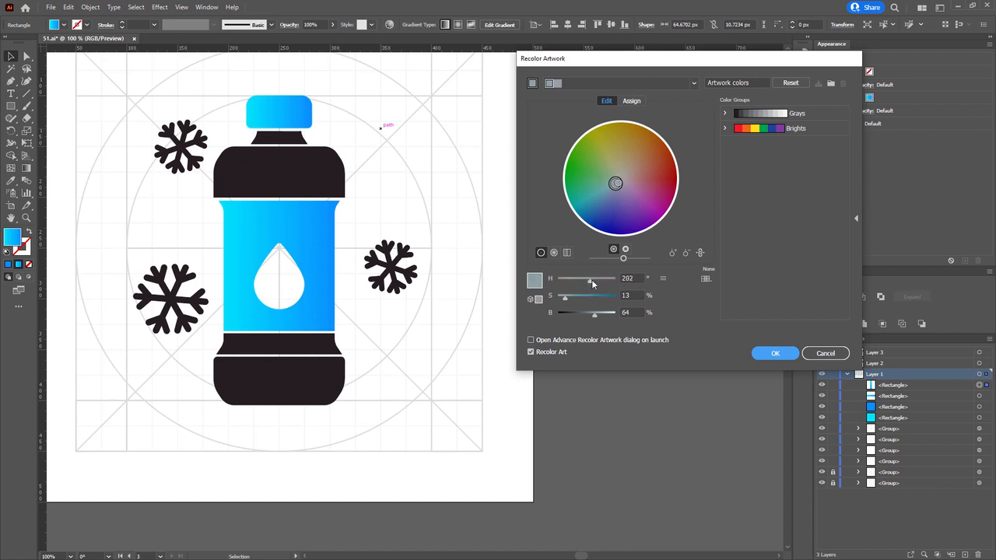
drag(593, 317, 591, 317)
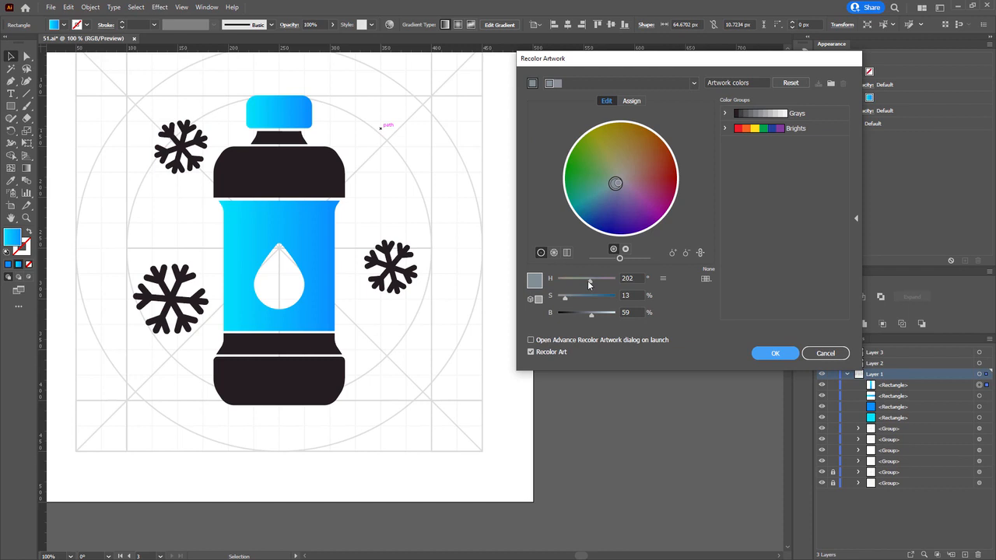
drag(589, 282, 585, 283)
click(770, 357)
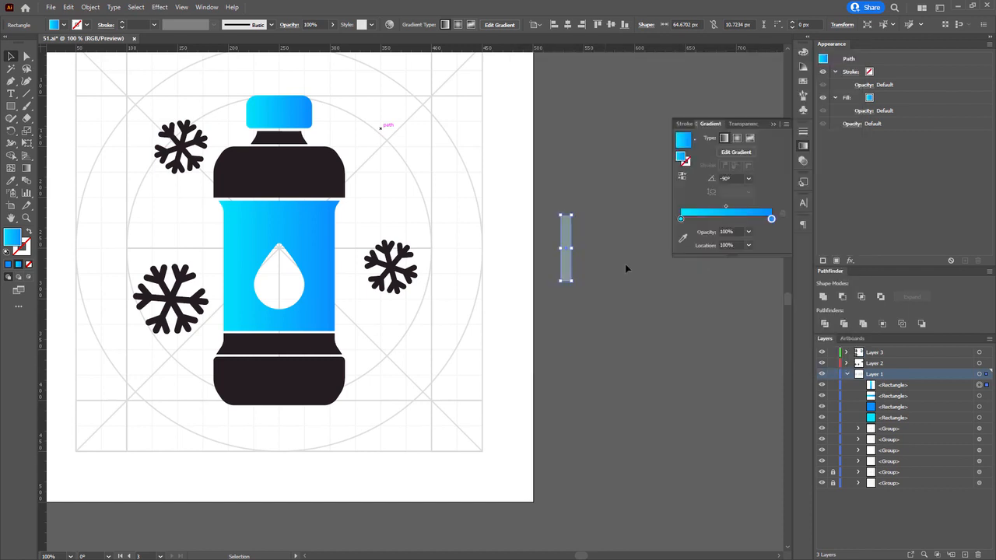
key(a)
click(515, 223)
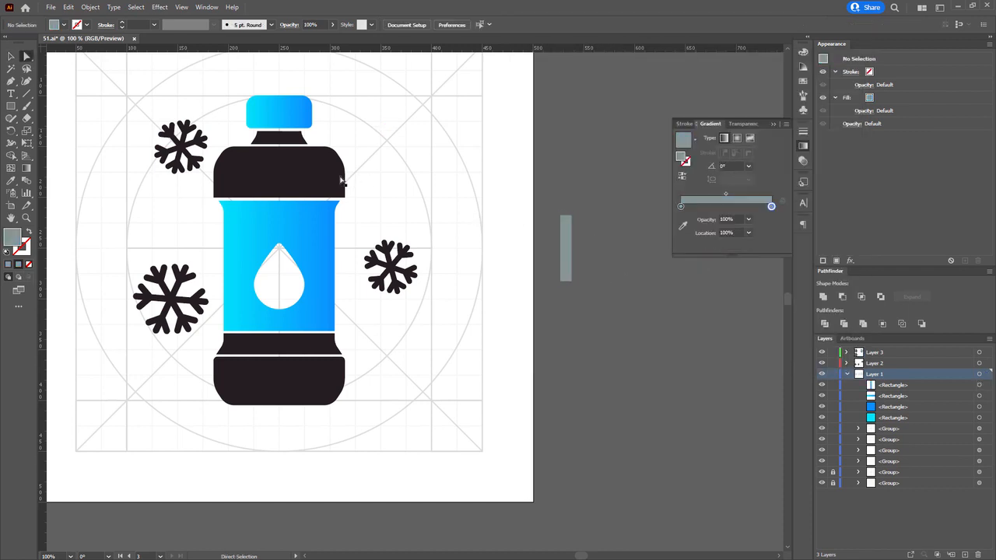
Apply the grey gradient of the upright bar to the bottle's shoulder section and base
click(274, 169)
shift+click(280, 377)
key(i)
click(572, 232)
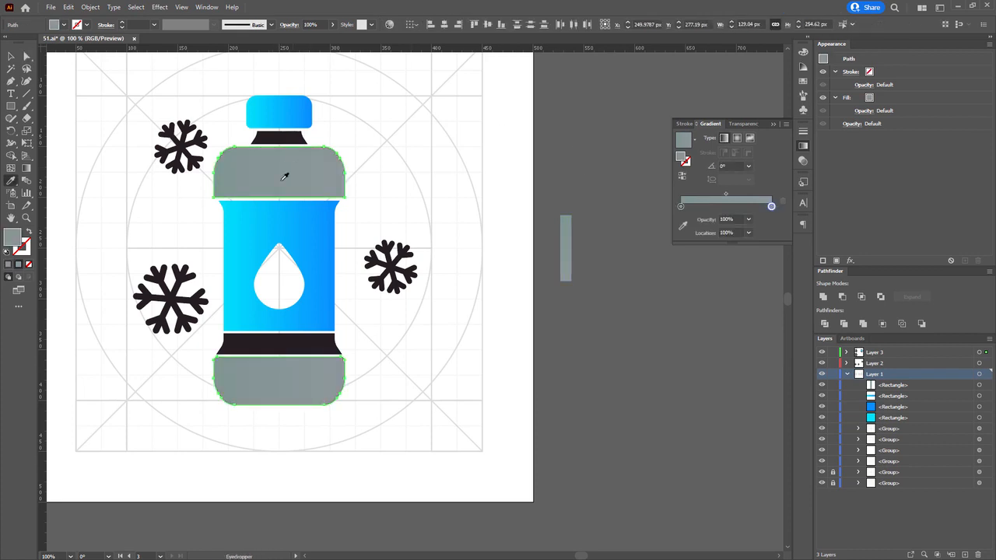
key(a)
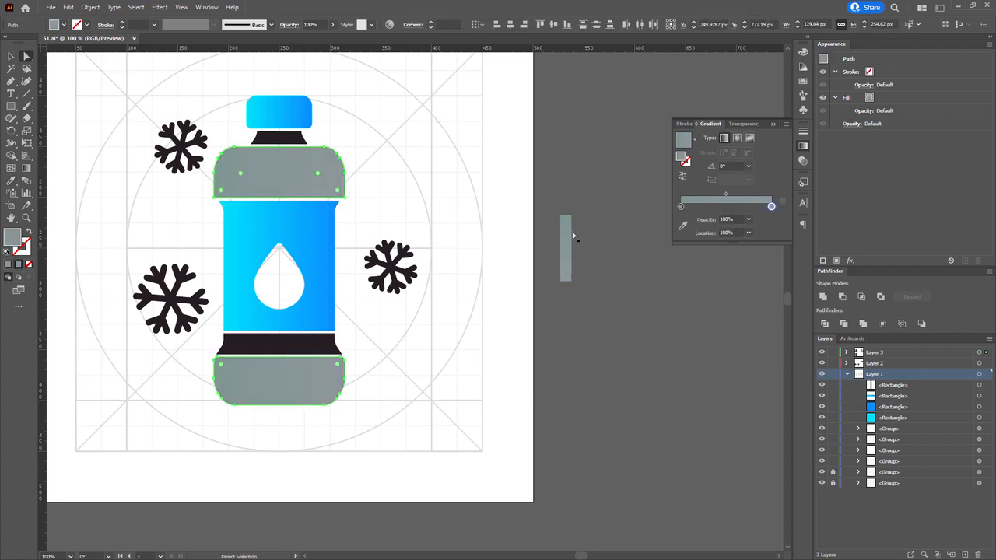
Copy the grey gradient from the base onto the bottle's neck and the flared band above the base
scroll(271, 131, up, 3)
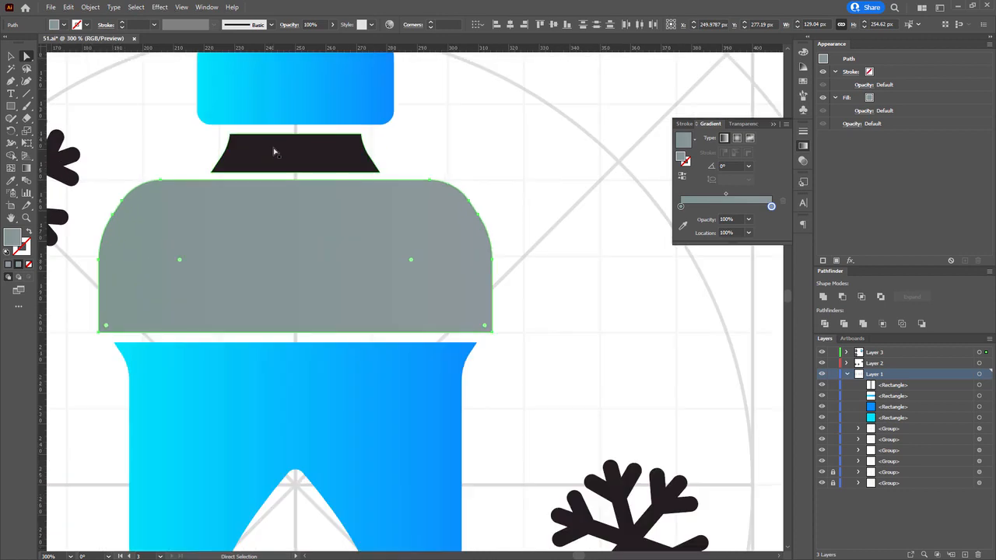
click(275, 150)
key(space)
drag(506, 370, 513, 148)
drag(465, 422, 465, 249)
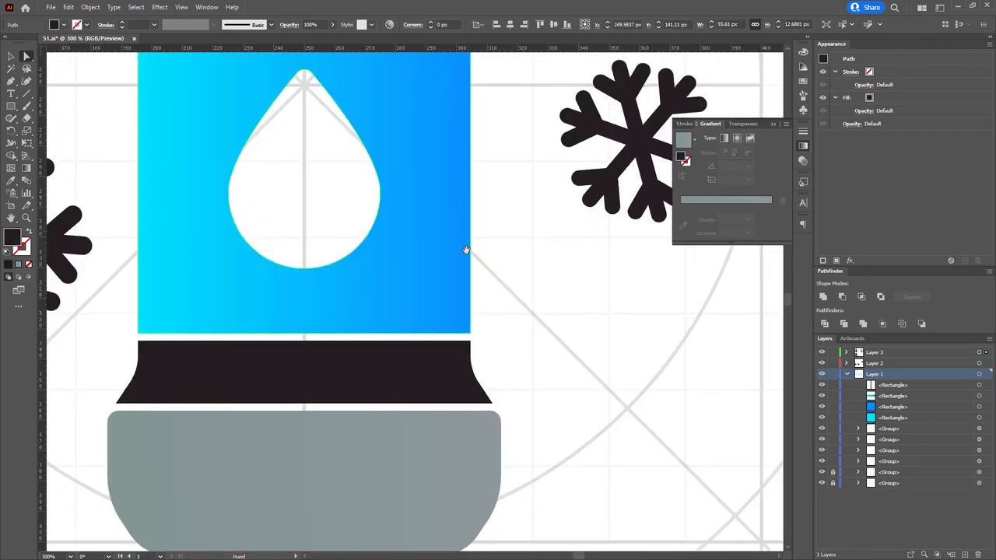
shift+click(413, 377)
drag(417, 409, 415, 345)
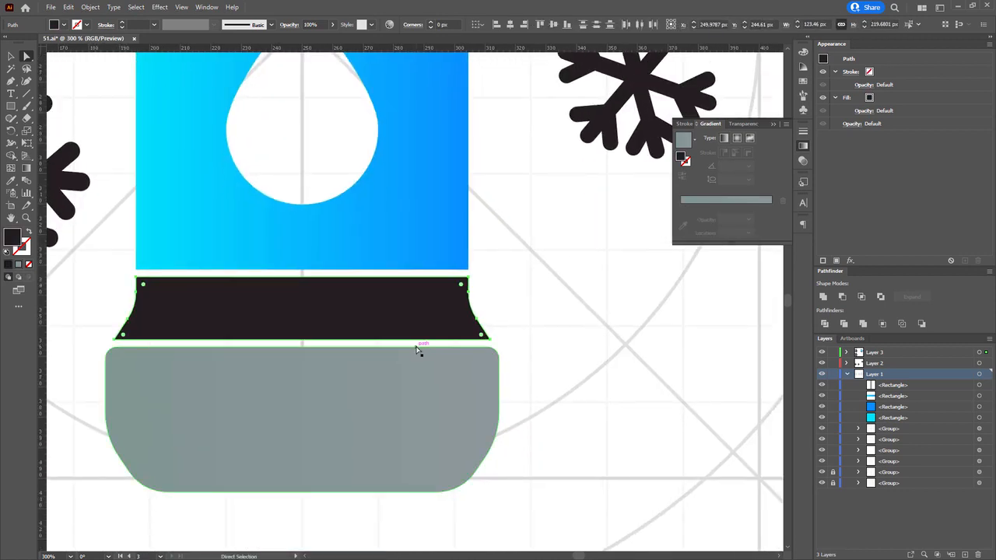
key(i)
click(418, 355)
scroll(514, 290, down, 4)
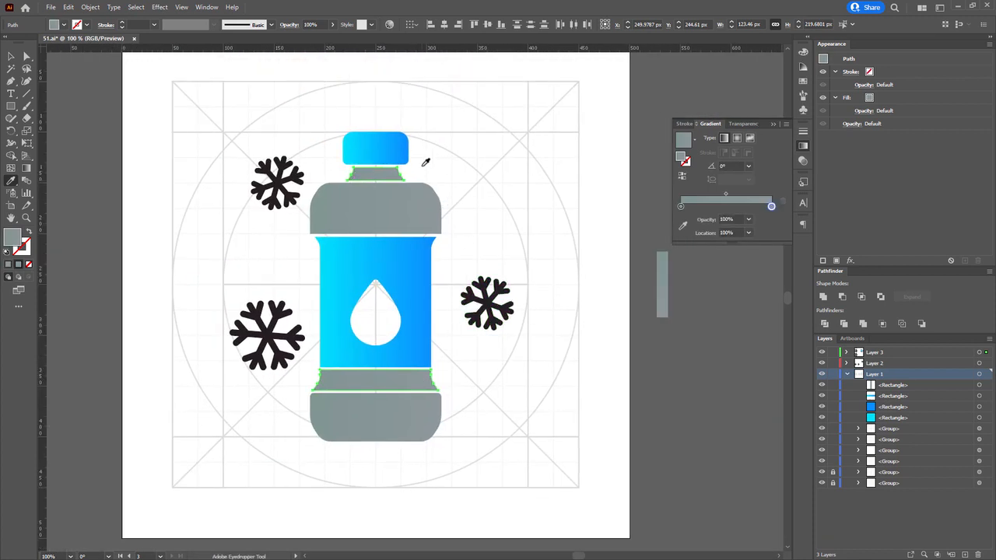
Darken the neck and the lower flared band by recoloring them to 37% brightness
key(a)
click(390, 24)
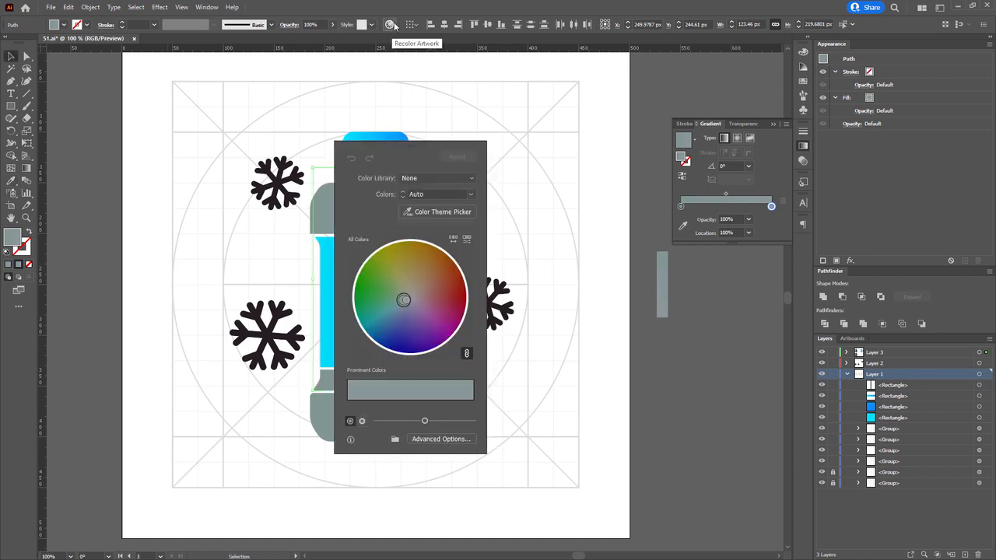
click(437, 439)
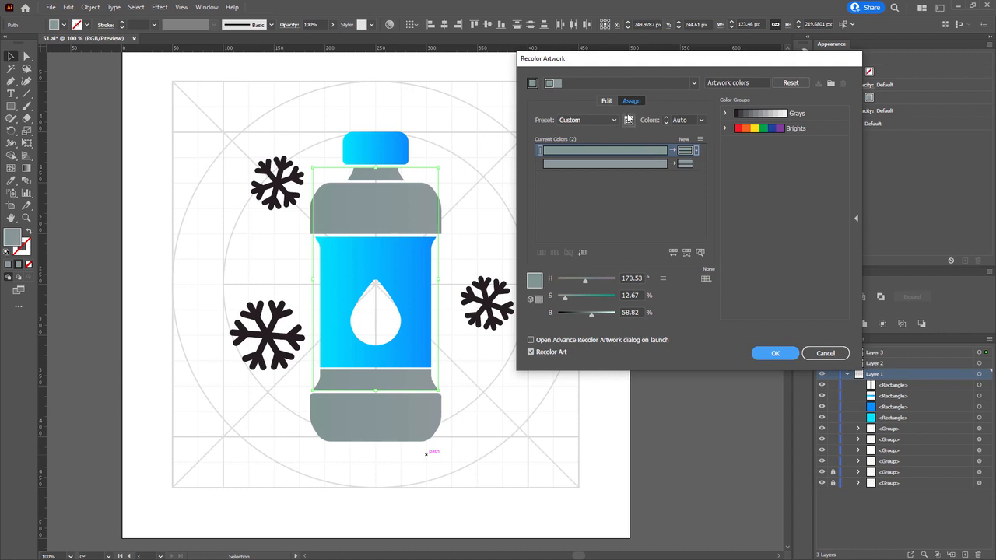
click(607, 100)
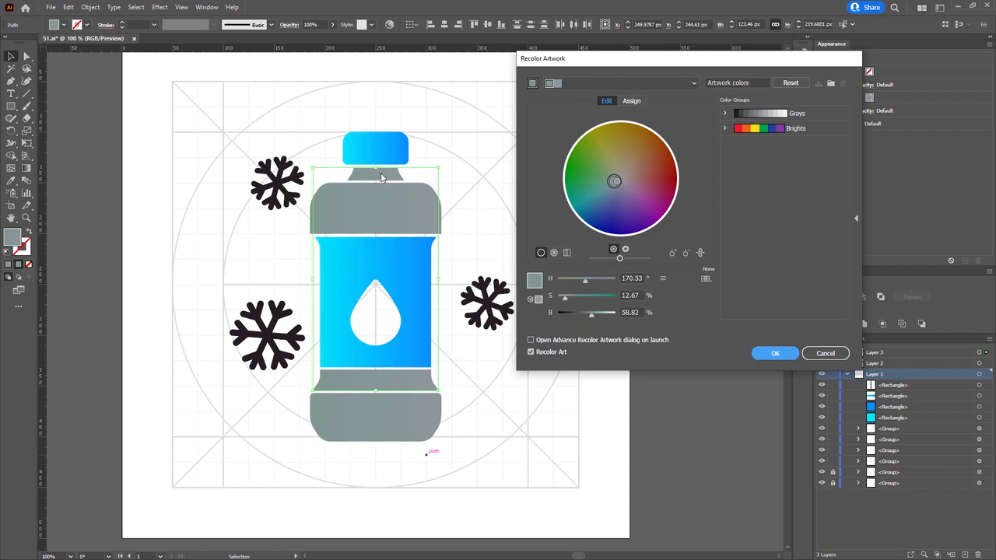
click(579, 315)
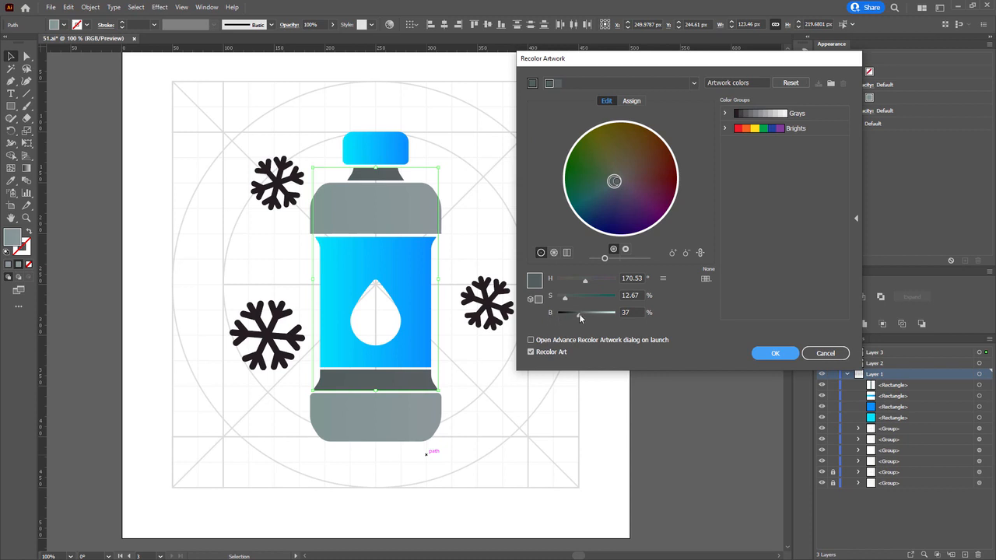
click(775, 353)
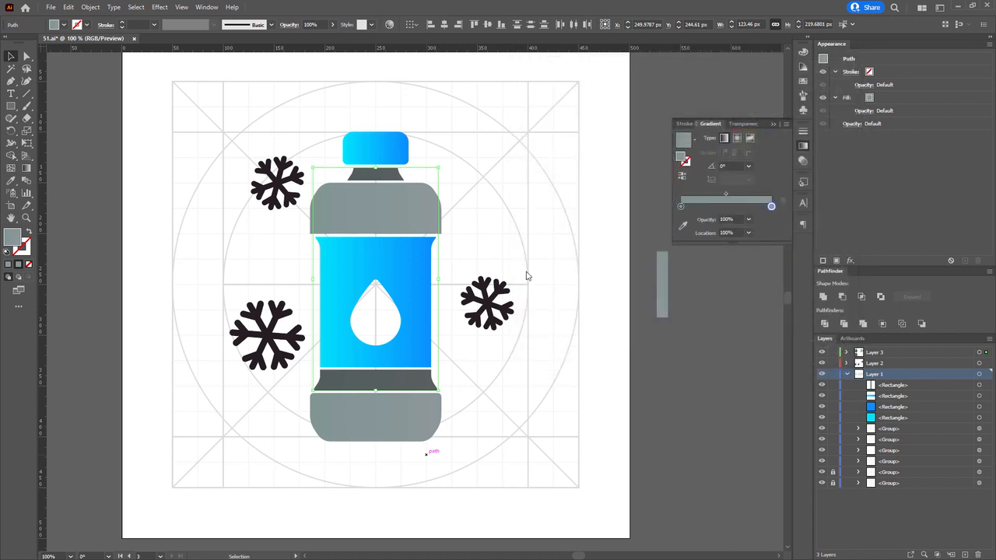
key(a)
click(684, 372)
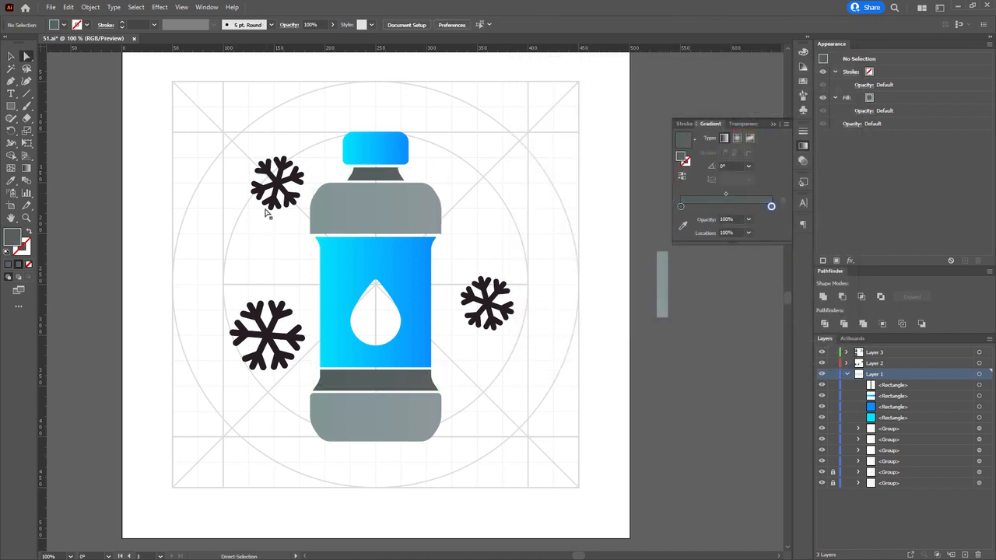
Apply the blue linear gradient of the bottle's middle section to all three snowflakes
key(ctrl+a)
key(q)
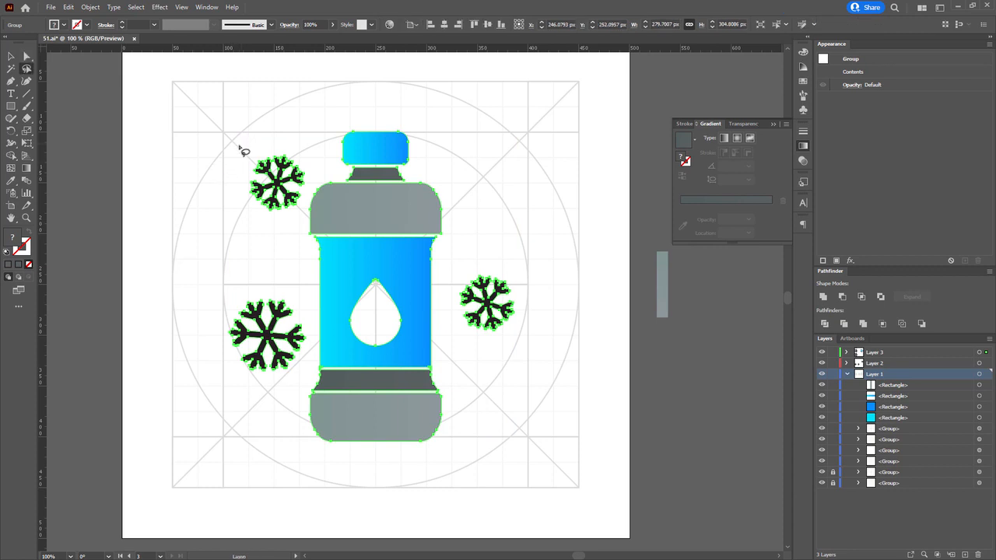
mouse_move(256, 143)
mouse_down()
mouse_move(312, 152)
mouse_move(313, 175)
mouse_move(282, 223)
mouse_move(250, 213)
mouse_move(228, 180)
mouse_move(251, 141)
mouse_up()
drag(315, 348, 251, 282)
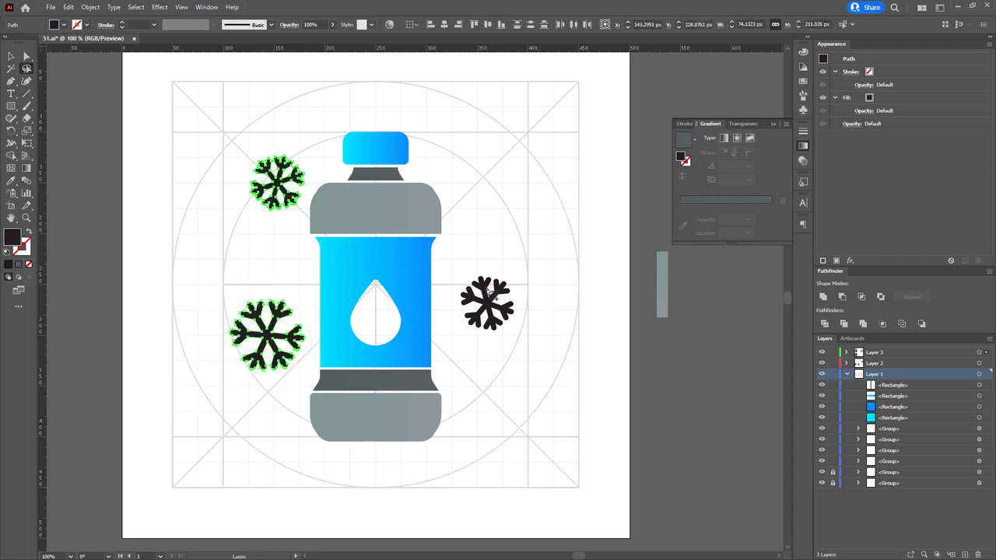
mouse_move(483, 258)
mouse_down()
mouse_move(548, 299)
mouse_move(466, 263)
mouse_up()
key(i)
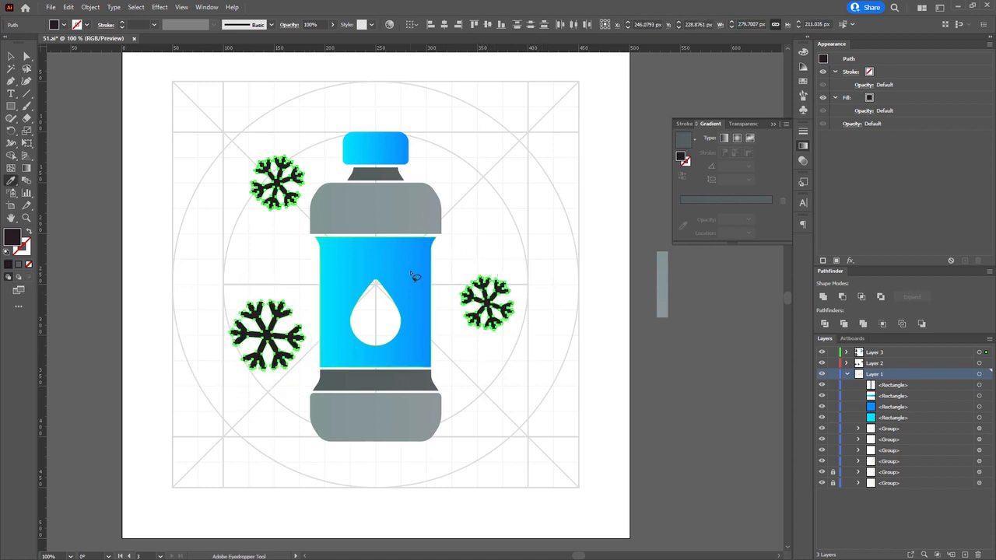
click(406, 259)
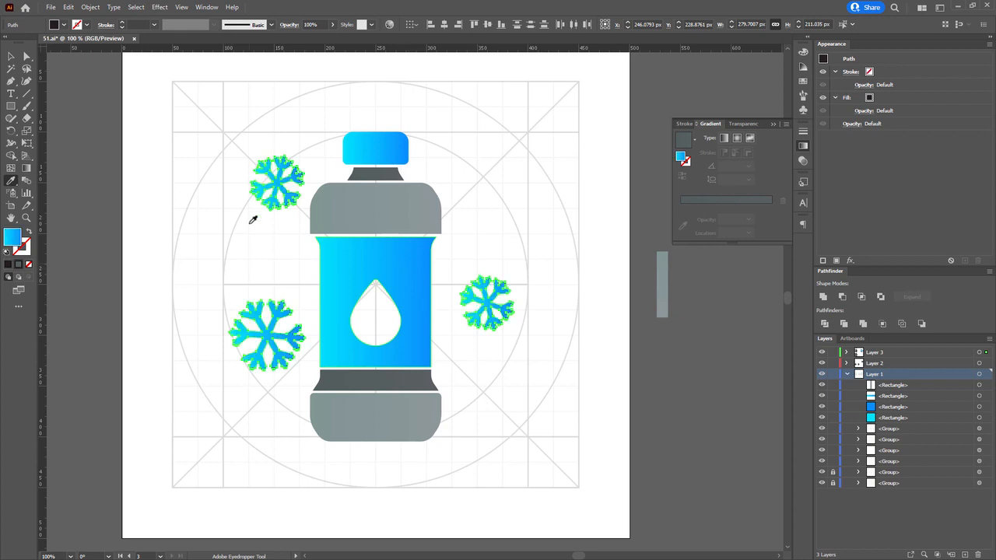
key(a)
click(492, 218)
drag(491, 250, 448, 279)
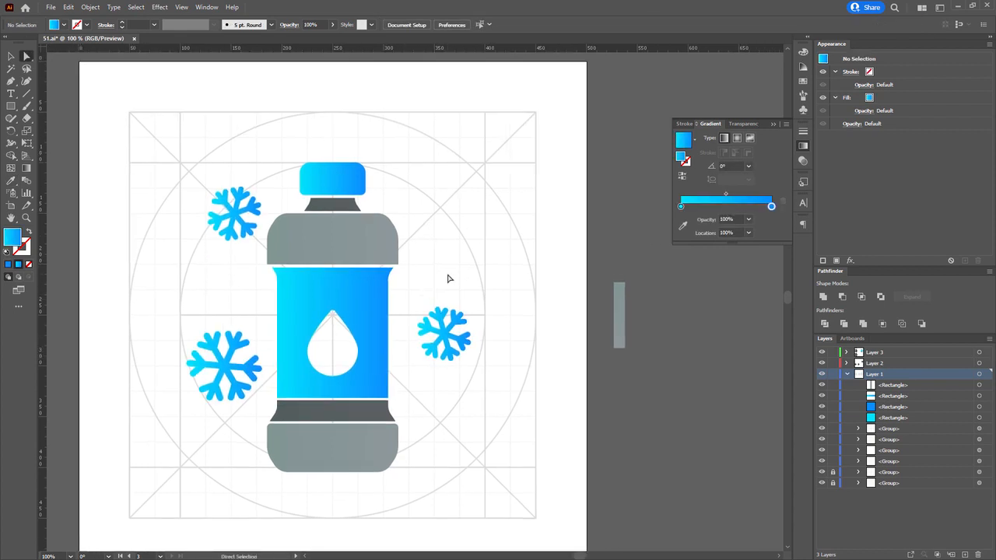
Ungroup the coloured icon and separate the snowflakes from the bottle by cutting them and pasting them back in place
key(v)
key(ctrl+shift+g)
key(q)
mouse_move(433, 277)
mouse_down()
mouse_move(411, 304)
mouse_move(425, 286)
mouse_up()
key(ctrl+x)
key(a)
drag(290, 144, 431, 499)
key(ctrl+f)
drag(170, 158, 243, 247)
drag(505, 249, 451, 375)
key(ctrl+=)
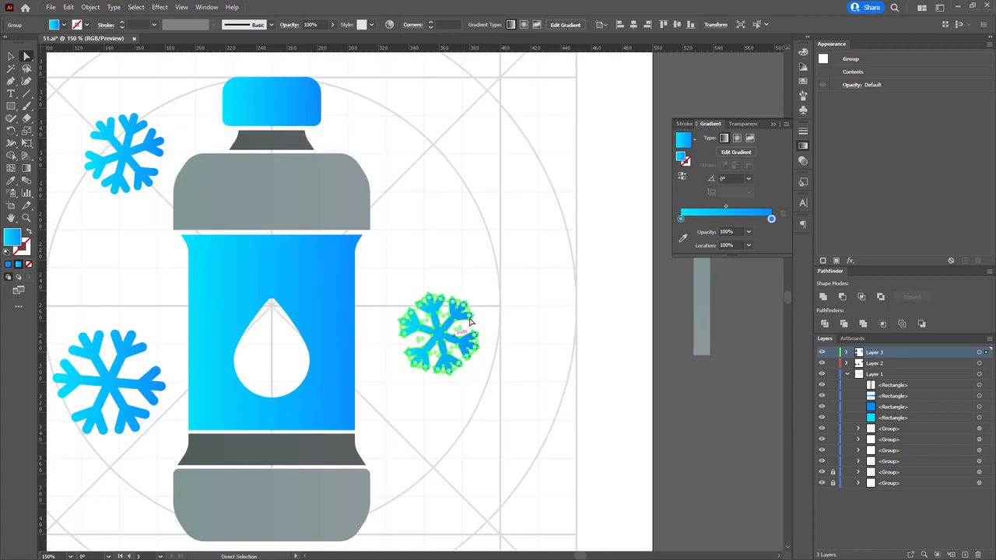
Change the snowflake beside the bottle's right edge to a radial gradient and reverse its colors
click(723, 139)
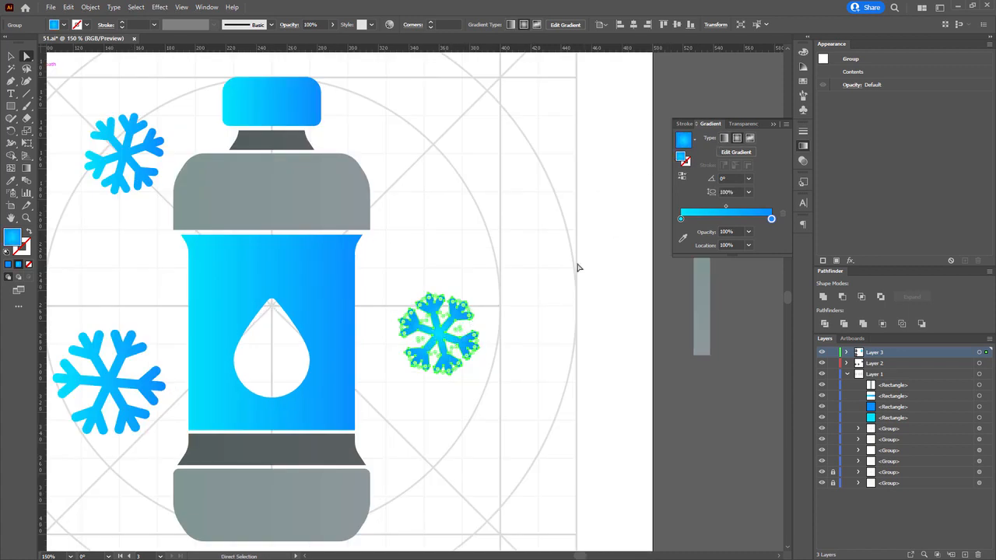
click(683, 178)
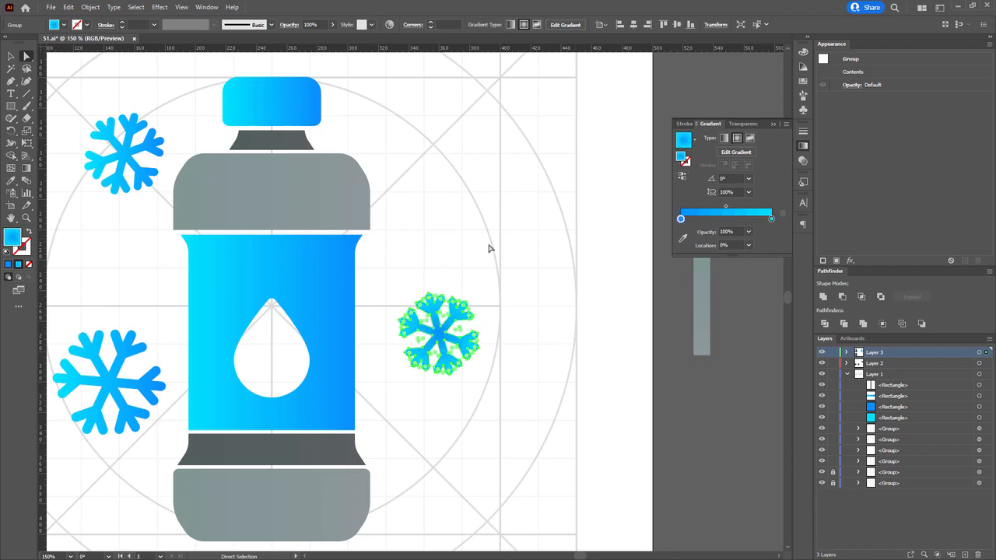
click(451, 241)
drag(451, 240, 498, 224)
Copy the radial gradient to the two left snowflakes and reverse it on all three, with cyan at the centres
key(v)
click(158, 362)
shift+click(172, 137)
key(i)
click(486, 318)
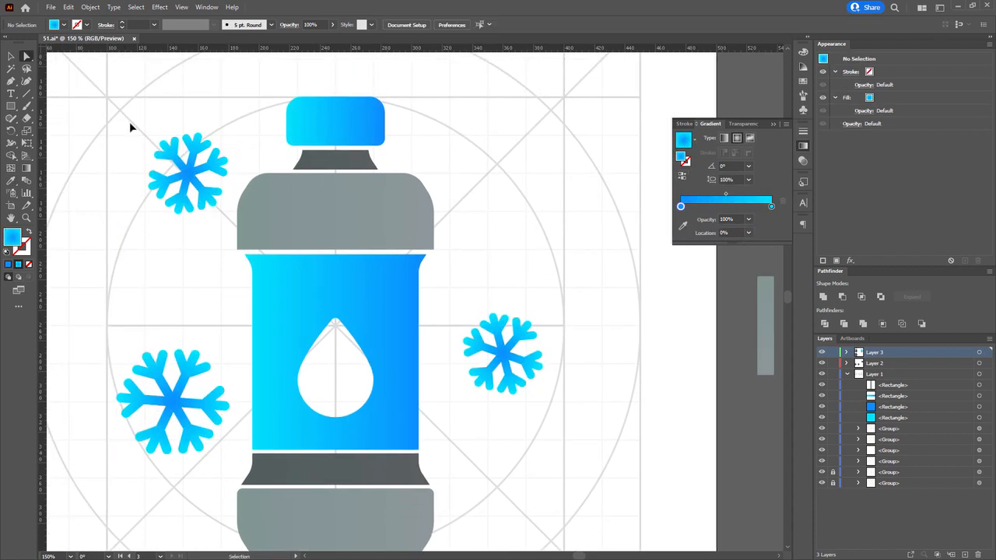
scroll(219, 399, down, 1)
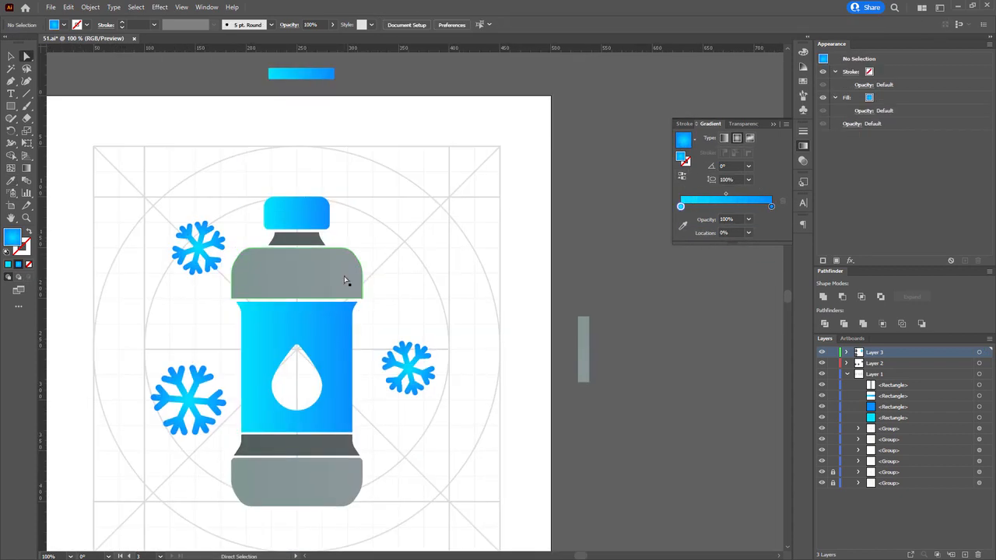
Recolor the bottle's shoulder section and base to teal by raising their linked saturation to slightly above 50%
click(345, 280)
click(389, 25)
click(441, 438)
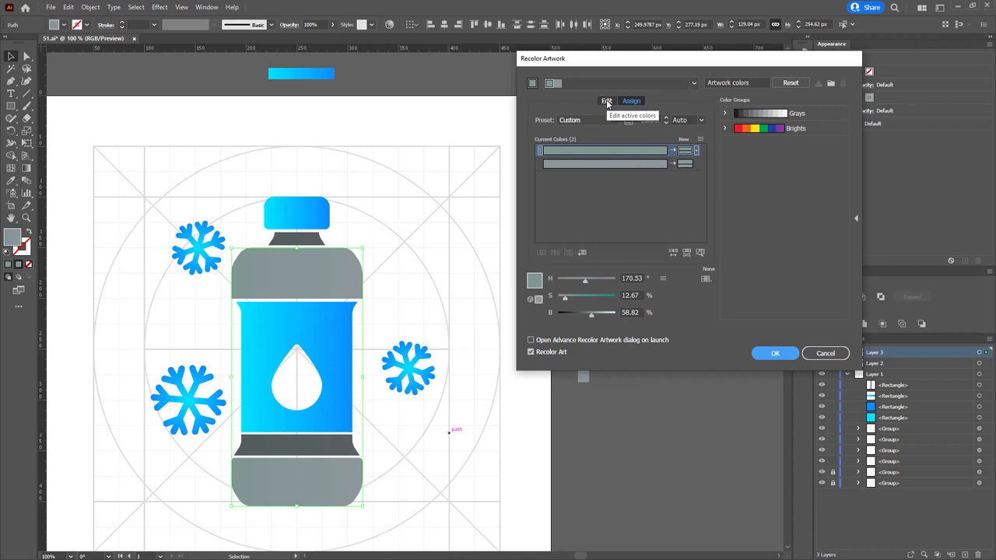
click(606, 102)
click(588, 299)
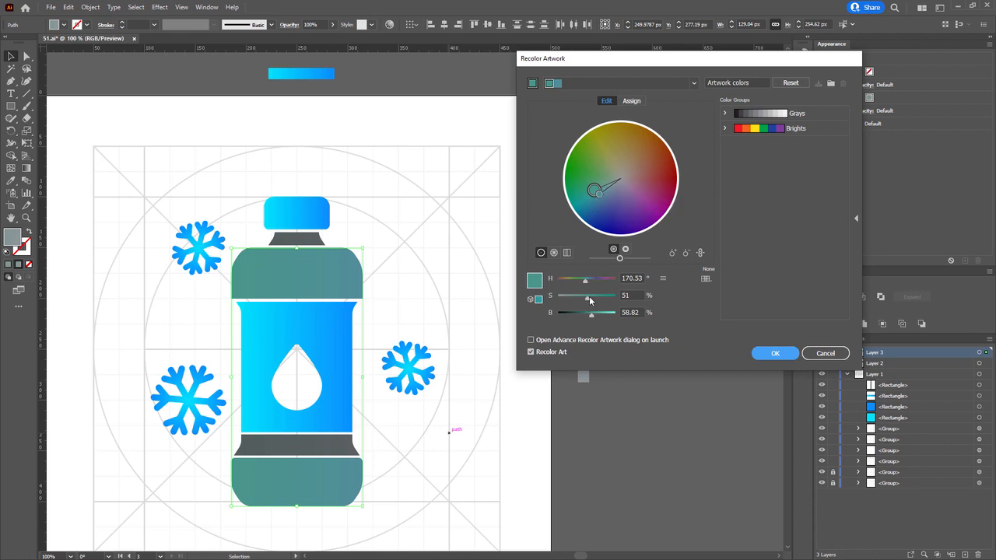
drag(589, 300, 591, 301)
key(Return)
Group all parts of the coloured bottle together with the three snowflakes
key(a)
drag(522, 255, 517, 245)
scroll(490, 187, down, 1)
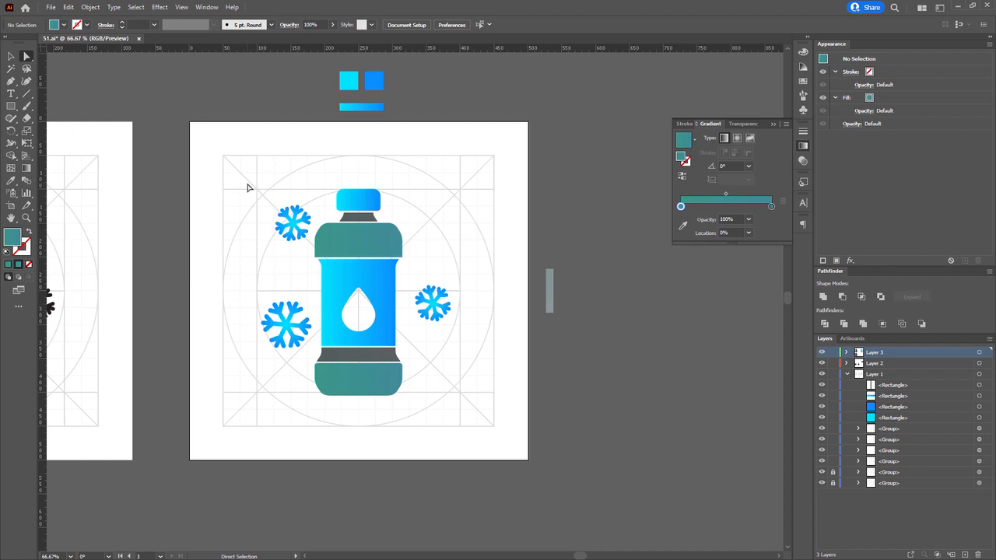
drag(244, 171, 481, 437)
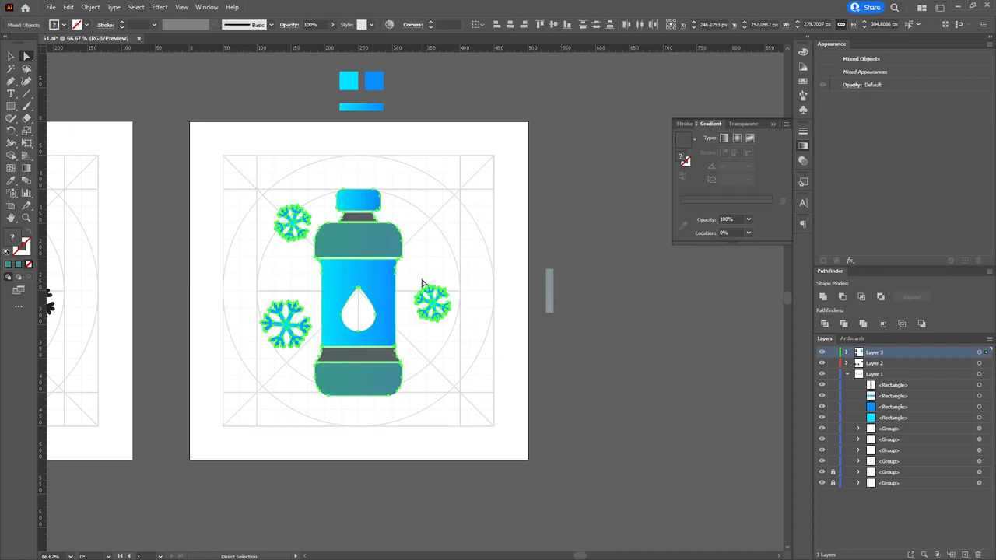
key(ctrl+g)
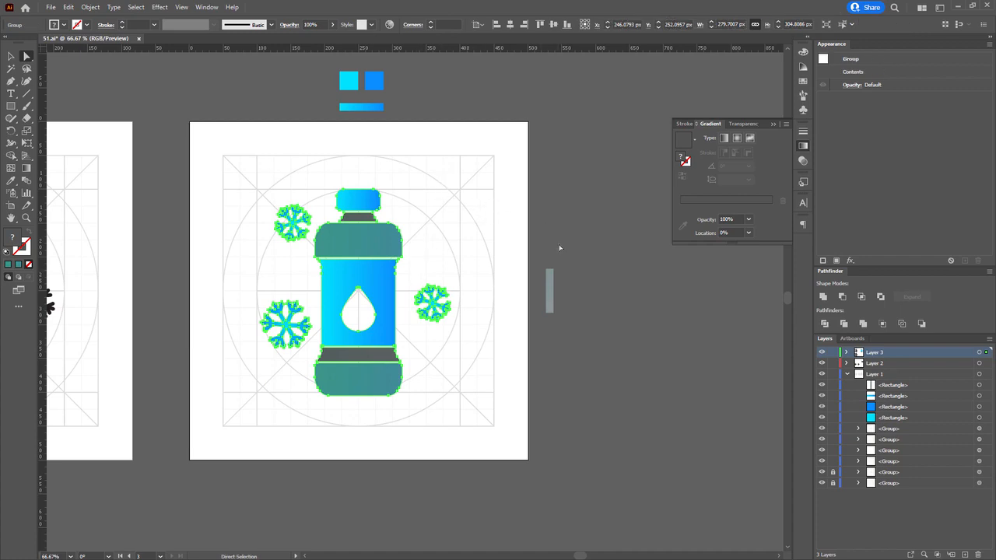
click(561, 247)
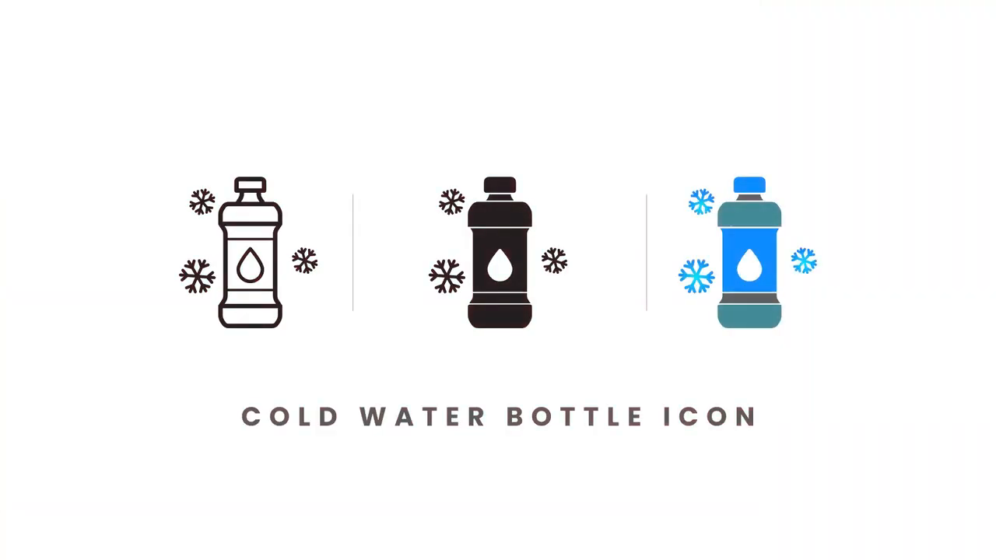